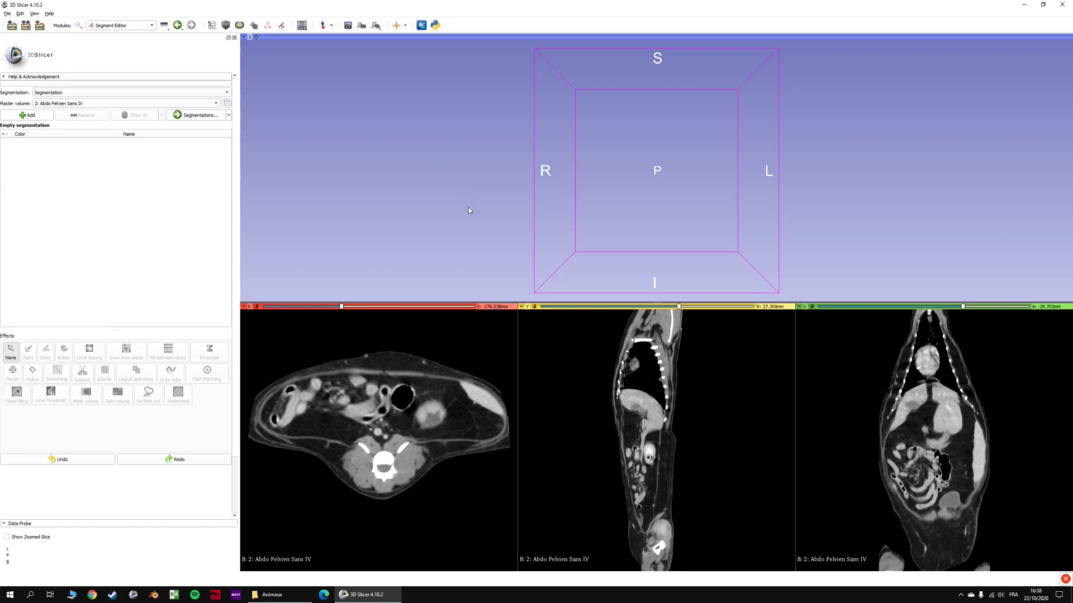
Add four segments to the empty segmentation of the Abdo Pelvien Sans IV volume and select Segment_1.
key("shift")
key("shift")
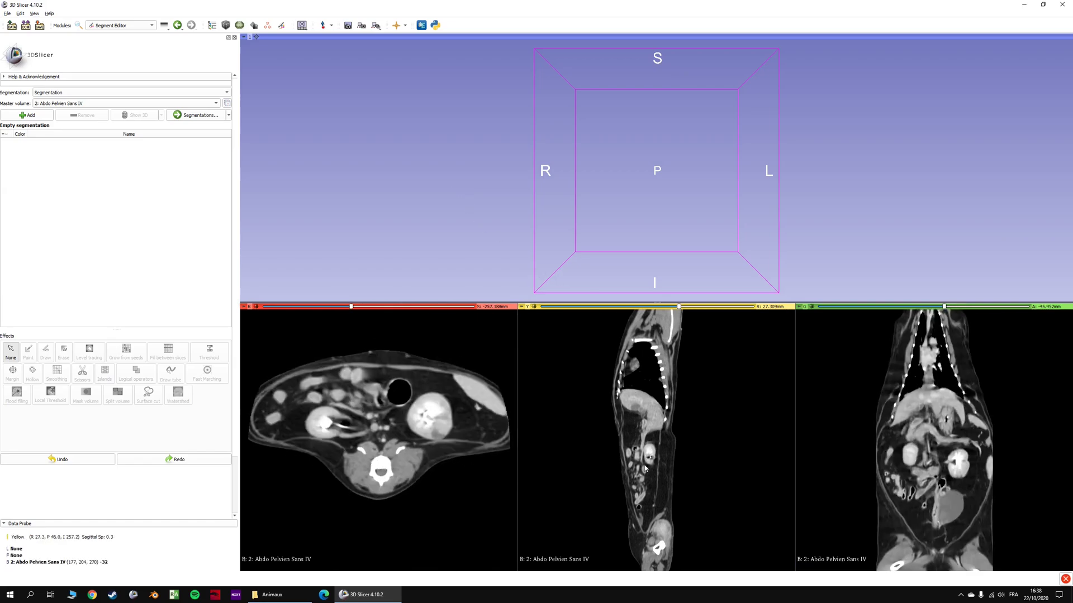
key("shift")
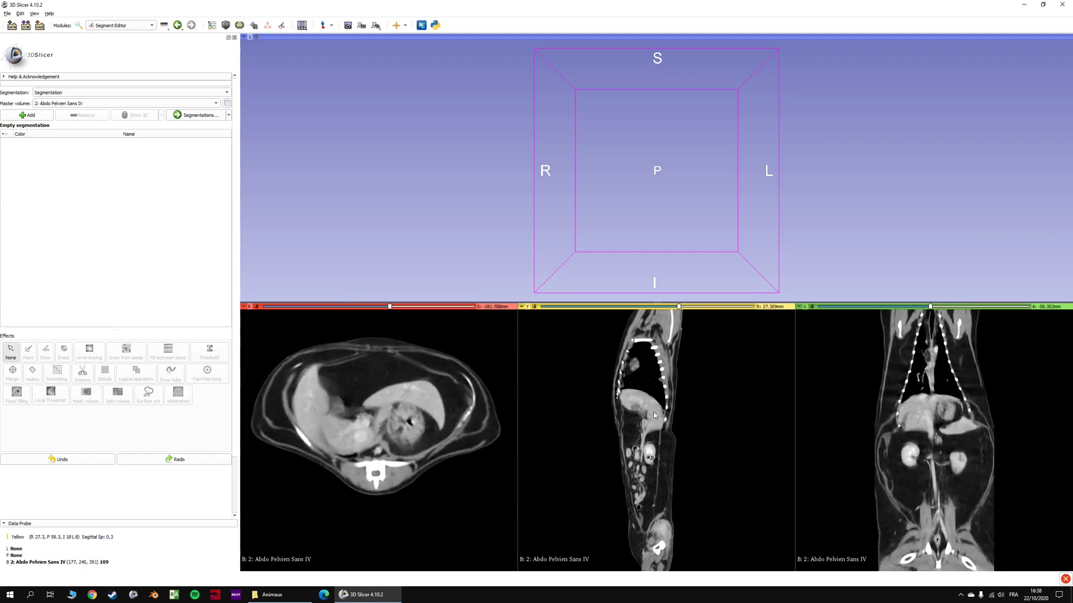
key("shift")
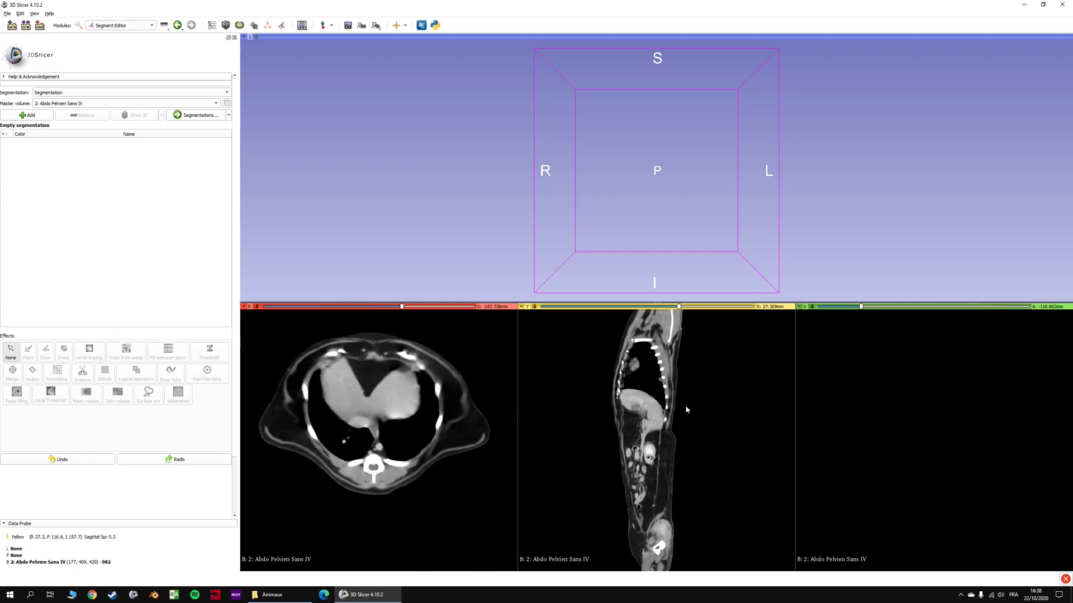
key("shift")
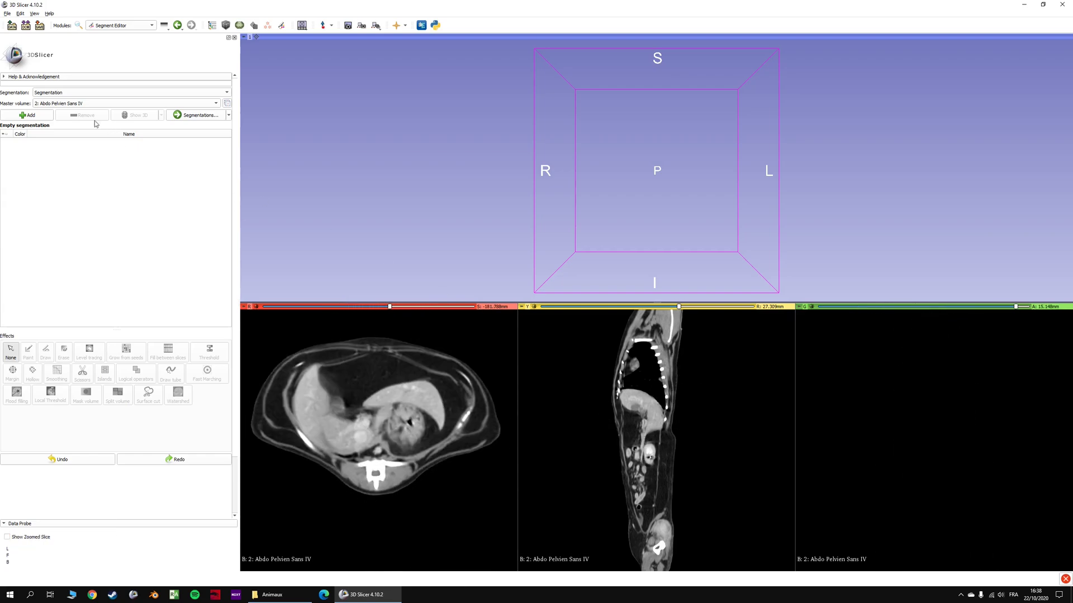
left_click(38, 116)
left_click(38, 115)
left_click(38, 116)
left_click(38, 115)
left_click(46, 136)
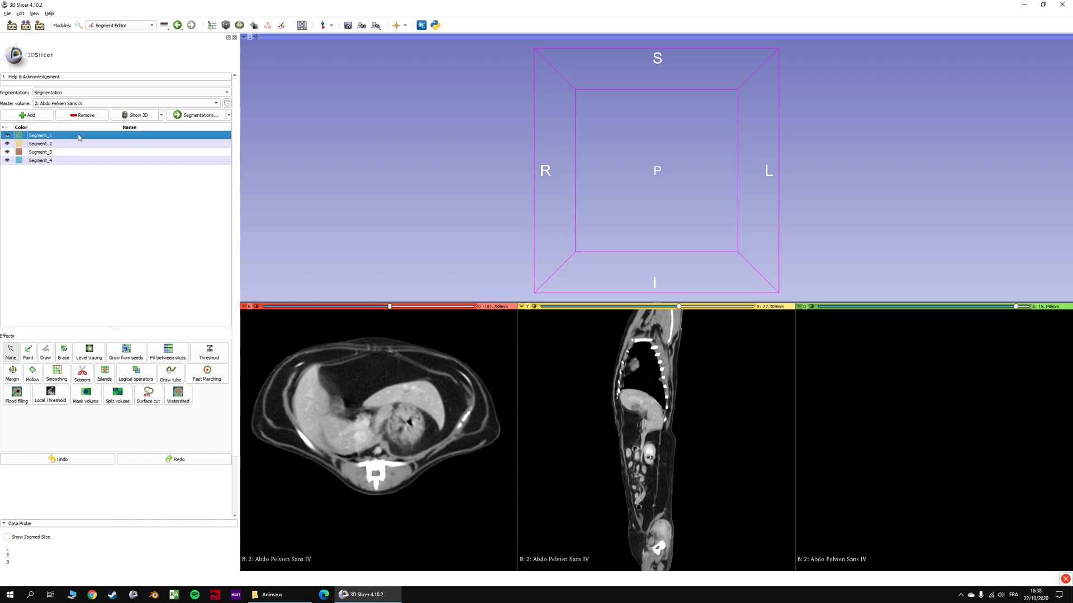
Fill Segment_1 by applying a threshold range of -3023.98 to -214.21 that captures the air-filled areas.
key("shift")
middle_click_drag(412, 411, 412, 422)
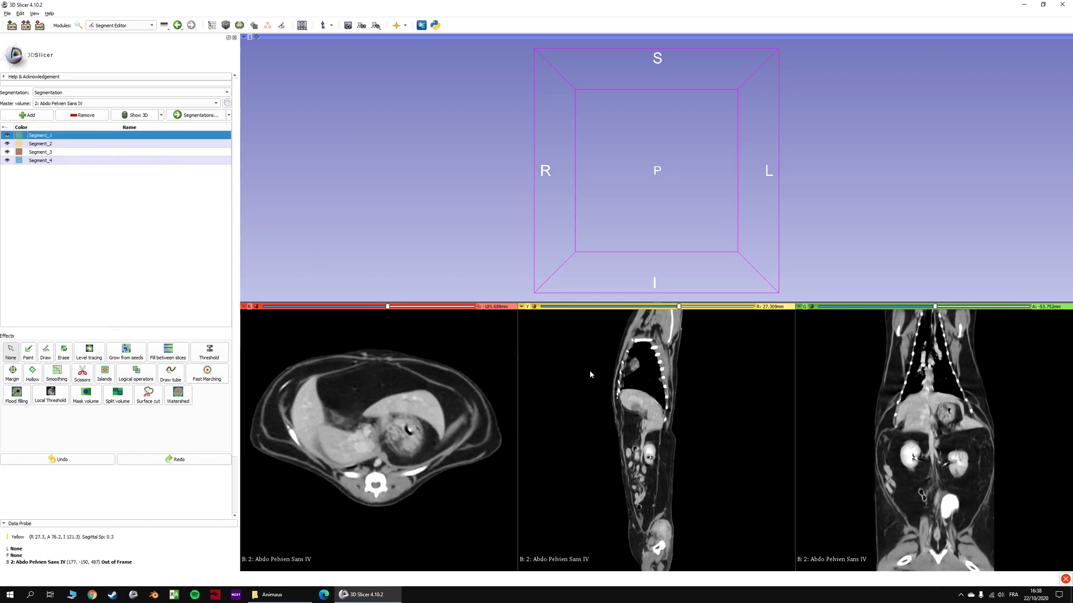
middle_click_drag(622, 374, 631, 391)
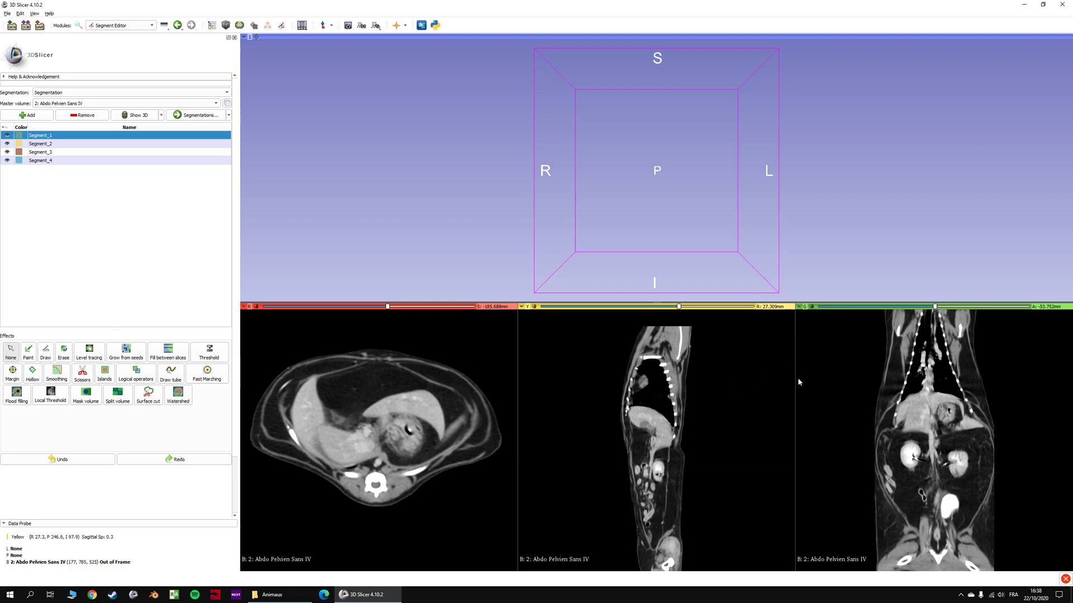
left_click(204, 352)
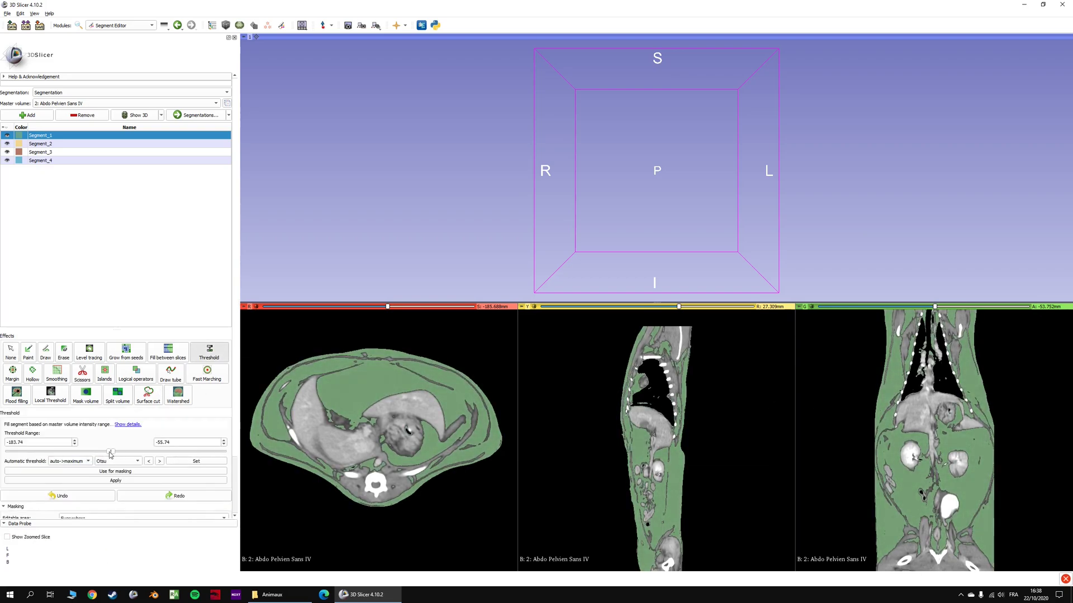
left_click_drag(105, 451, 6, 452)
key("shift")
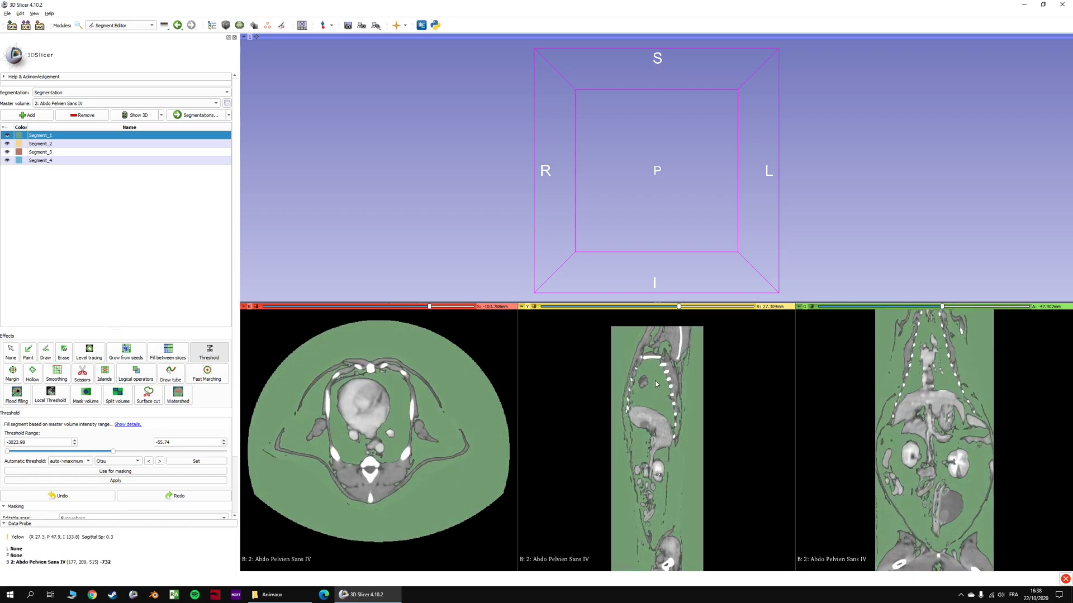
left_click_drag(113, 452, 93, 452)
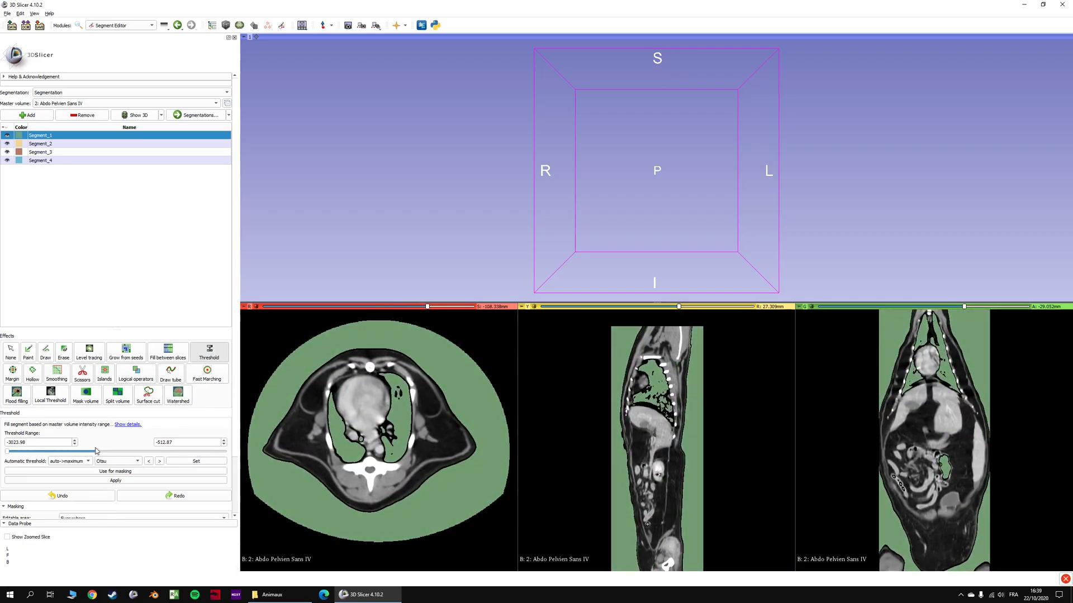
left_click_drag(93, 451, 107, 452)
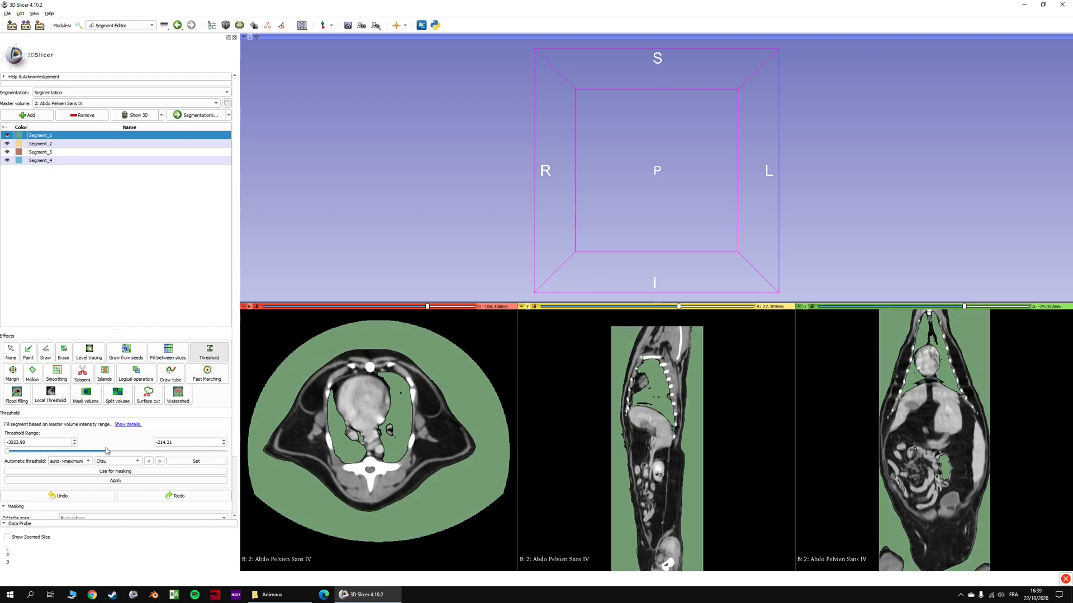
left_click(116, 482)
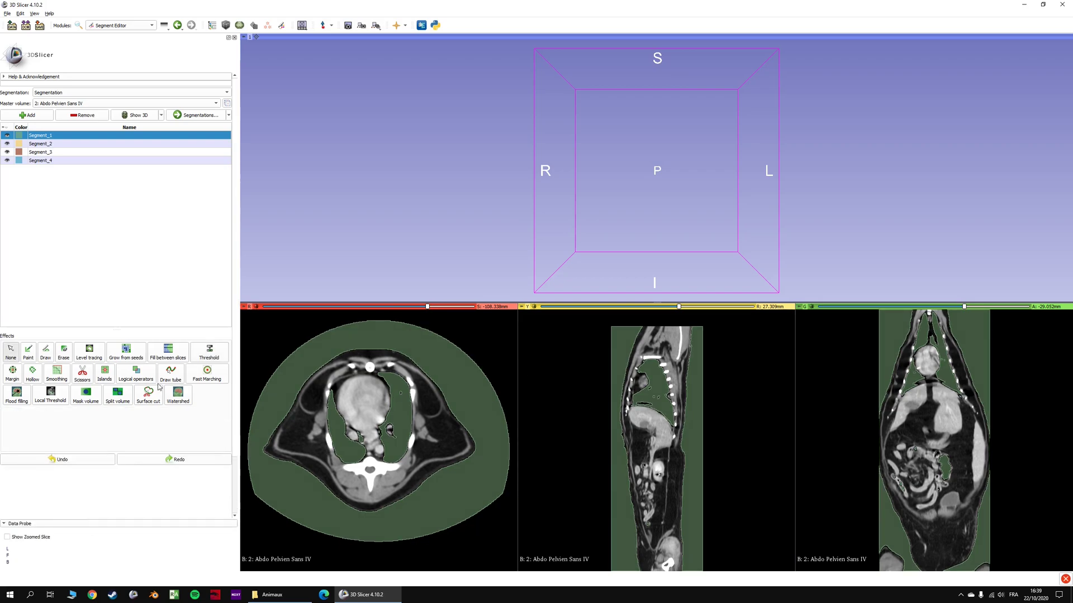
Keep only the lung island in Segment_1 and show the segmentation in 3D.
left_click(105, 374)
left_click(122, 435)
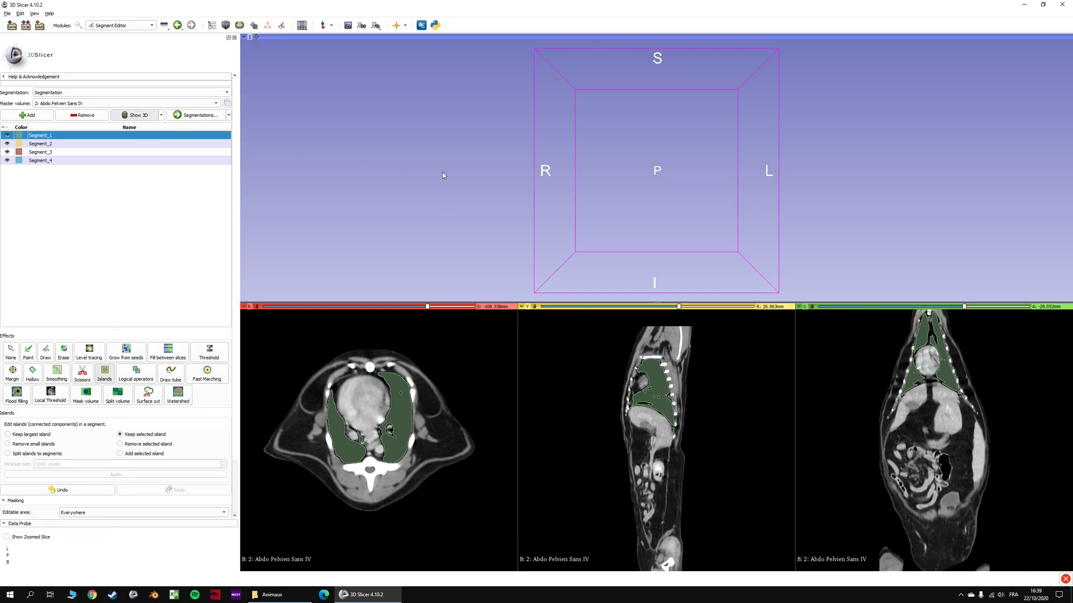
left_click_drag(290, 78, 363, 142)
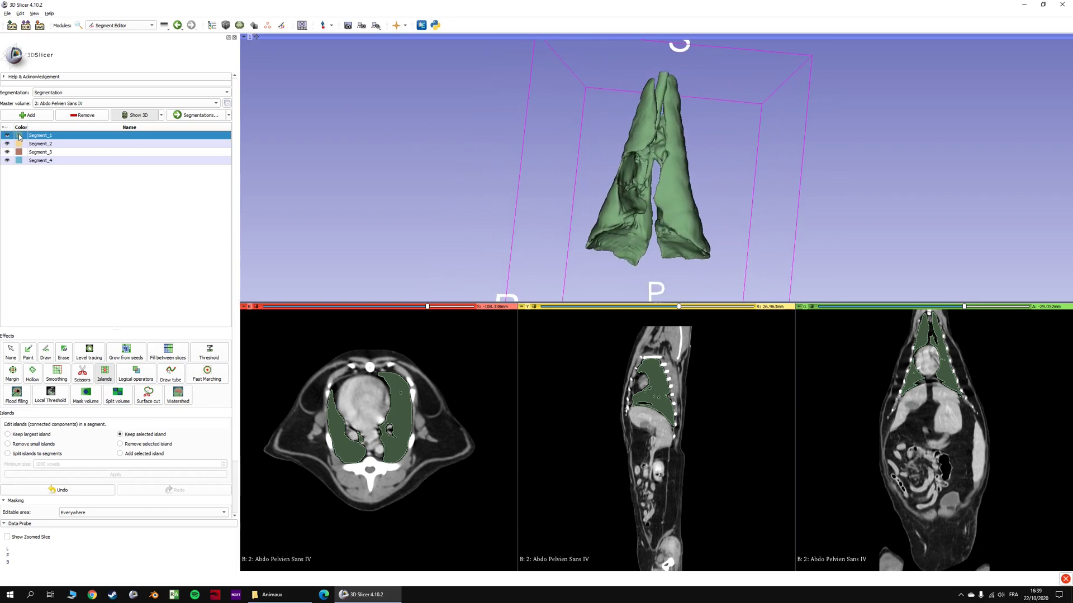
Recolour the lungs in Segment_1 to the teal blue #459bae.
double_click(19, 137)
left_click(544, 346)
mouse_move(569, 246)
left_mouse_down()
mouse_move(588, 240)
mouse_move(584, 254)
left_mouse_up()
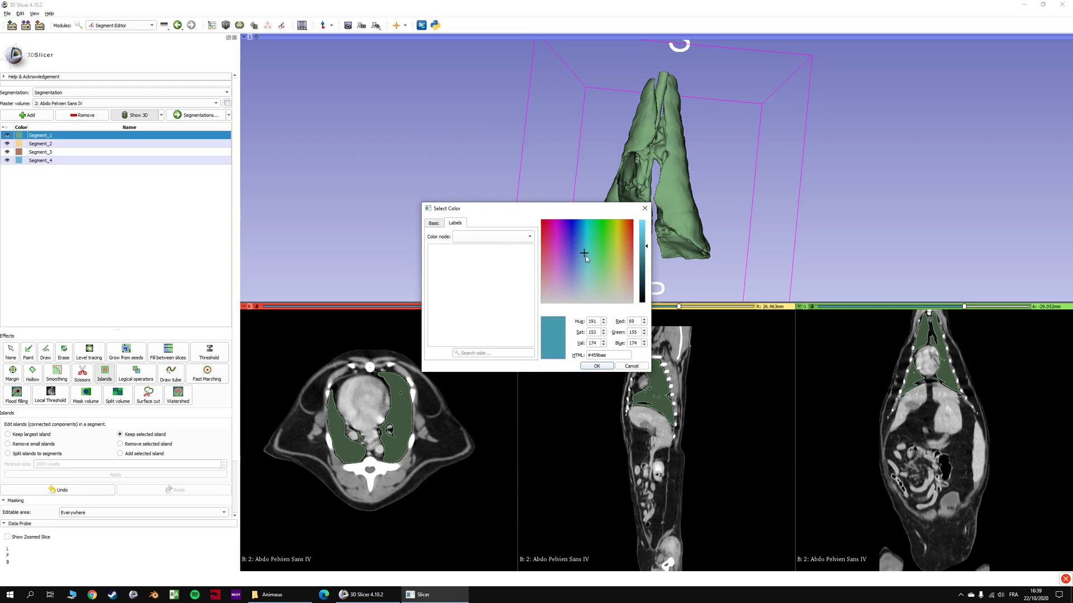
left_click(596, 366)
left_click(506, 359)
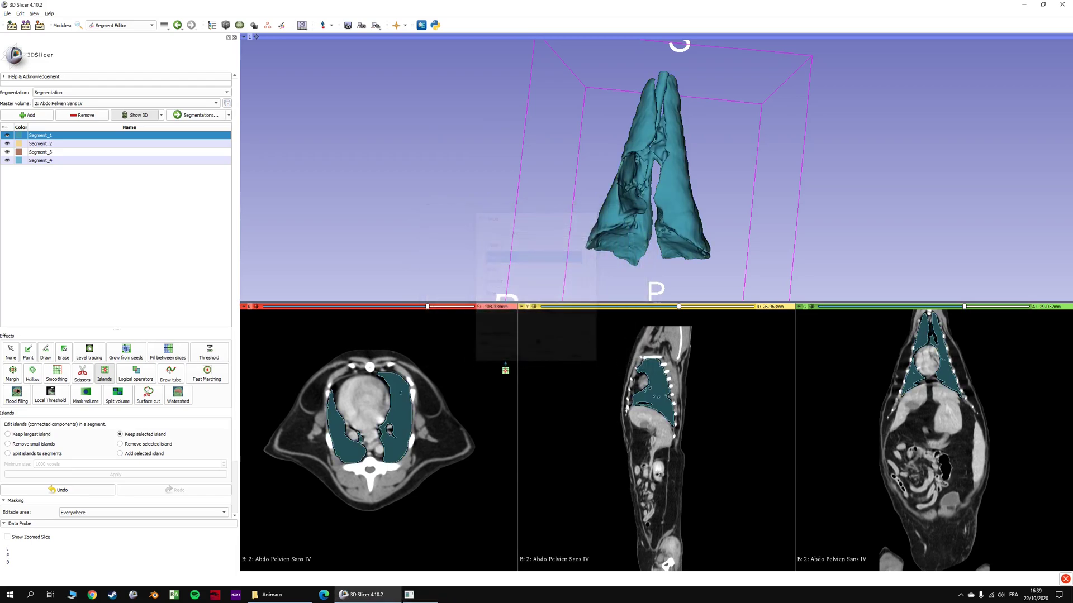
Fill Segment_2 with the bones by applying a threshold range of 309.98 to 1602.11.
left_click(44, 145)
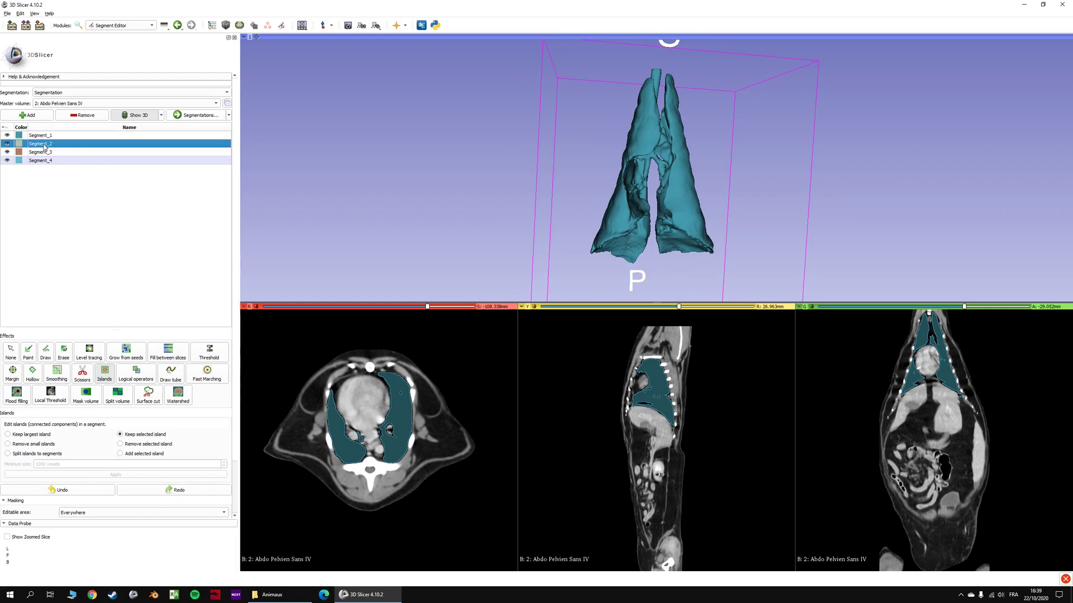
left_click(206, 352)
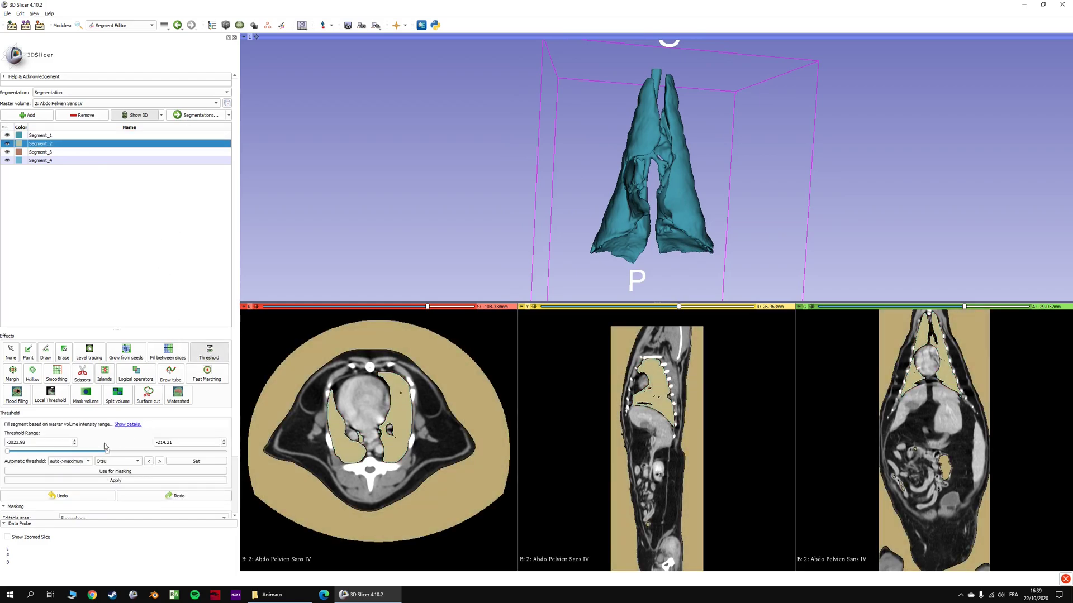
left_click_drag(159, 453, 172, 453)
left_click_drag(7, 452, 126, 453)
left_click_drag(398, 237, 597, 282)
key("shift")
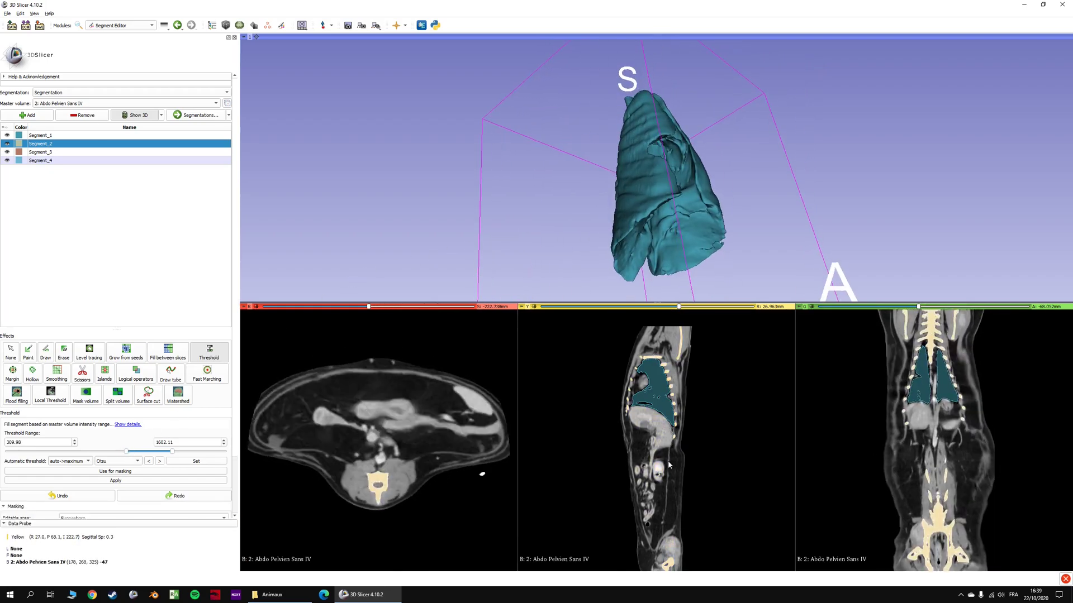
key("shift")
key("shift")
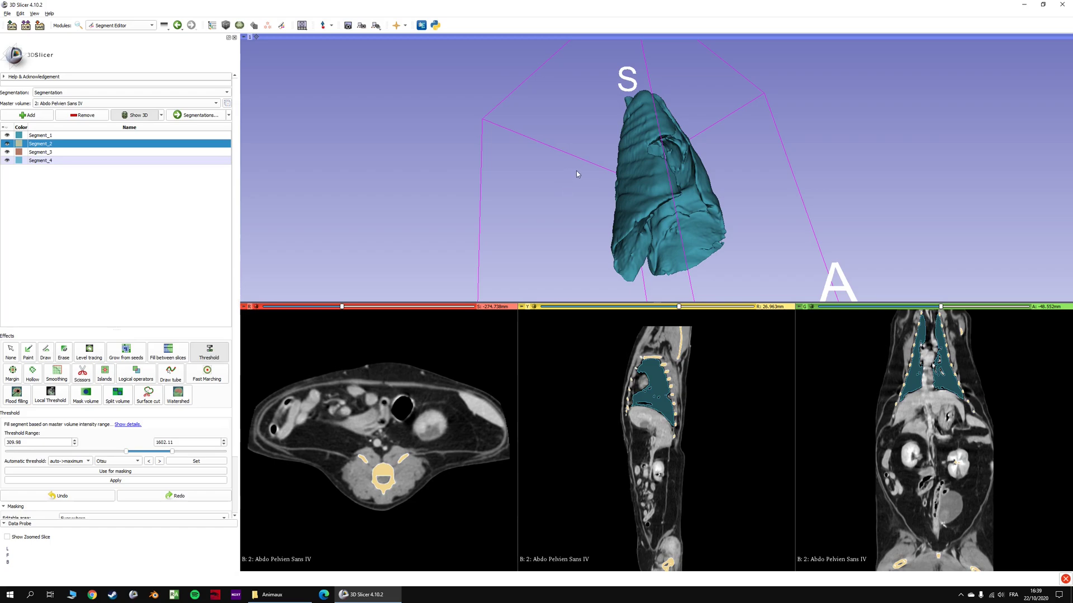
Cut away the loose fragments around the skeleton with free-form Scissors set to Erase outside, outlining the whole skeleton in the 3D view.
left_click_drag(513, 159, 386, 357)
left_click_drag(592, 246, 606, 222)
middle_click_drag(606, 223, 458, 198)
scroll(457, 198, "up", 3)
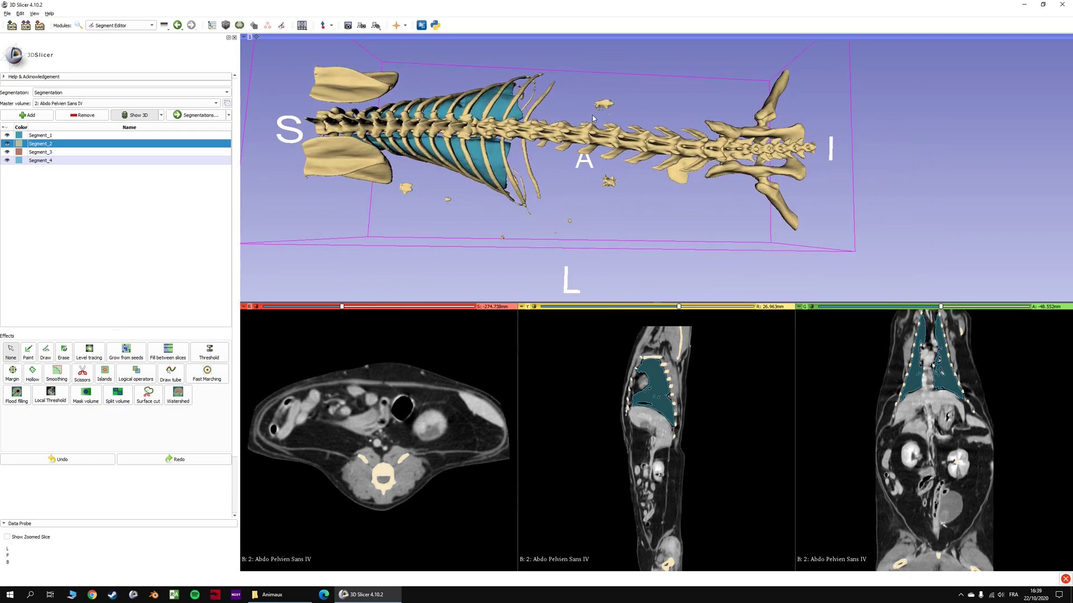
left_click(90, 384)
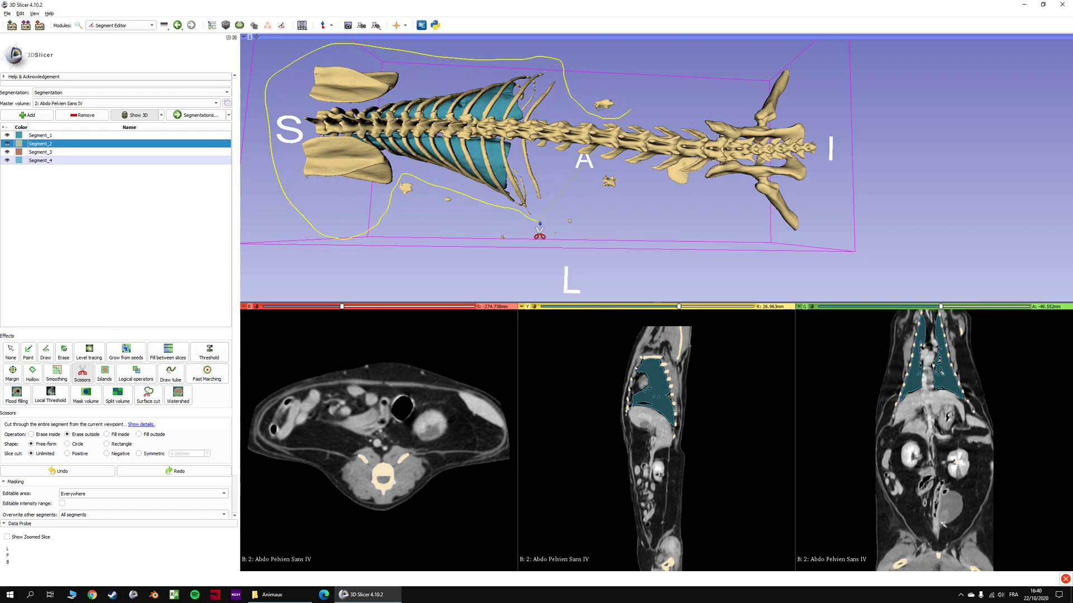
left_click_drag(651, 197, 890, 133)
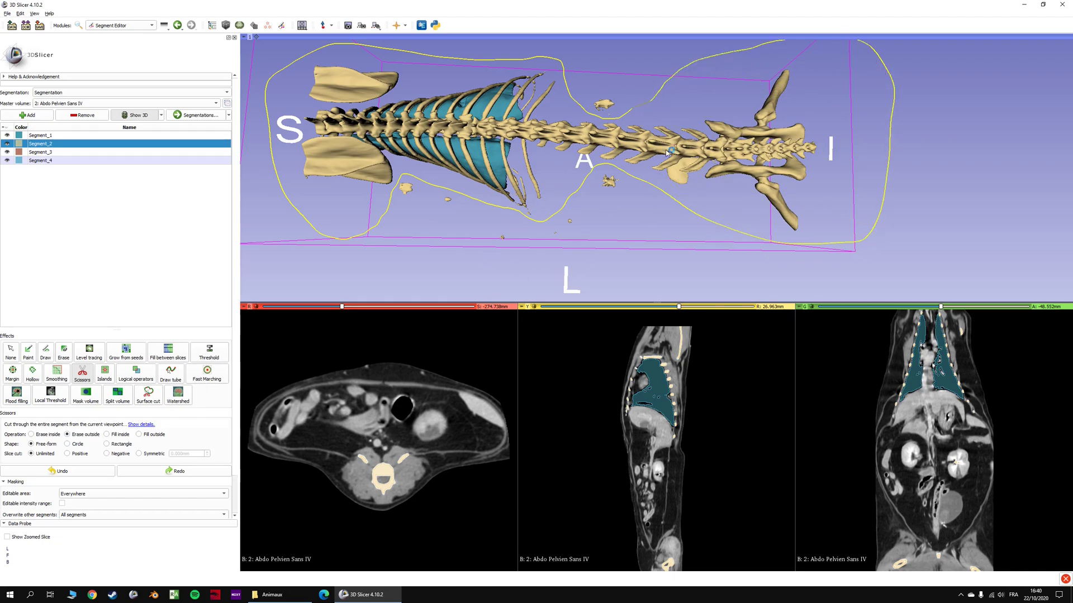
left_click_drag(541, 185, 540, 184)
left_click(11, 352)
Remove the loose fragment beside the lower spine, above the pelvis, with free-form Scissors set to Erase inside.
left_click_drag(385, 268, 525, 146)
middle_click_drag(525, 145, 642, 161)
mouse_move(642, 161)
left_mouse_down()
mouse_move(697, 143)
mouse_move(438, 151)
mouse_move(494, 235)
mouse_move(626, 195)
mouse_move(617, 123)
mouse_move(573, 193)
mouse_move(513, 139)
mouse_move(627, 149)
left_mouse_up()
scroll(573, 190, "up", 4)
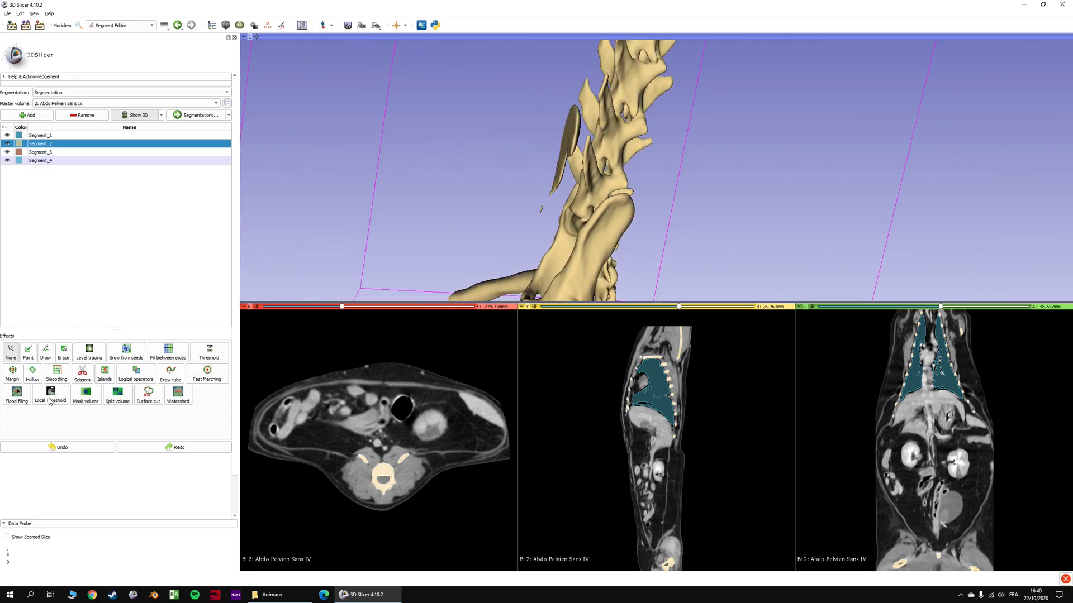
left_click(82, 373)
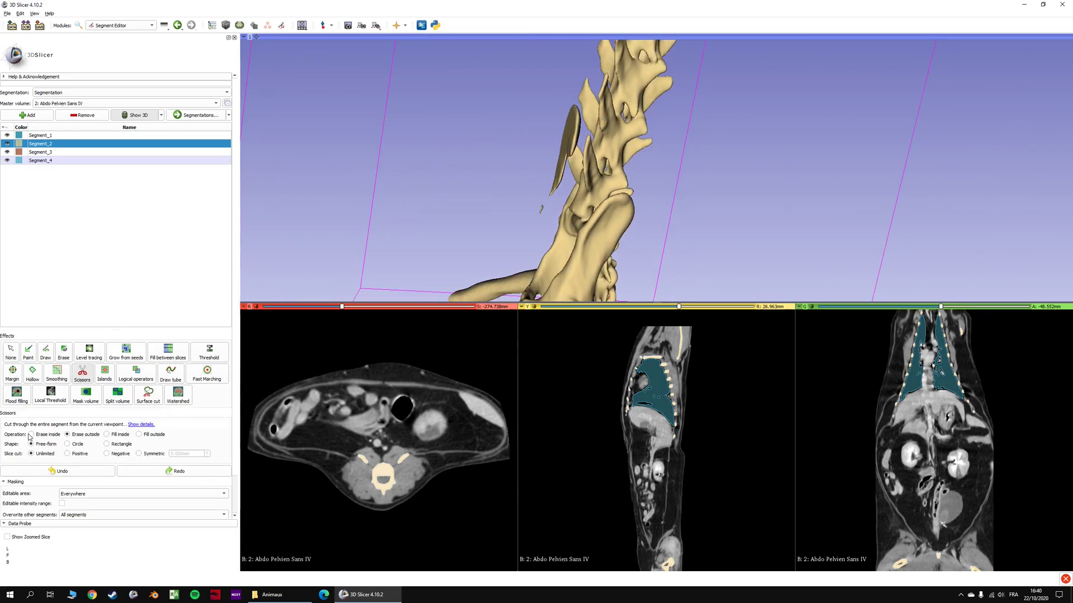
left_click(11, 352)
left_click_drag(346, 215, 290, 209)
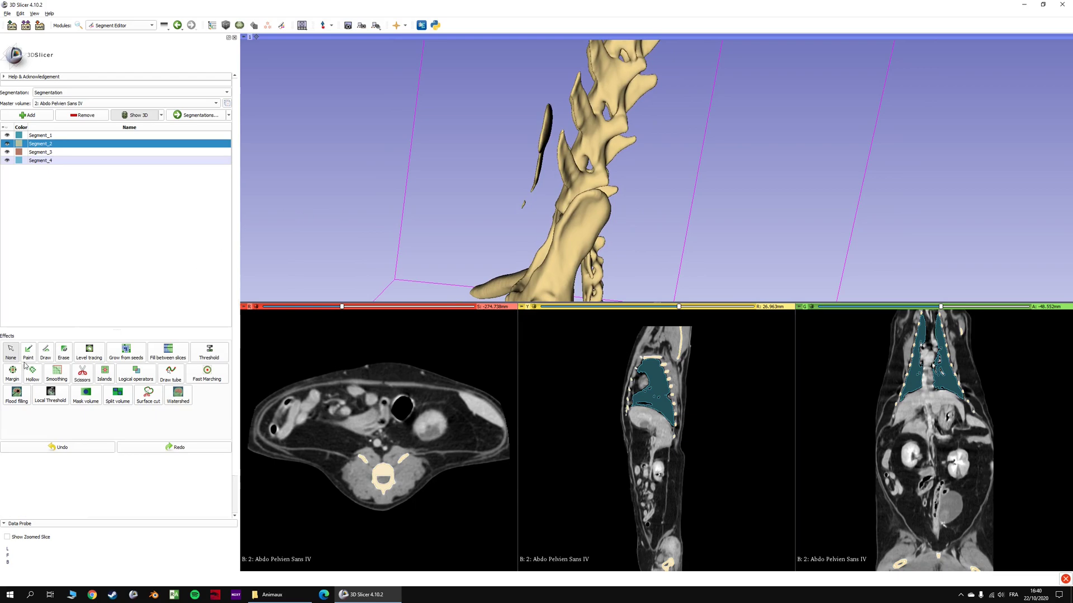
left_click(78, 372)
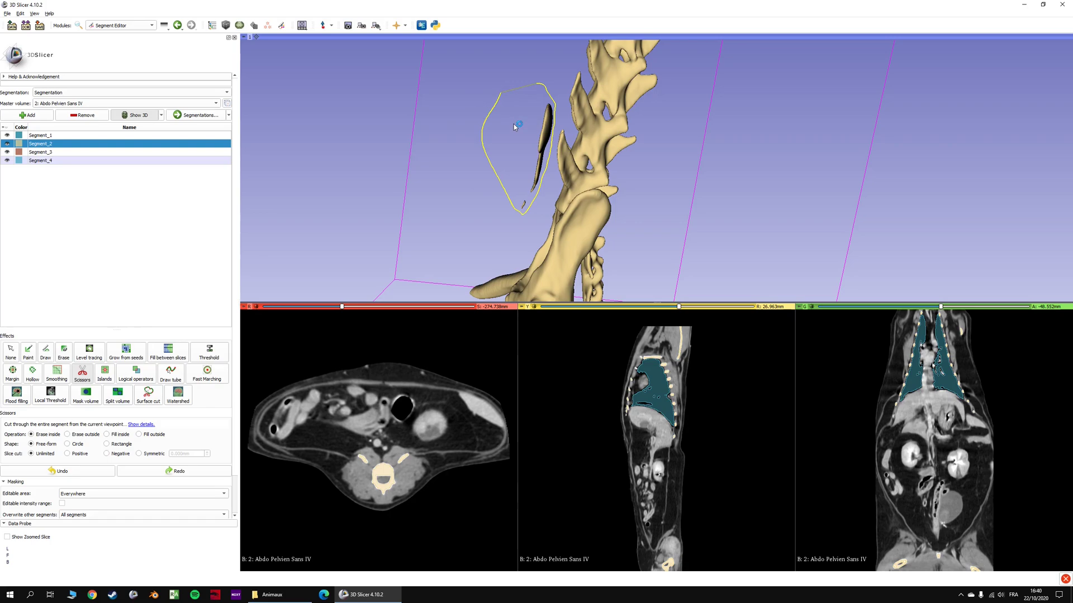
left_click_drag(517, 127, 518, 127)
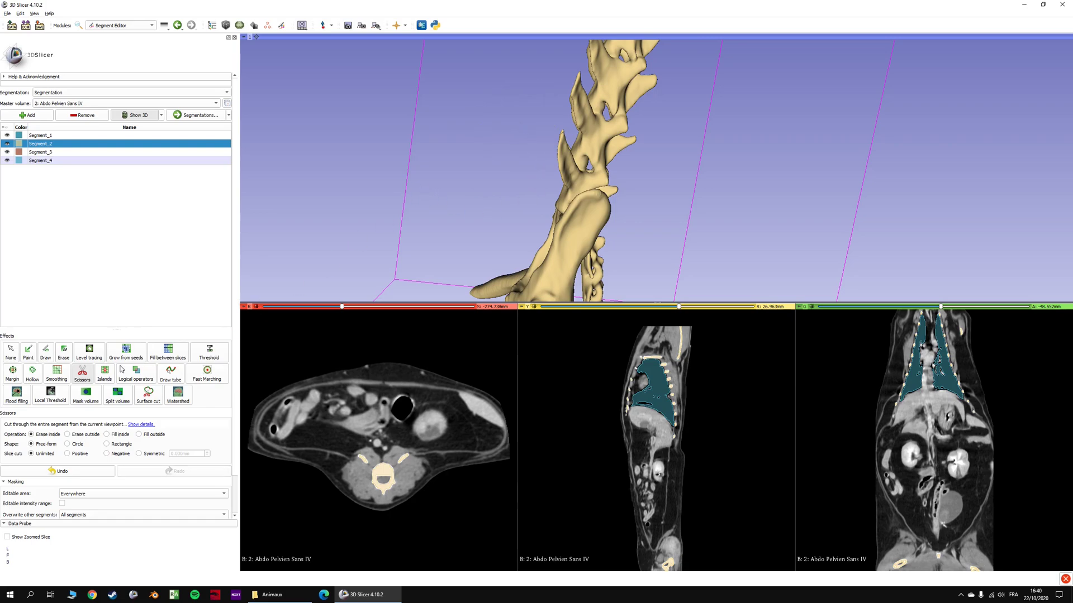
left_click(8, 359)
Examine the whole skeleton in 3D and the kidneys and bladder in the linked slice views.
scroll(436, 202, "down", 6)
left_click_drag(436, 203, 738, 192)
scroll(737, 193, "down", 1)
middle_click_drag(692, 230, 678, 249)
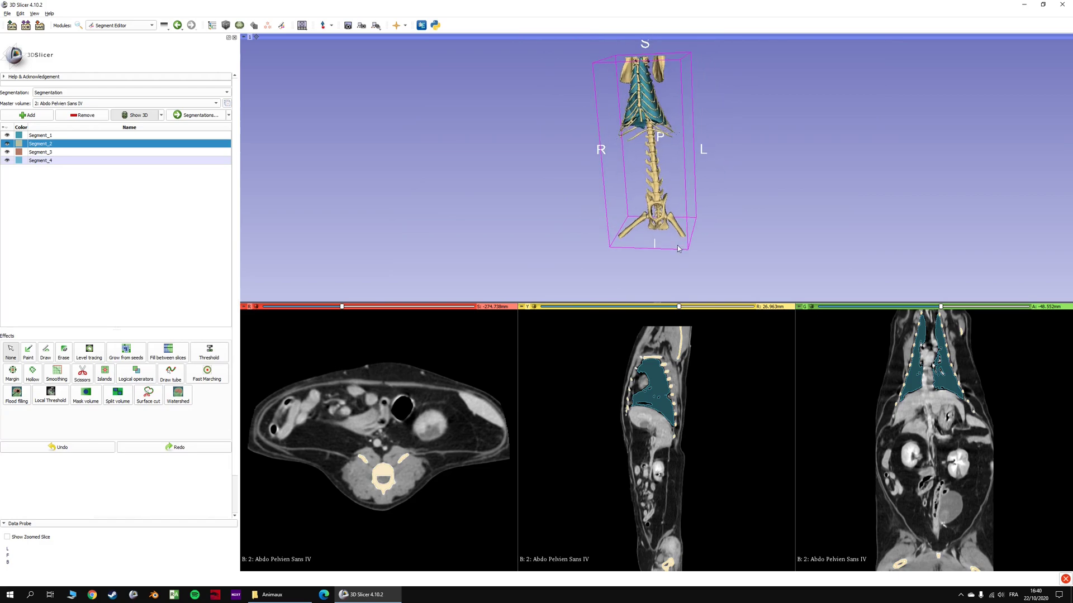
mouse_move(659, 490)
left_mouse_down("shift")
mouse_move(646, 550)
mouse_move(654, 501)
left_mouse_up("shift")
mouse_move(647, 514)
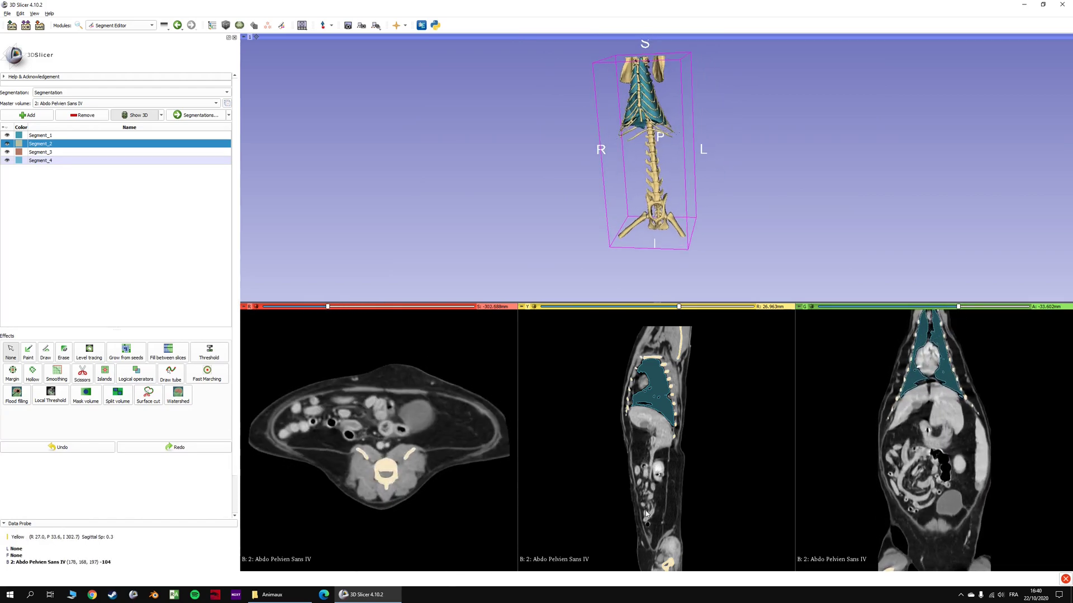
mouse_move(491, 449)
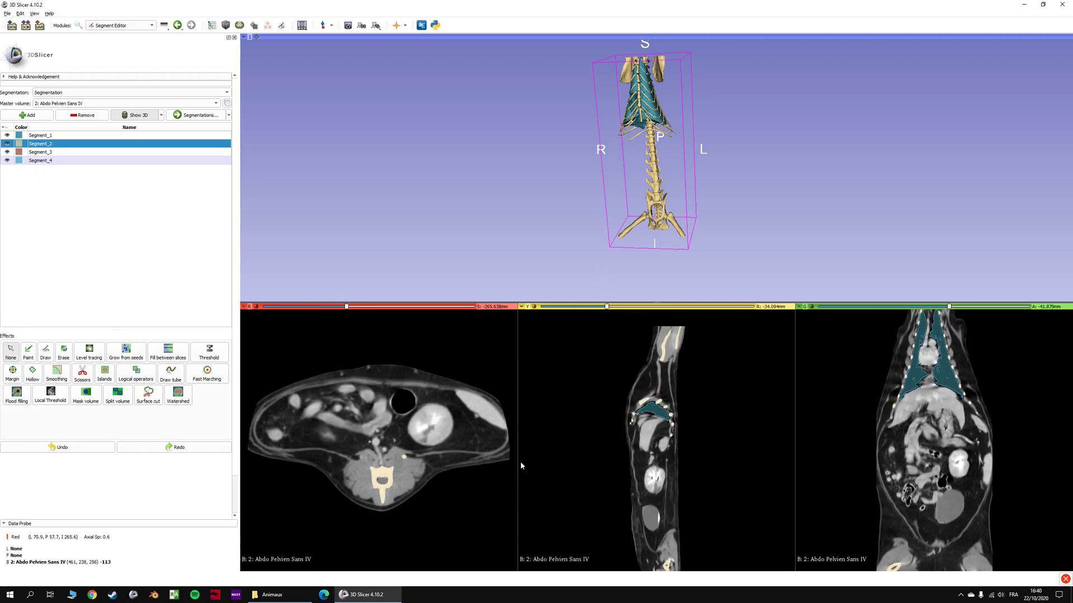
mouse_move(425, 456)
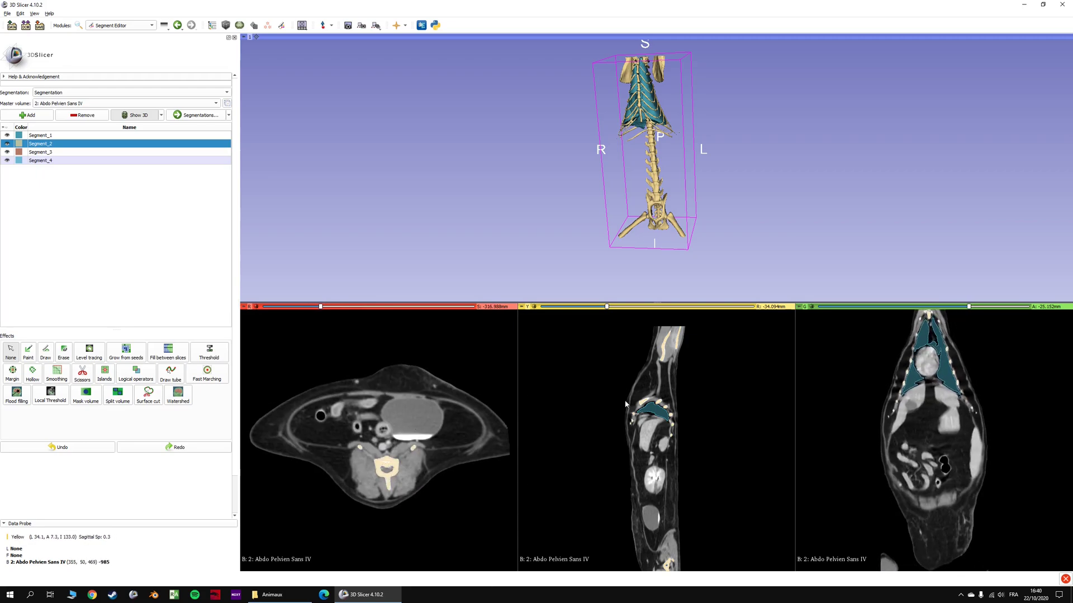
mouse_move(655, 479)
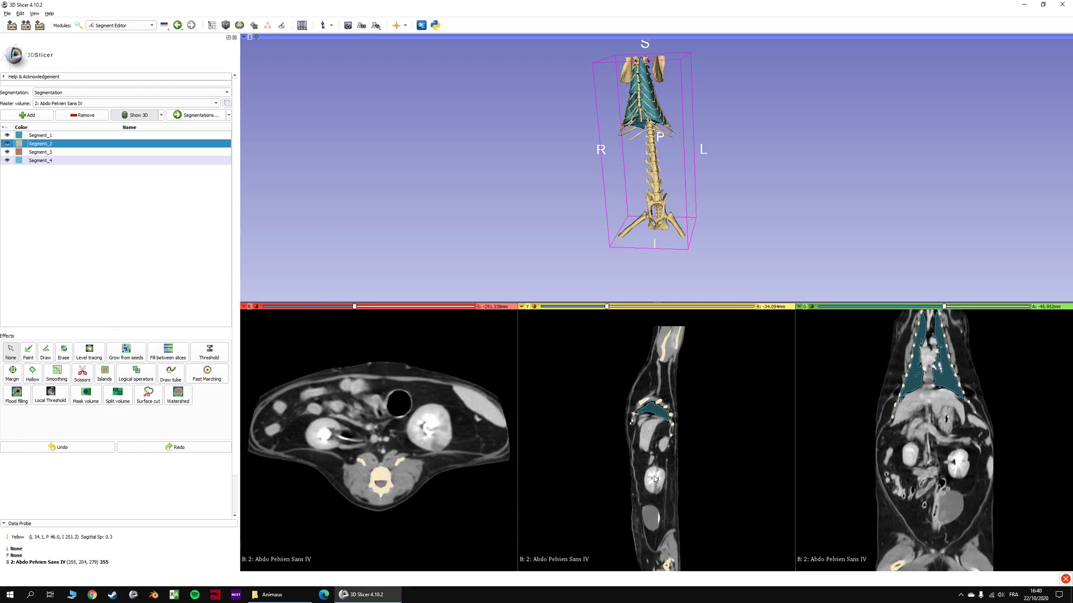
Enlarge the 3D view by shrinking the row of slice views, and magnify the kidney in the axial slice.
scroll(652, 229, "up", 5)
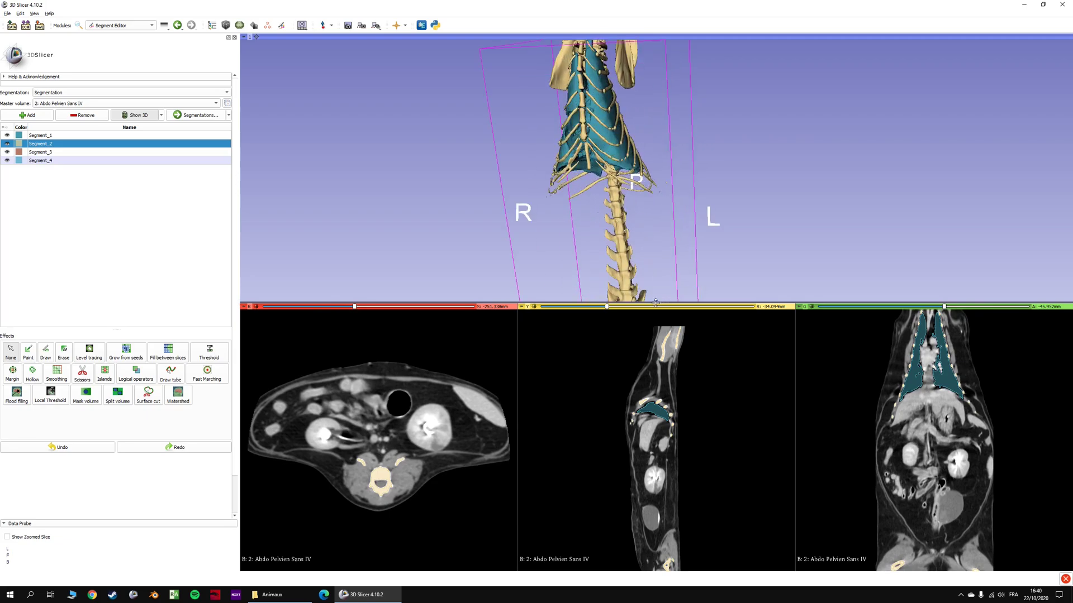
left_click_drag(658, 302, 658, 371)
scroll(332, 467, "up", 5, "ctrl")
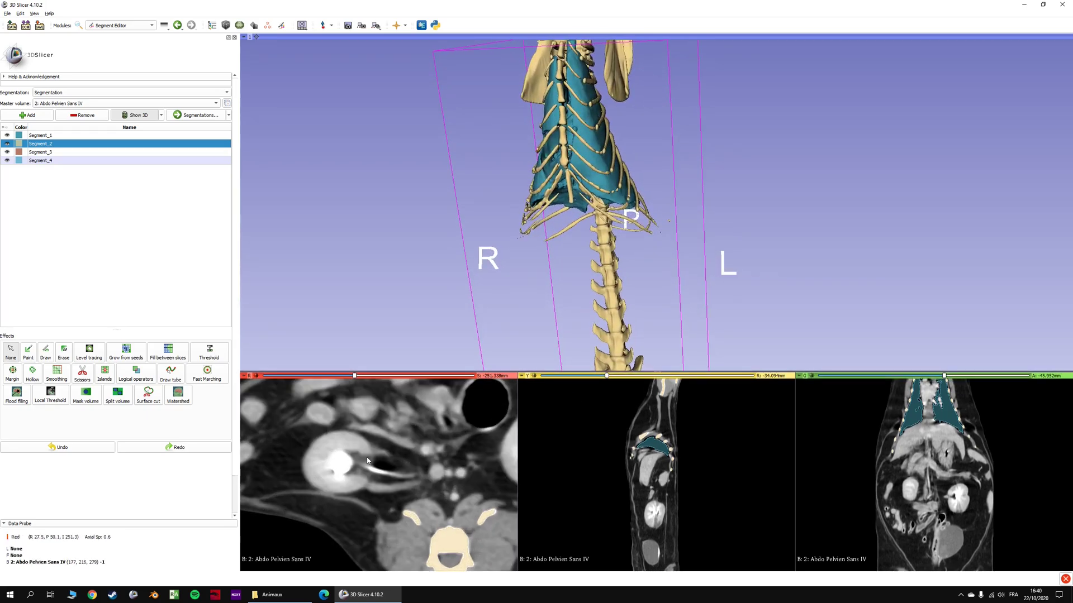
Select Segment_3 and use a threshold range of 41.80 to 3071.00 as its editing mask.
left_click(200, 353)
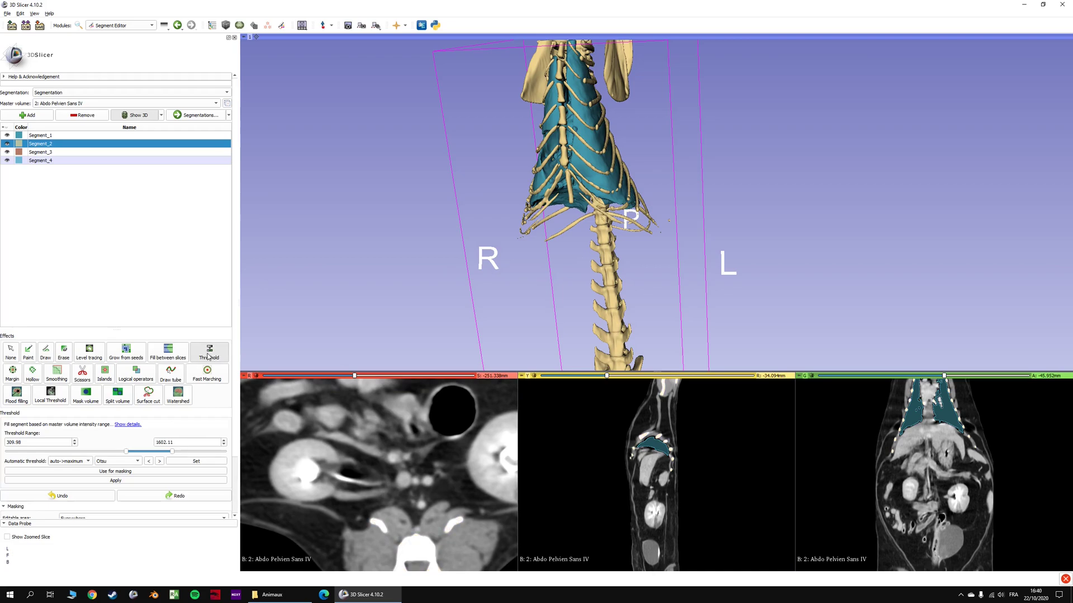
scroll(198, 324, "down", 1)
left_click(38, 128)
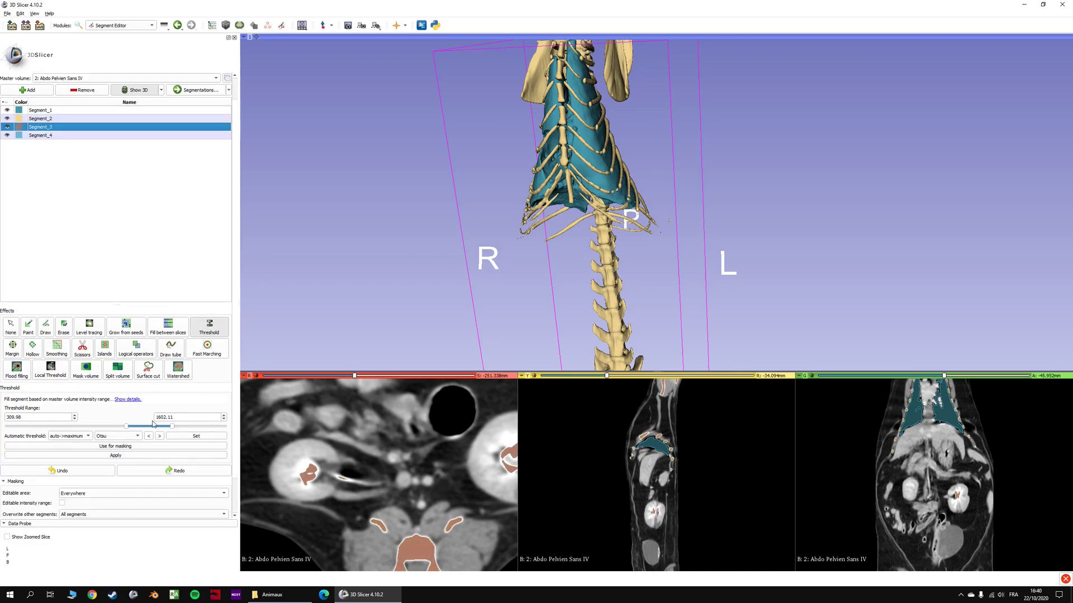
left_click_drag(172, 426, 228, 430)
left_click_drag(126, 426, 117, 427)
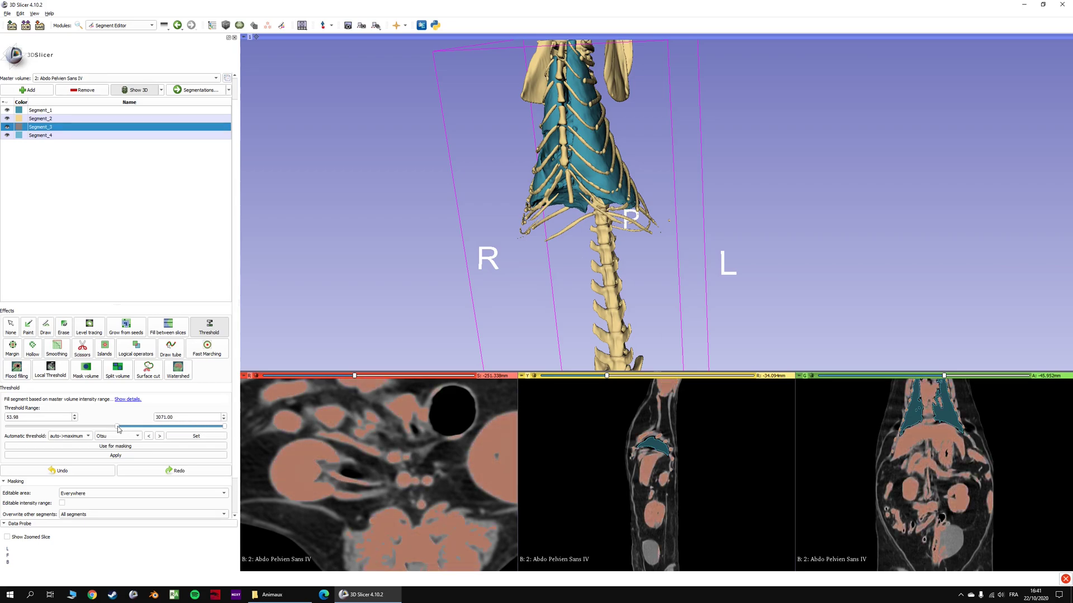
right_click_drag(319, 522, 321, 391)
middle_click_drag(330, 428, 315, 417)
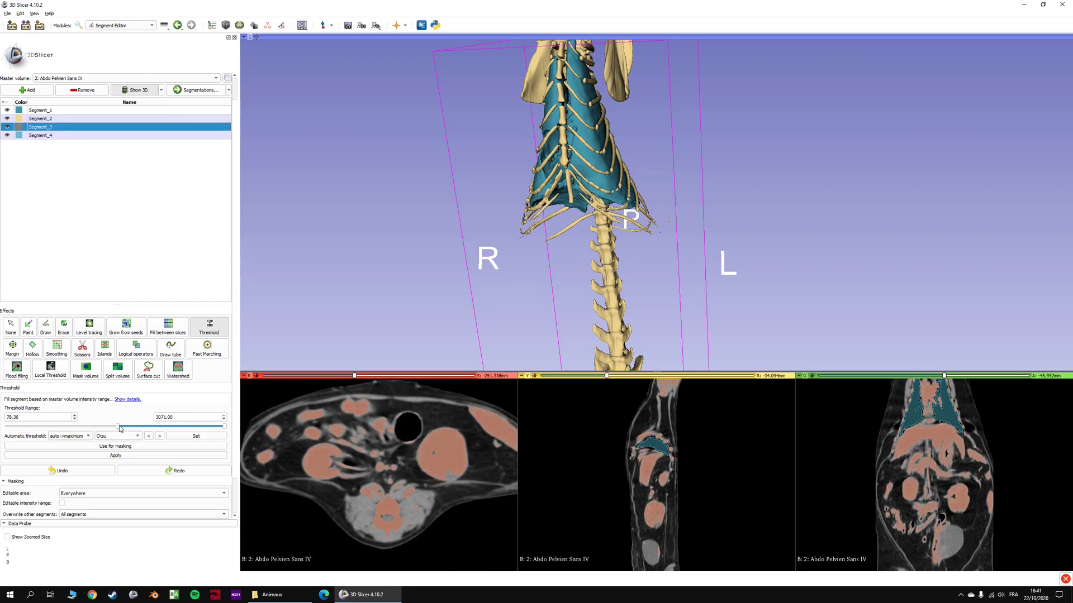
left_click_drag(120, 427, 118, 426)
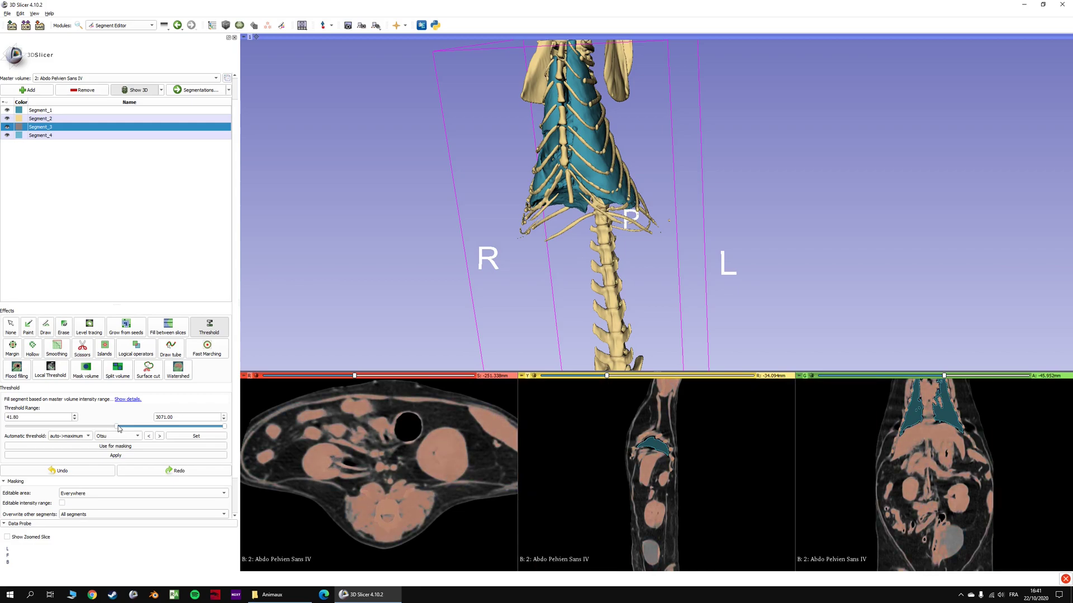
scroll(421, 449, "down", 5)
scroll(421, 452, "up", 5)
Paint the middle and upper part of the left kidney with a masked sphere brush, 9% in diameter and 6% at the tip.
left_click(28, 325)
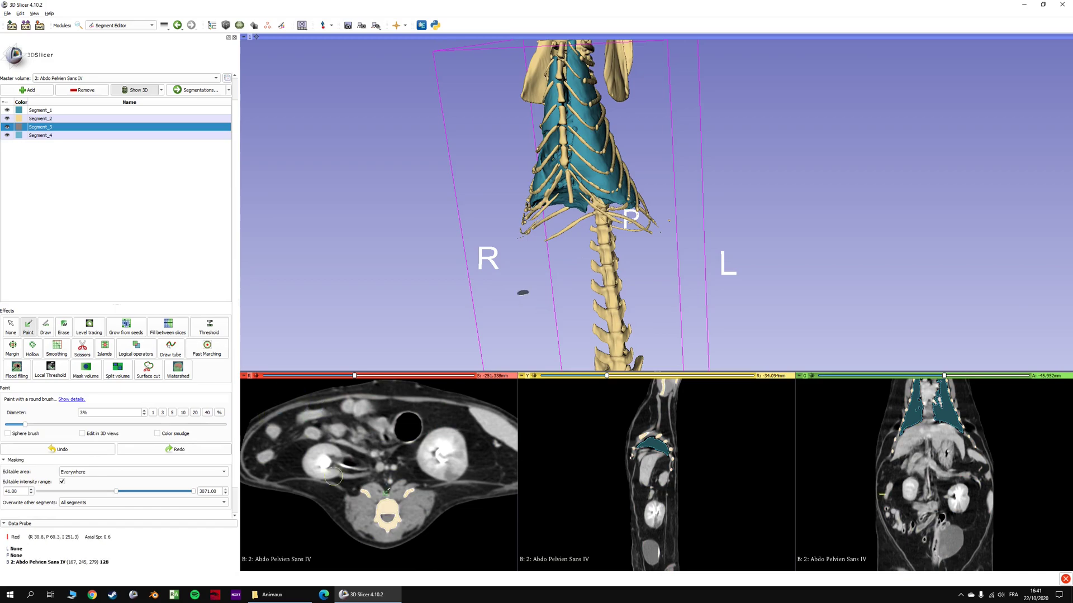
scroll(448, 454, "up", 6, "shift")
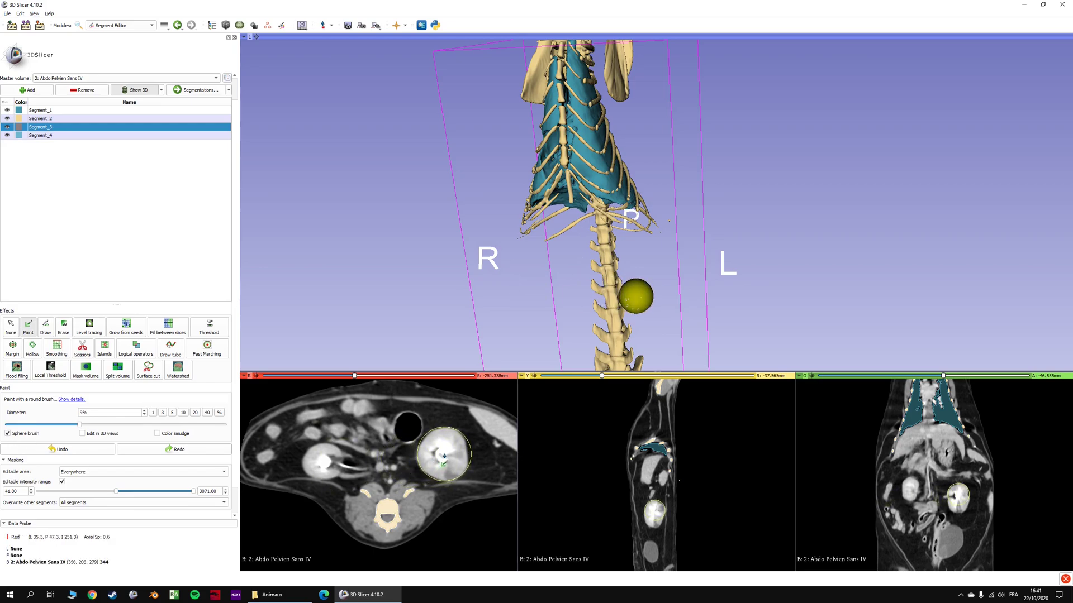
left_click(444, 456)
scroll(445, 452, "up", 5)
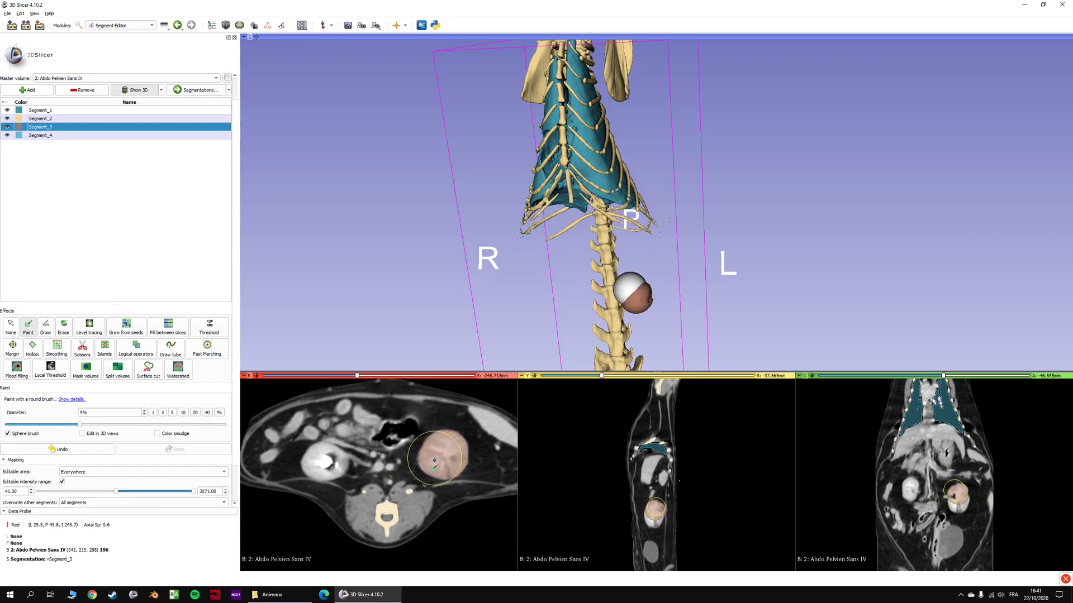
scroll(450, 455, "up", 3, "ctrl")
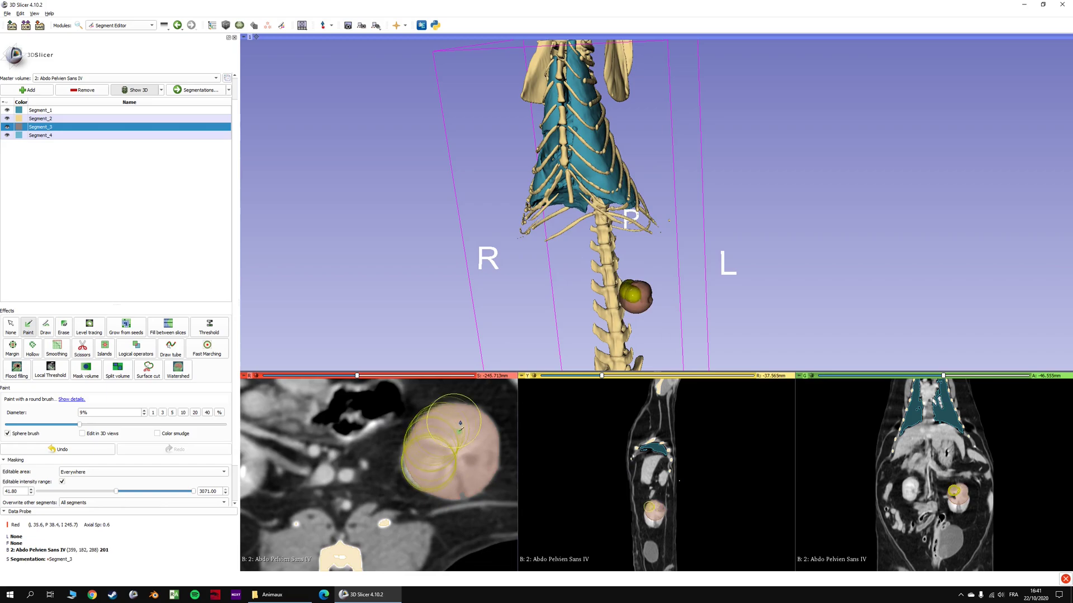
left_click_drag(465, 458, 467, 454)
scroll(467, 447, "up", 3)
middle_click_drag(467, 444, 425, 452)
scroll(418, 452, "up", 8)
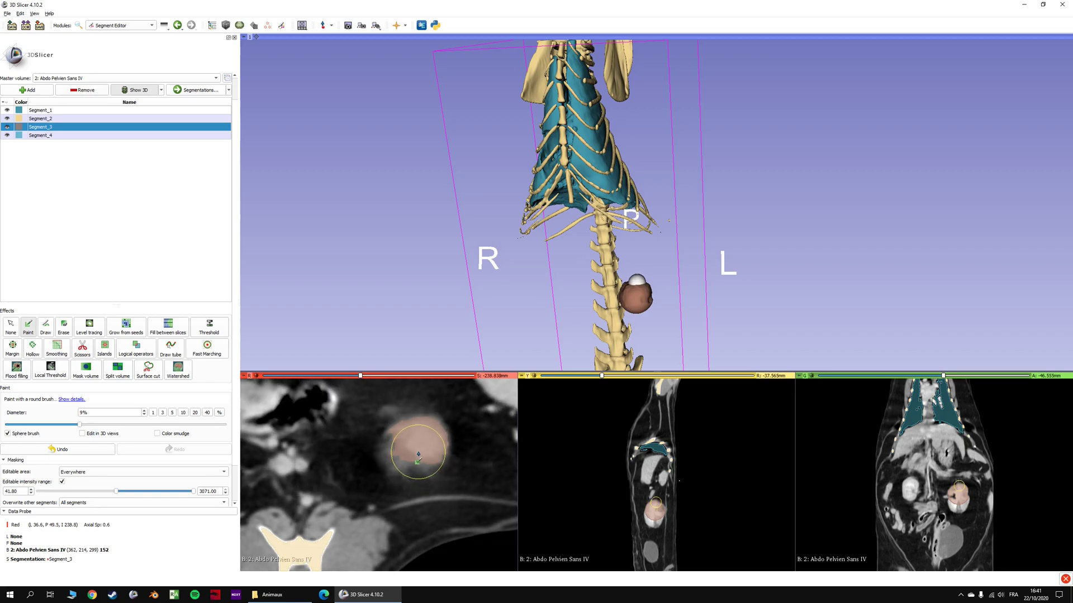
scroll(414, 456, "down", 3, "shift")
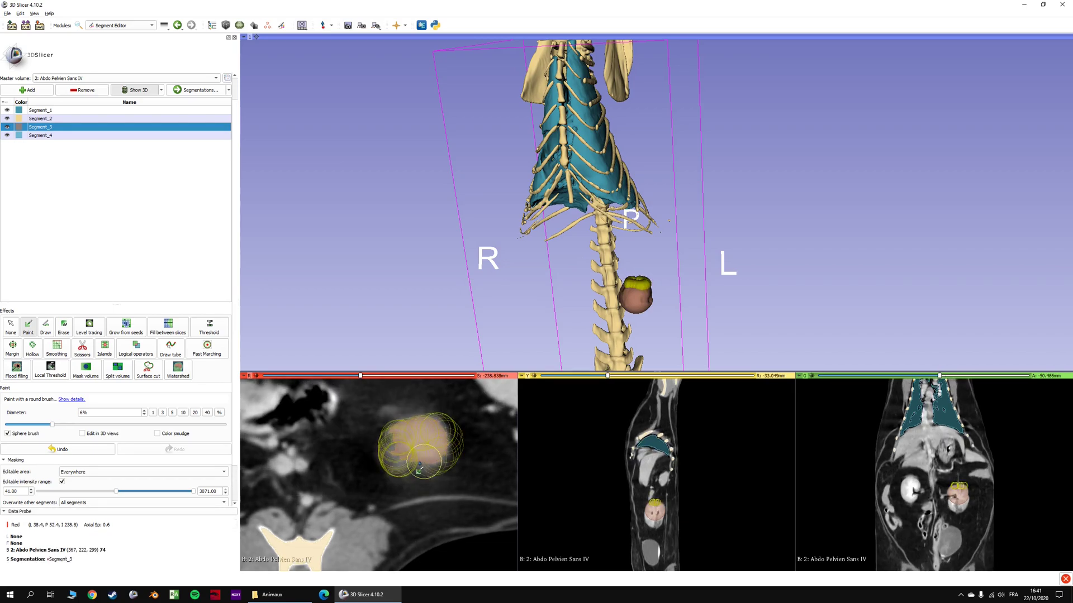
scroll(480, 464, "up", 5)
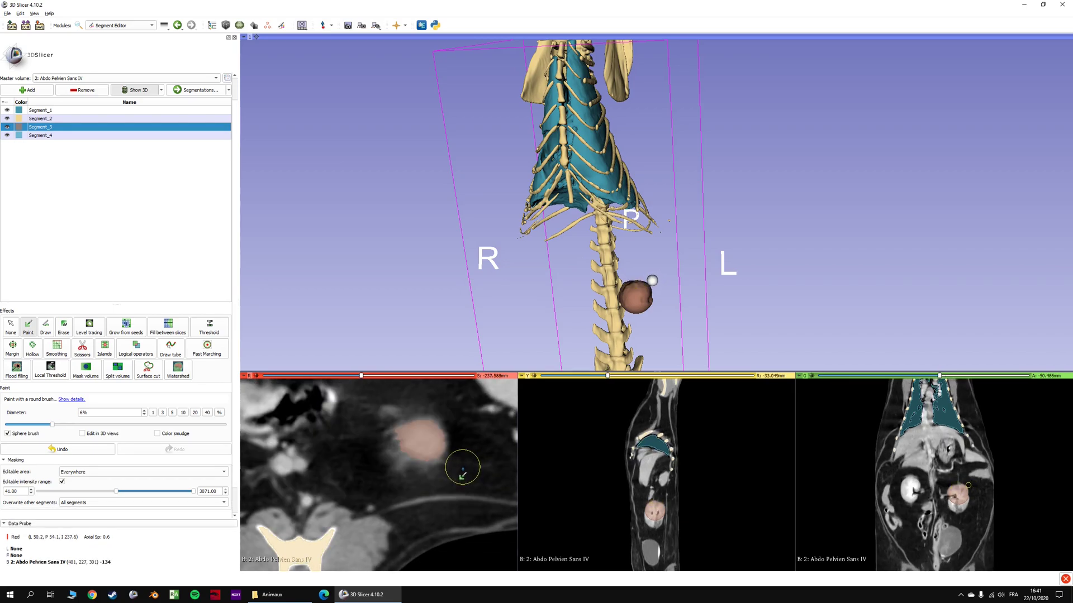
Paint the lower half of the left kidney slice by slice with the 6% sphere brush.
scroll(448, 457, "down", 6)
scroll(448, 464, "down", 20)
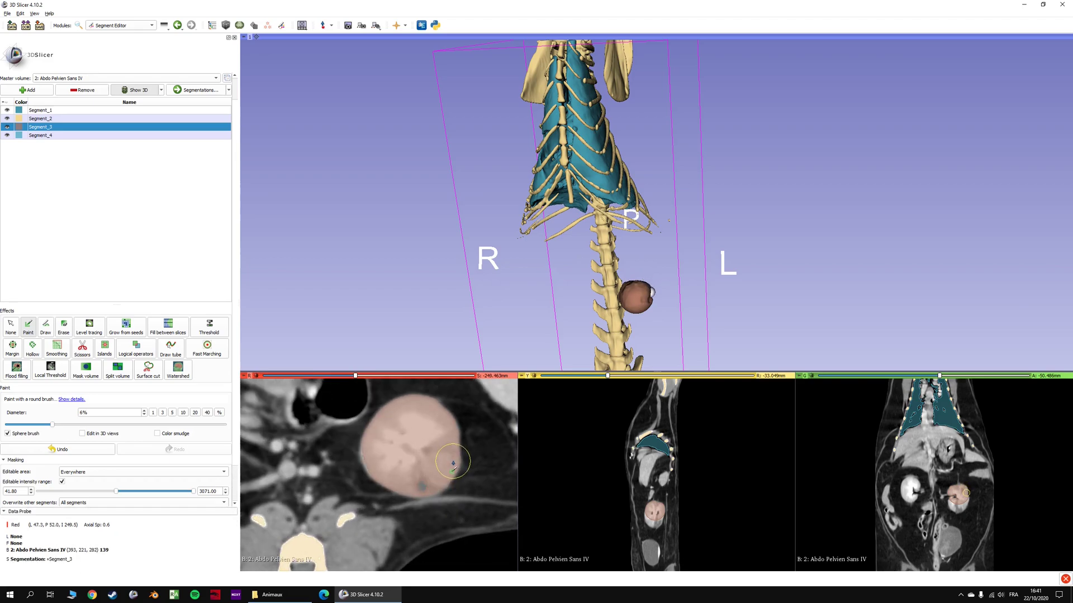
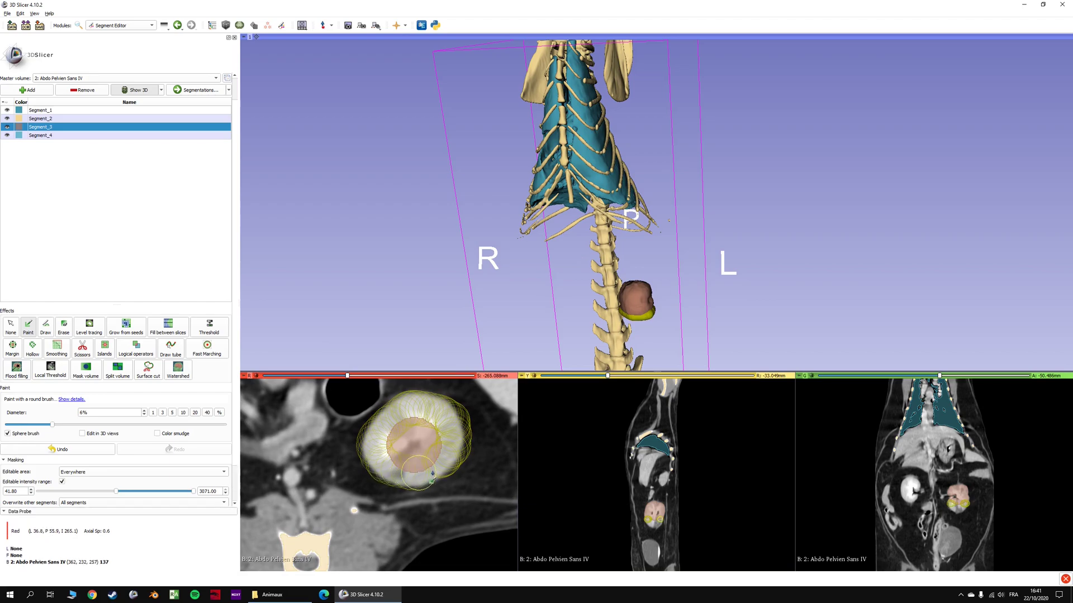
mouse_move(456, 456)
left_mouse_down()
mouse_move(440, 457)
mouse_move(429, 416)
mouse_move(385, 414)
mouse_move(371, 452)
mouse_move(424, 472)
mouse_move(411, 450)
mouse_move(432, 440)
mouse_move(383, 455)
mouse_move(455, 472)
mouse_move(394, 448)
mouse_move(493, 449)
left_mouse_up()
scroll(442, 454, "down", 9)
scroll(420, 452, "down", 3)
scroll(466, 452, "down", 4)
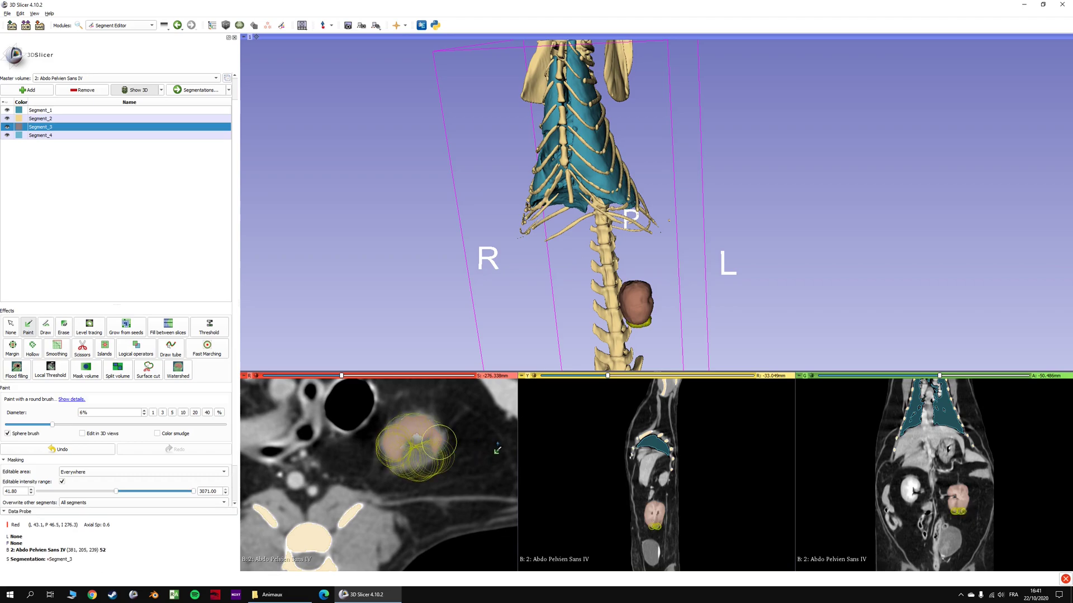
Widen the masking intensity range to -31.34 to 3071.00 and paint the remaining gaps in the left kidney.
left_click(209, 327)
left_click_drag(116, 426, 114, 427)
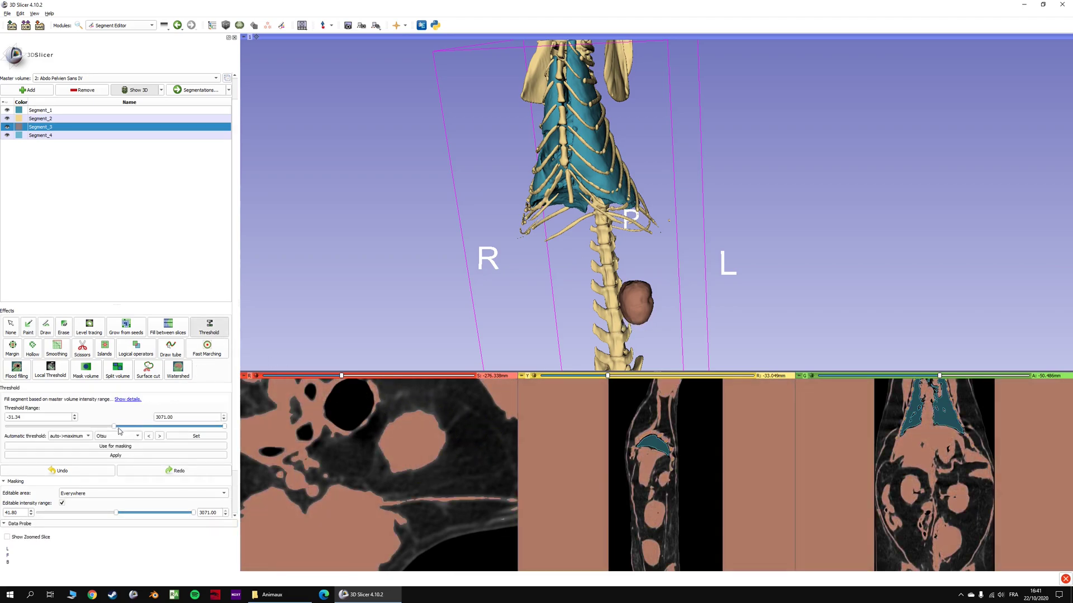
left_click(149, 447)
mouse_move(406, 459)
left_mouse_down()
mouse_move(428, 444)
mouse_move(400, 441)
mouse_move(428, 462)
mouse_move(402, 453)
mouse_move(429, 436)
left_mouse_up()
scroll(428, 462, "up", 5)
scroll(428, 461, "up", 7)
mouse_move(500, 318)
left_mouse_down()
mouse_move(503, 297)
mouse_move(639, 255)
left_mouse_up()
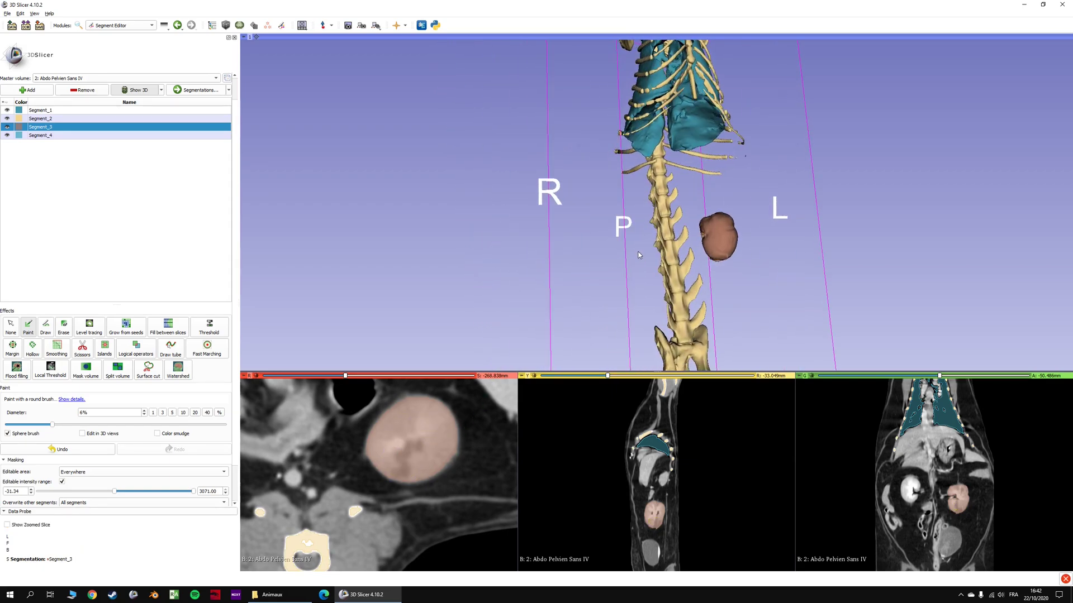
Paint the upper end of the right kidney into Segment_3 with the sphere brush at 8% diameter.
scroll(352, 457, "down", 4, "ctrl")
middle_click_drag(321, 455, 416, 454)
key("shift")
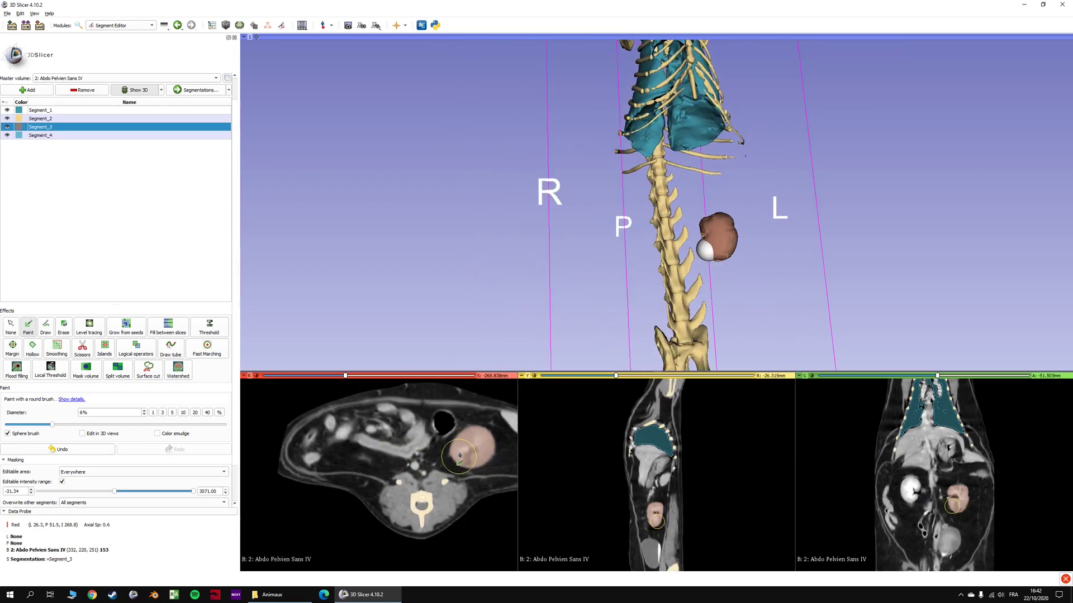
key("shift")
key("shift")
scroll(360, 461, "up", 5, "ctrl")
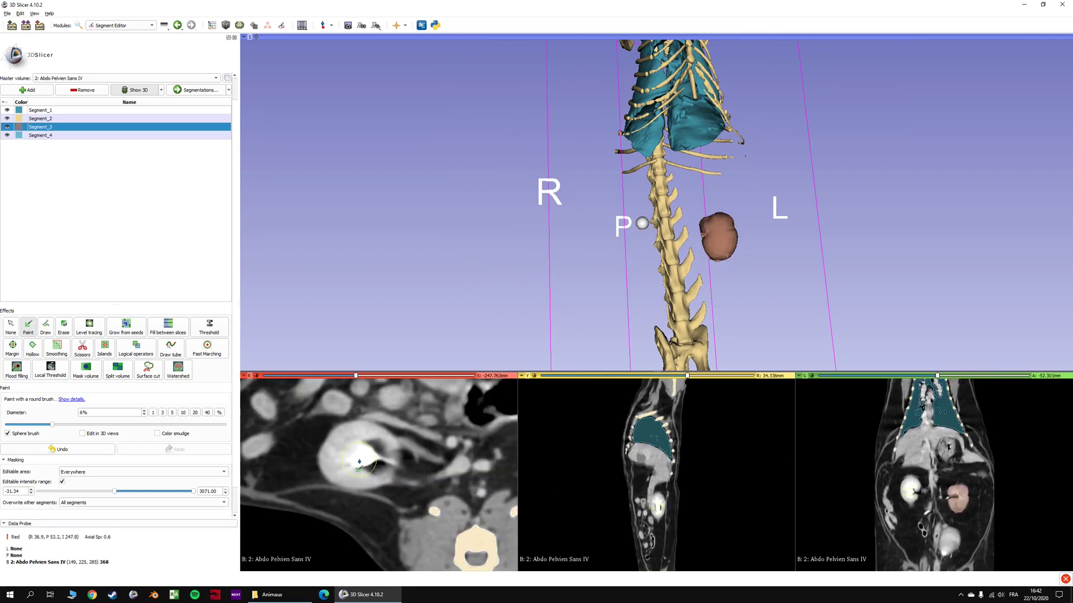
scroll(363, 461, "down", 4, "ctrl")
scroll(364, 461, "up", 4, "ctrl")
scroll(364, 461, "up", 4, "shift")
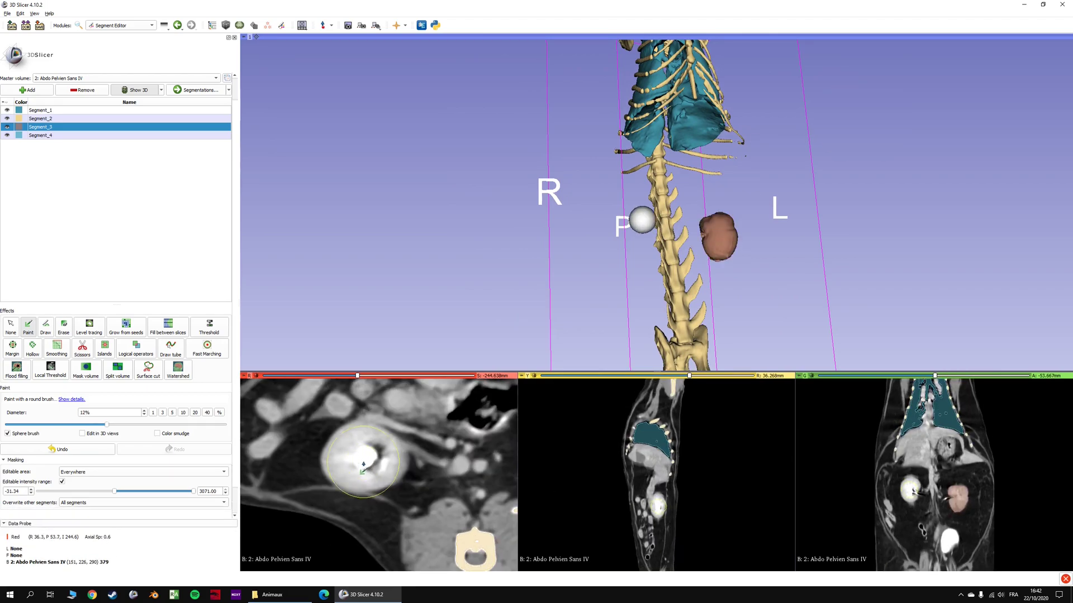
scroll(364, 461, "up", 5)
scroll(365, 461, "up", 19)
scroll(364, 462, "down", 2, "shift")
mouse_move(379, 465)
left_mouse_down()
mouse_move(359, 464)
mouse_move(384, 462)
left_mouse_up()
scroll(412, 471, "up", 6)
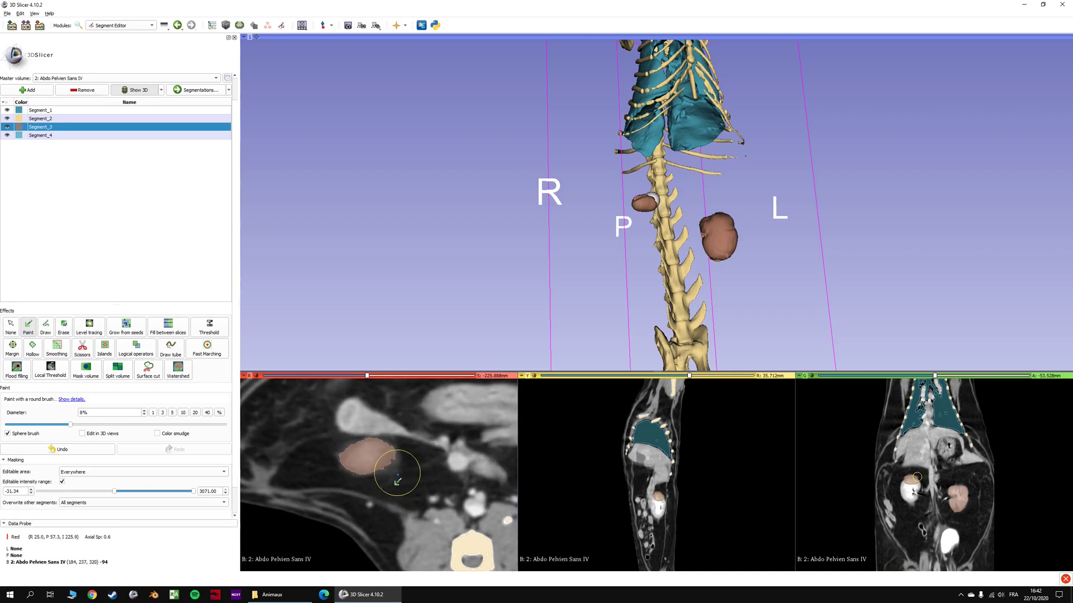
Paint the middle part of the right kidney slice by slice, adjusting the sphere brush to the kidney's outline.
scroll(394, 472, "down", 5)
mouse_move(386, 457)
left_mouse_down()
mouse_move(353, 457)
mouse_move(380, 469)
mouse_move(368, 452)
mouse_move(343, 467)
mouse_move(375, 469)
left_mouse_up()
scroll(383, 466, "down", 4)
scroll(376, 468, "down", 11)
scroll(390, 463, "down", 2, "shift")
scroll(393, 462, "up", 1, "shift")
mouse_move(393, 462)
left_mouse_down()
mouse_move(363, 440)
mouse_move(339, 449)
mouse_move(347, 474)
mouse_move(383, 469)
mouse_move(366, 443)
mouse_move(338, 447)
mouse_move(327, 469)
mouse_move(352, 485)
mouse_move(382, 476)
mouse_move(373, 446)
mouse_move(349, 435)
mouse_move(334, 448)
mouse_move(338, 475)
mouse_move(374, 472)
mouse_move(352, 453)
mouse_move(374, 468)
left_mouse_up()
Paint the lower end of the right kidney with the 6% sphere brush and leave the Paint effect.
scroll(383, 463, "down", 8)
scroll(376, 474, "down", 4)
scroll(372, 470, "down", 5)
scroll(371, 470, "down", 5)
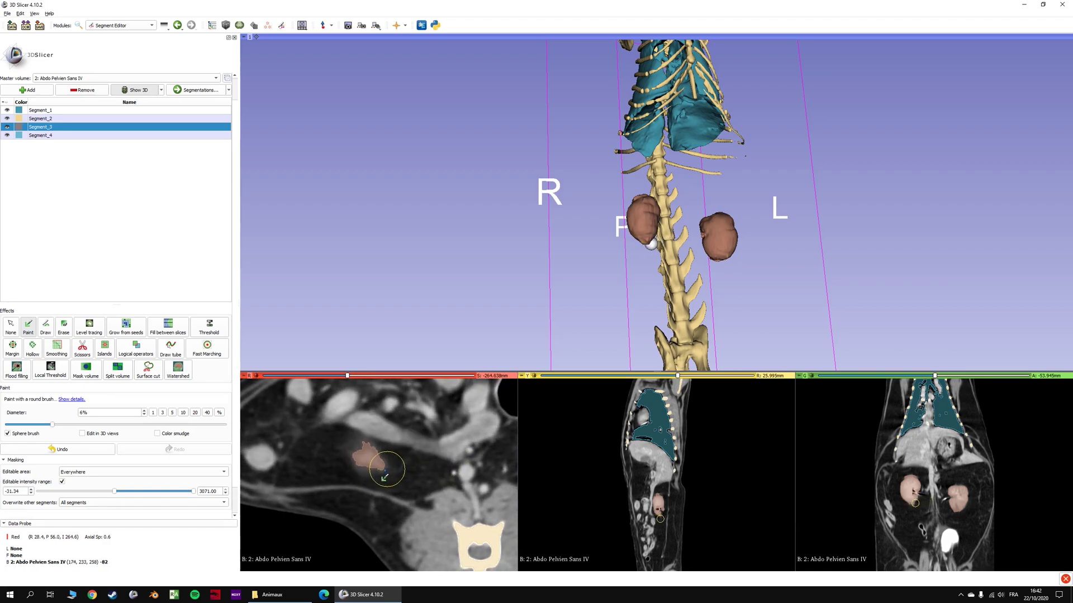
scroll(369, 466, "down", 1)
left_click(13, 328)
Examine both painted kidneys in 3D and the bladder's extent in the three slice views.
scroll(602, 255, "down", 3)
mouse_move(603, 254)
left_mouse_down()
mouse_move(457, 259)
mouse_move(537, 269)
left_mouse_up()
scroll(537, 269, "up", 5)
middle_click_drag(523, 306, 535, 225)
scroll(558, 247, "down", 5)
scroll(362, 479, "down", 20)
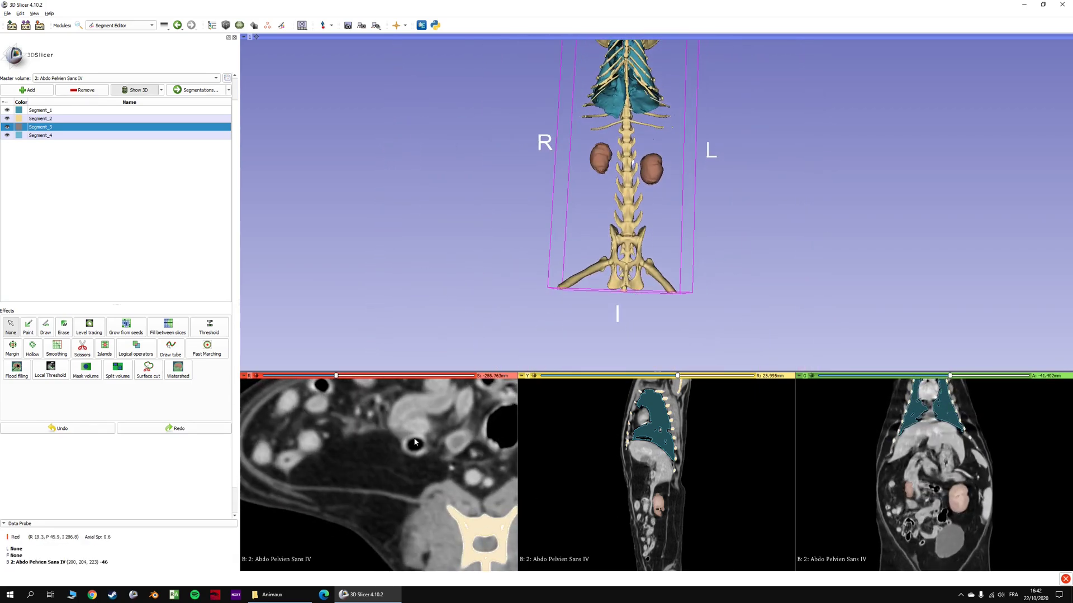
middle_click_drag(401, 474, 404, 461)
middle_click_drag(670, 496, 667, 437)
key("shift")
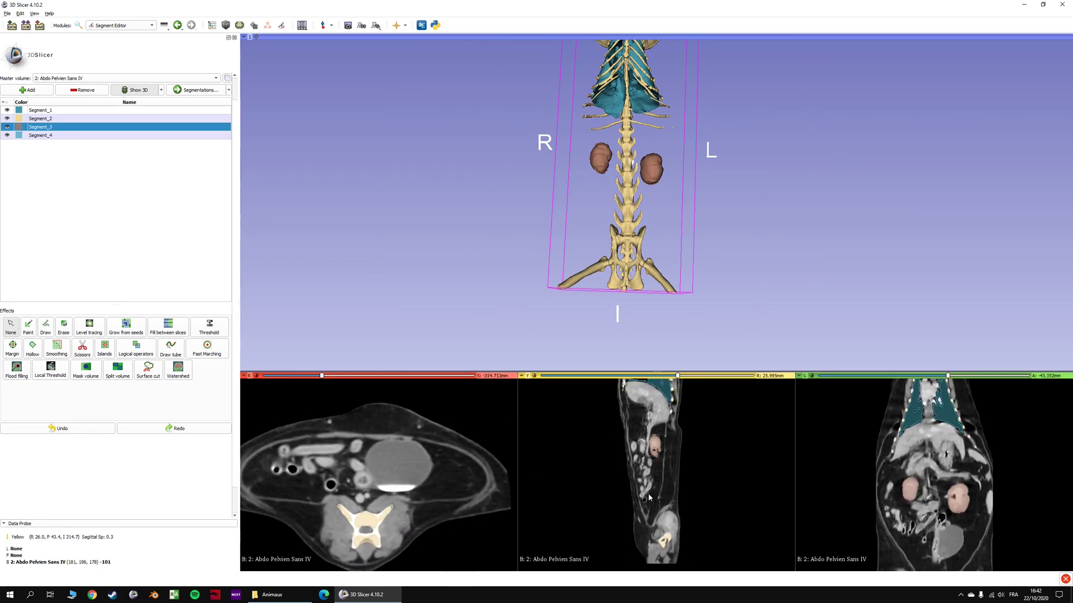
key("shift")
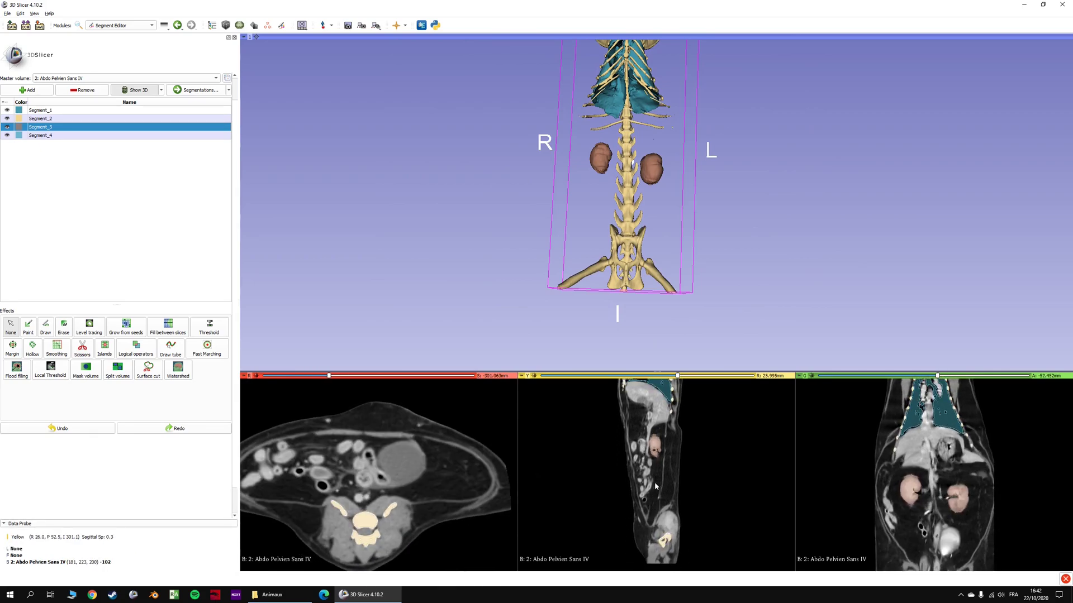
key("shift")
scroll(401, 464, "down", 4)
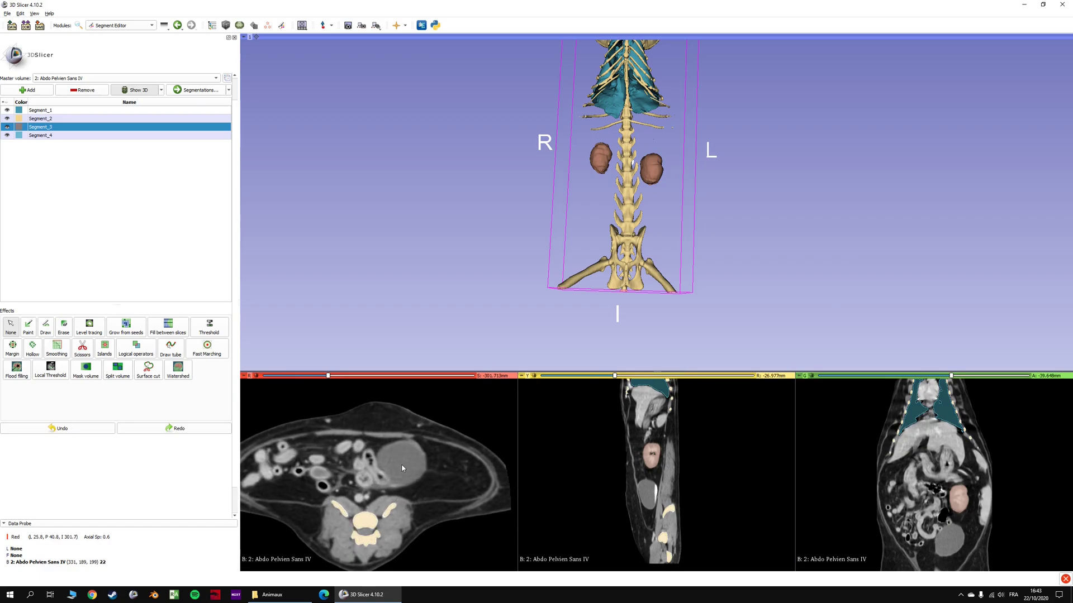
scroll(405, 454, "up", 5, "ctrl")
scroll(643, 502, "up", 5, "ctrl")
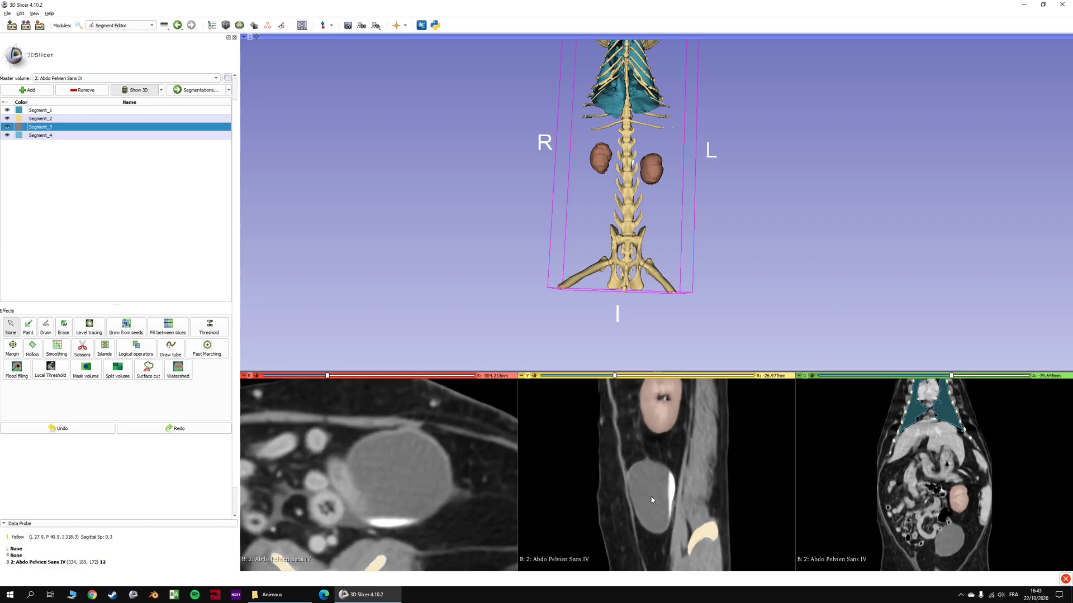
scroll(928, 509, "up", 5, "ctrl")
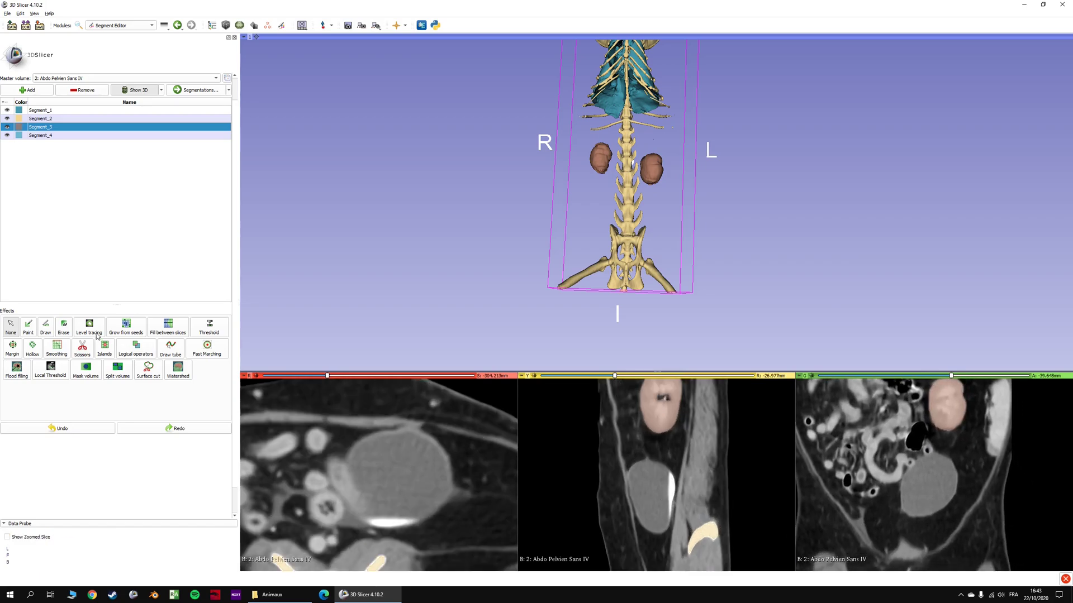
left_click(52, 329)
scroll(408, 488, "up", 10)
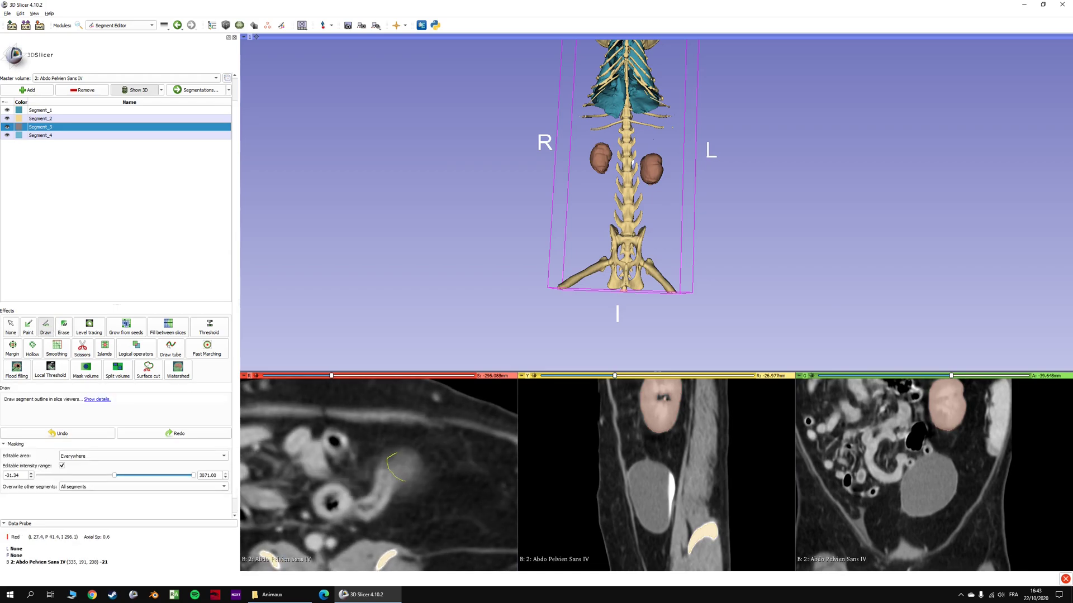
right_click(405, 467)
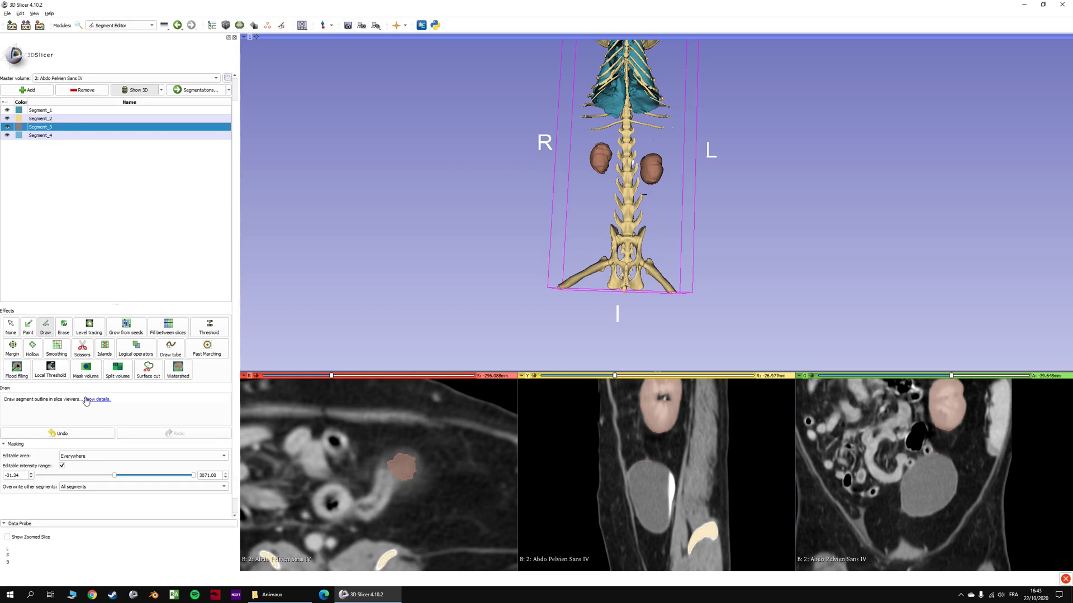
left_click(111, 436)
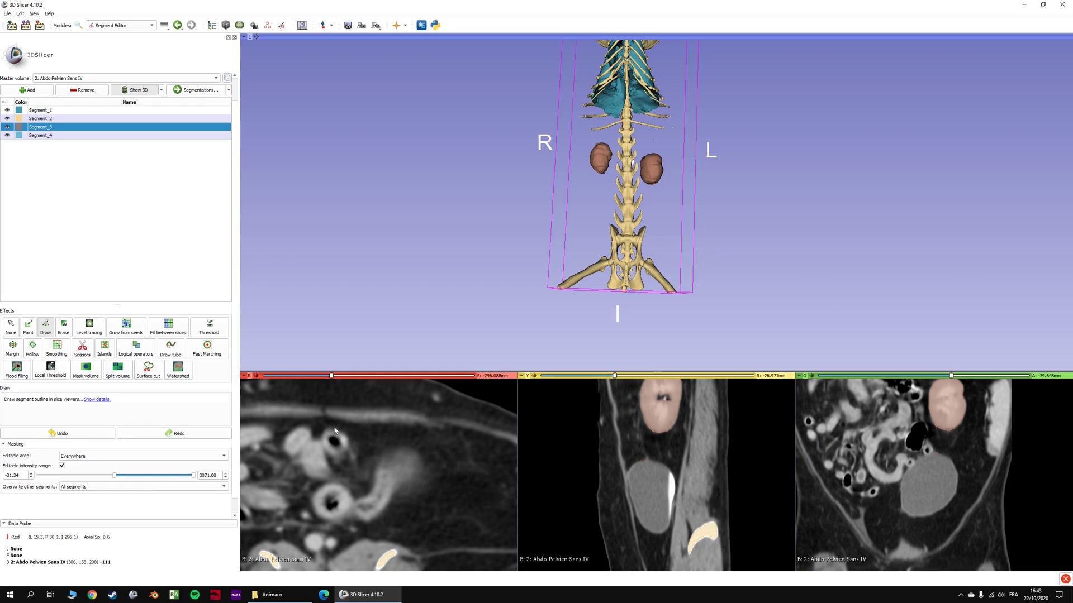
Select Segment_4 and draw a closed outline around the bladder's upper tip on an axial slice.
left_click(46, 137)
scroll(434, 474, "up", 1)
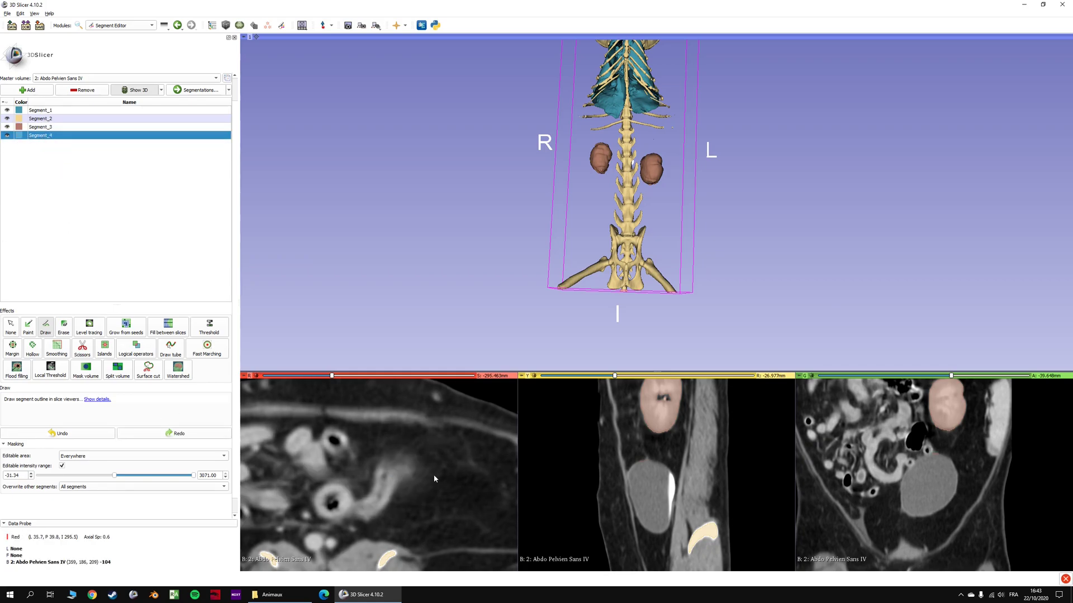
scroll(433, 474, "down", 1)
left_click_drag(410, 477, 412, 478)
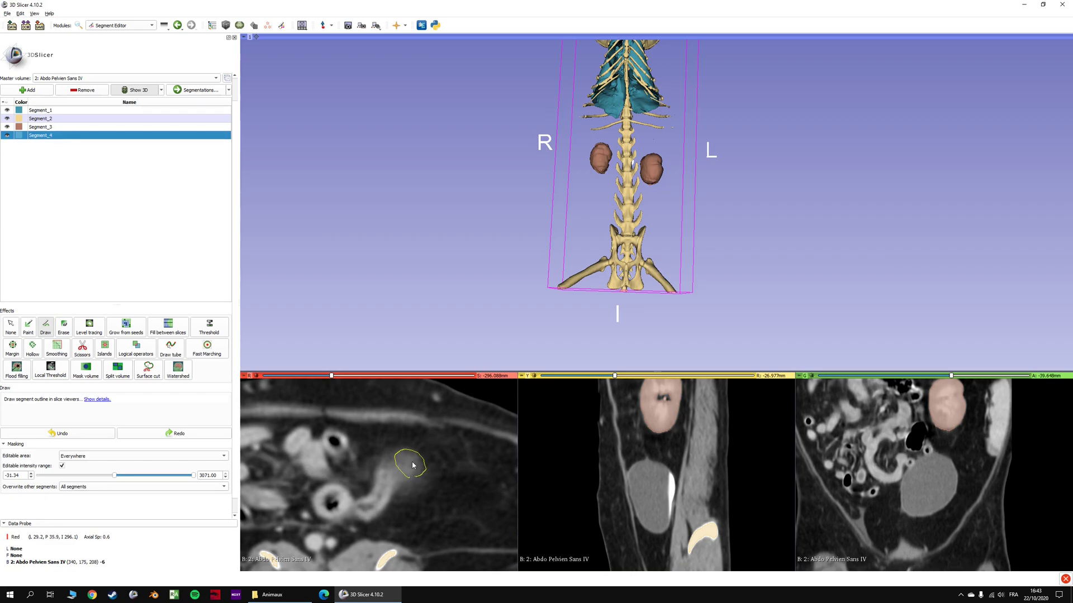
right_click(412, 465)
Draw the bladder's outline on an axial slice through its middle and fill the contour.
key("shift")
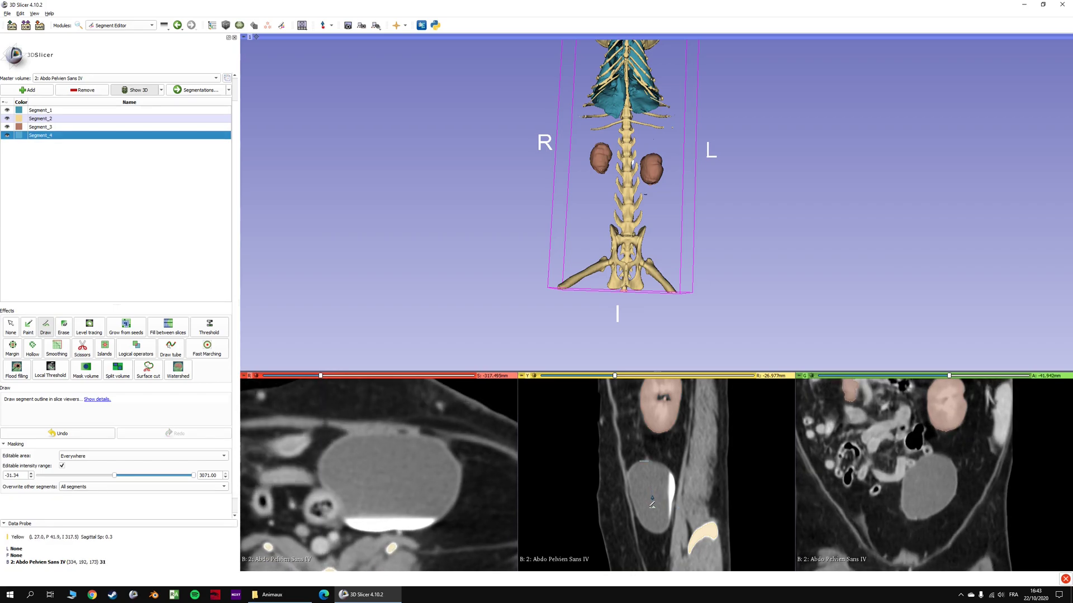
left_click_drag(426, 528, 417, 529)
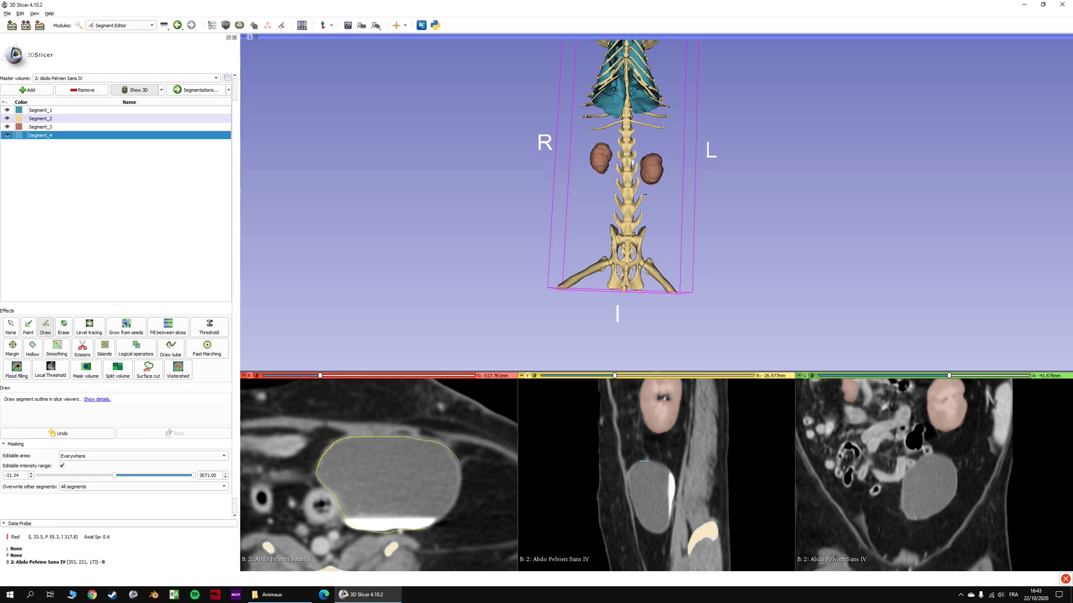
right_click(395, 485)
Draw filled outlines of the bladder on axial slices at its lower tip and slightly above it.
key("shift")
scroll(436, 517, "down", 5)
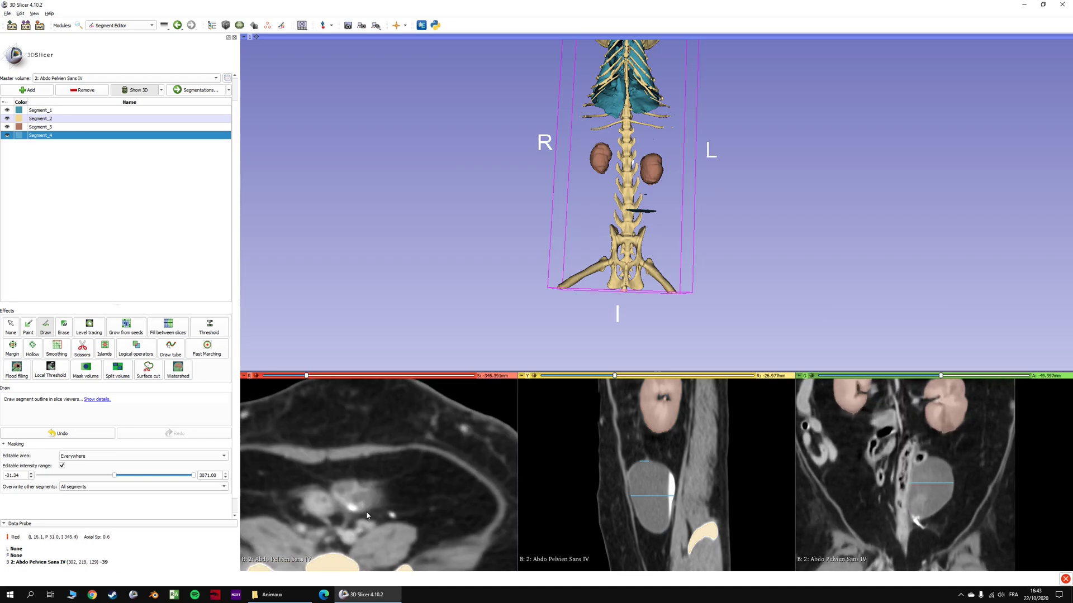
scroll(369, 514, "up", 5)
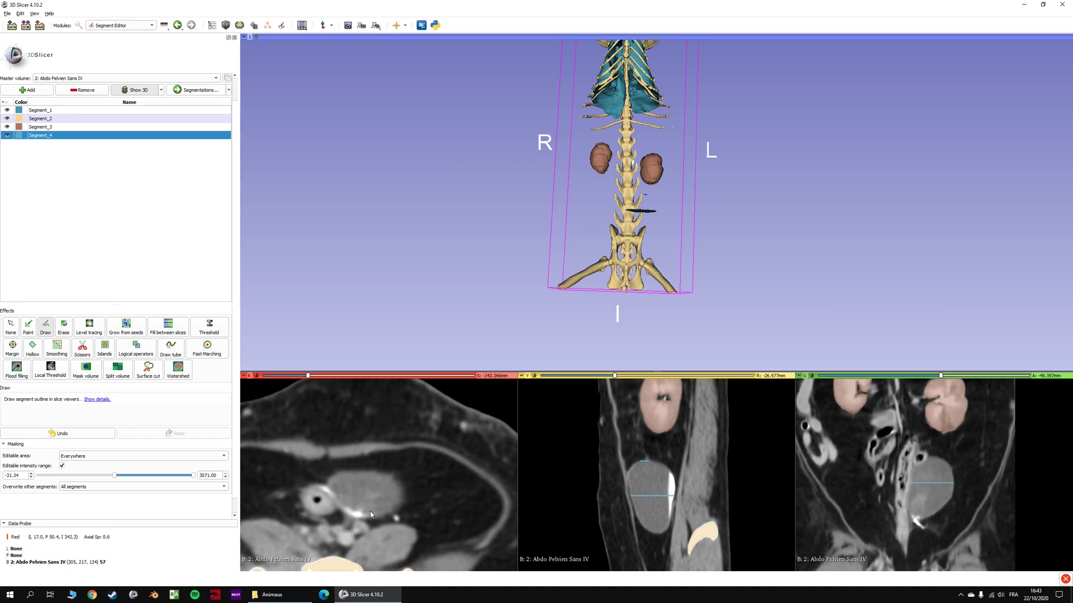
scroll(372, 514, "down", 4)
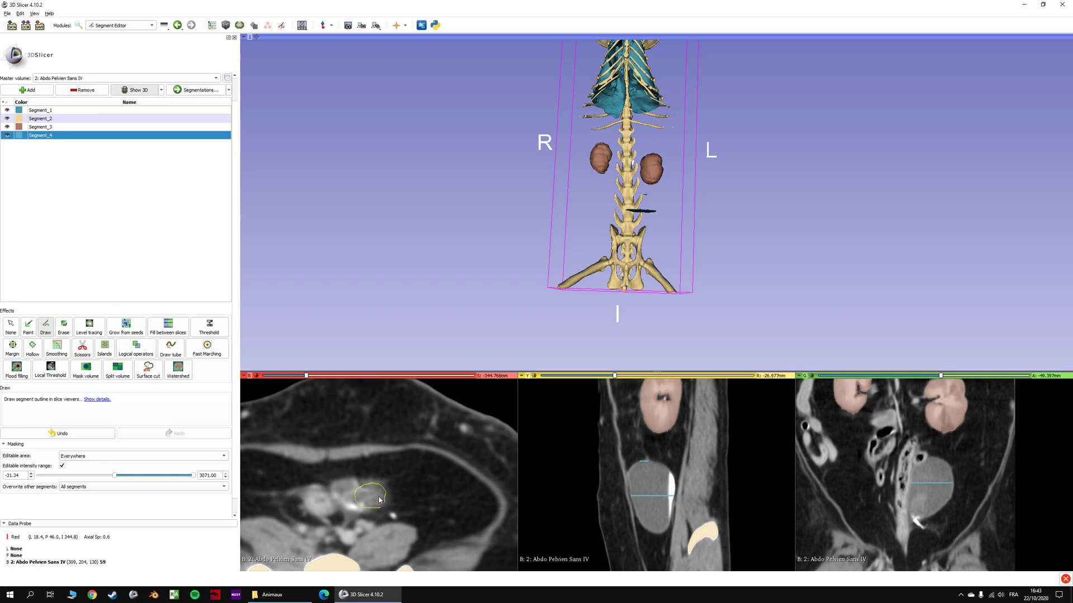
scroll(383, 515, "up", 8)
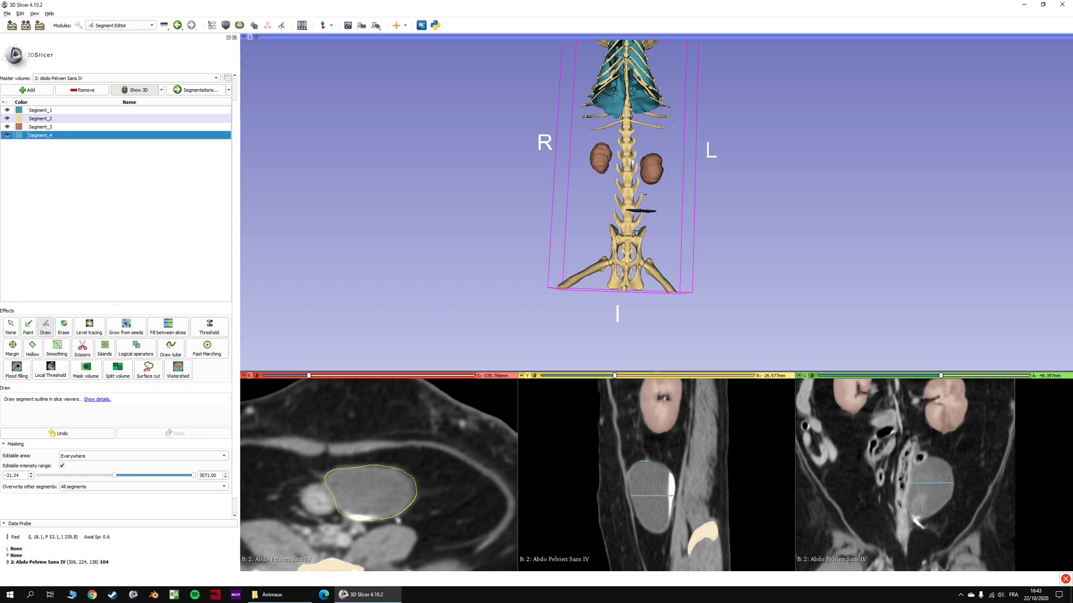
right_click(373, 490)
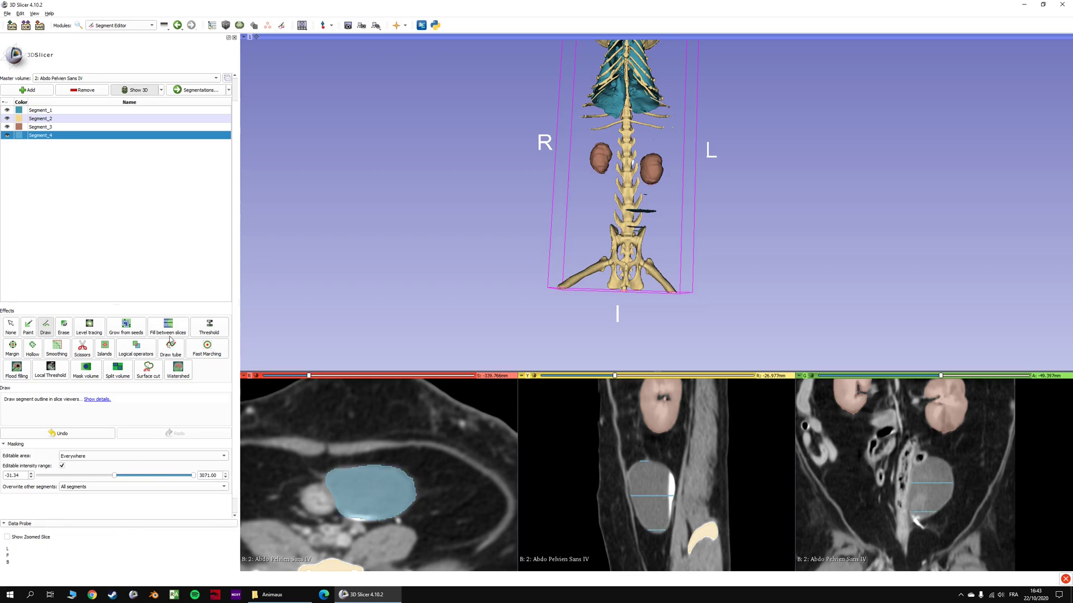
Hide Segment_1, Segment_2 and Segment_3 so that only the bladder segment is displayed.
left_click(6, 127)
left_click(7, 119)
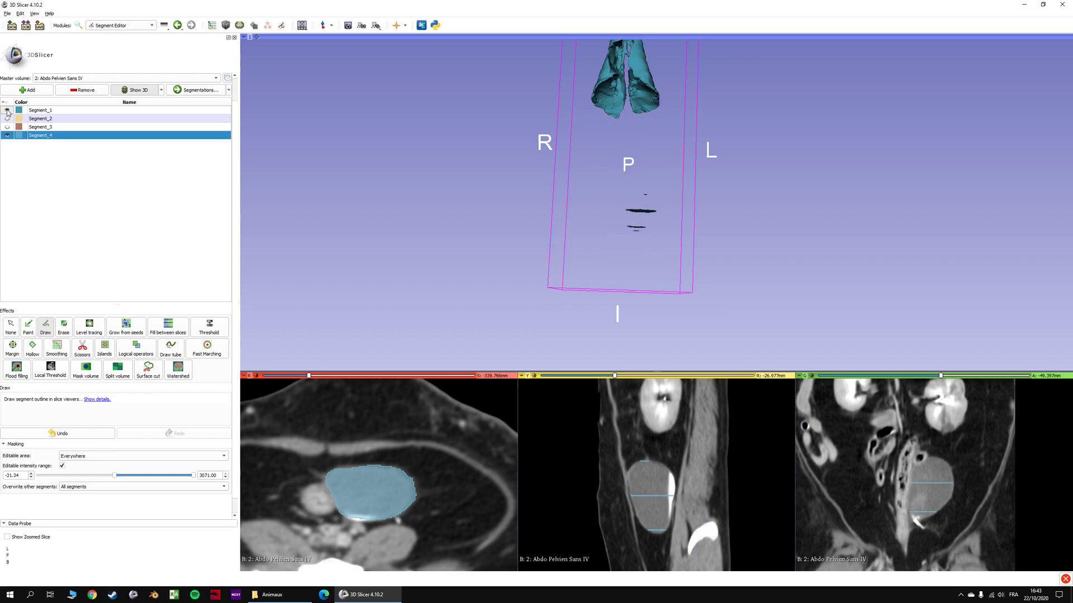
left_click(7, 110)
Initialize the Fill between slices preview for Segment_4 and check the interpolation against the bladder.
left_click(170, 328)
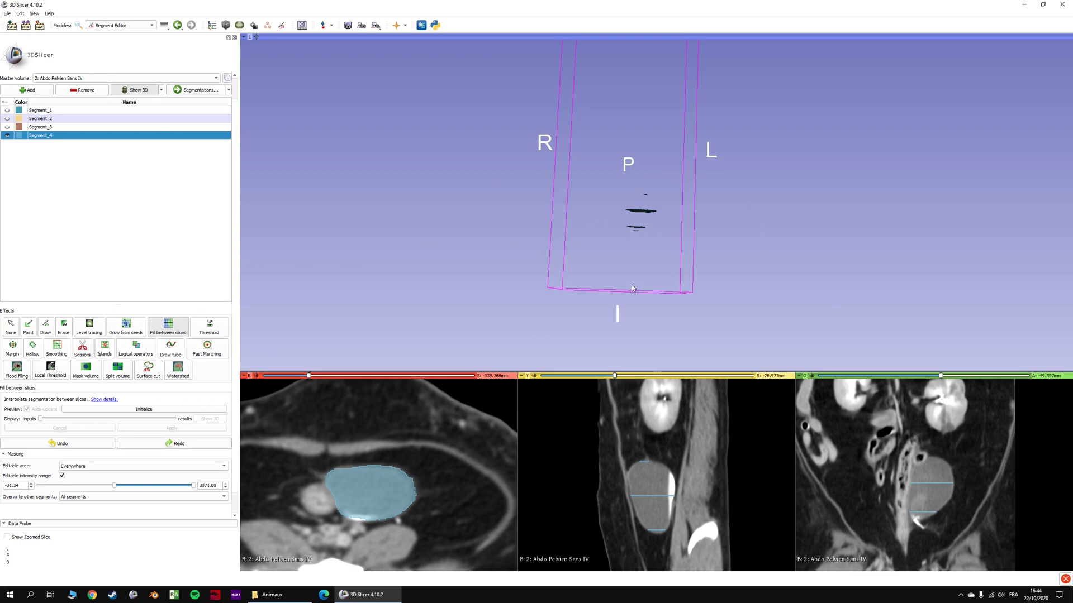
left_click(152, 410)
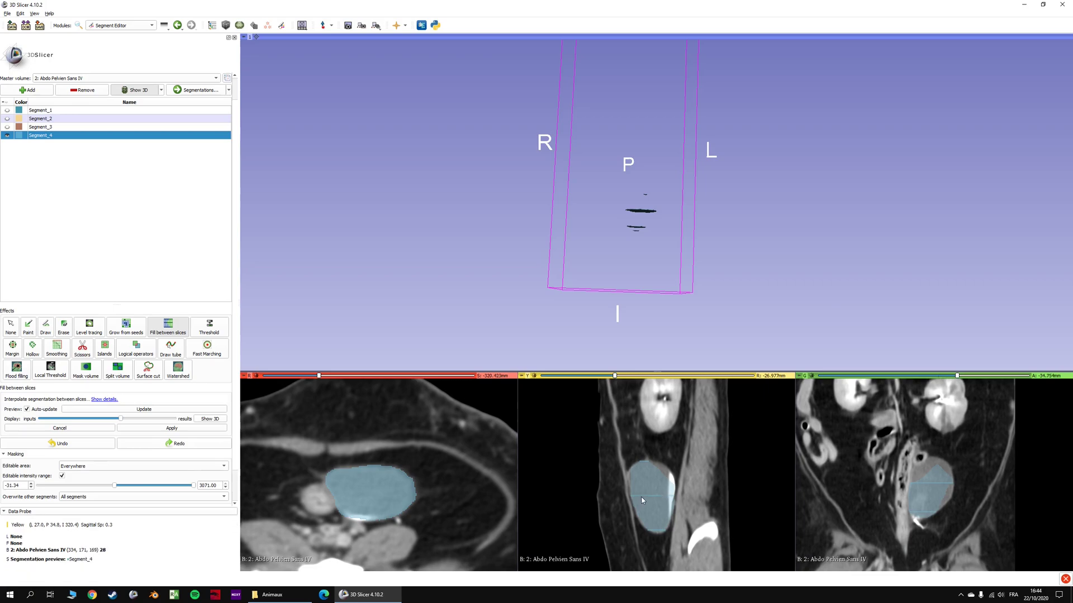
key("shift")
key("shift")
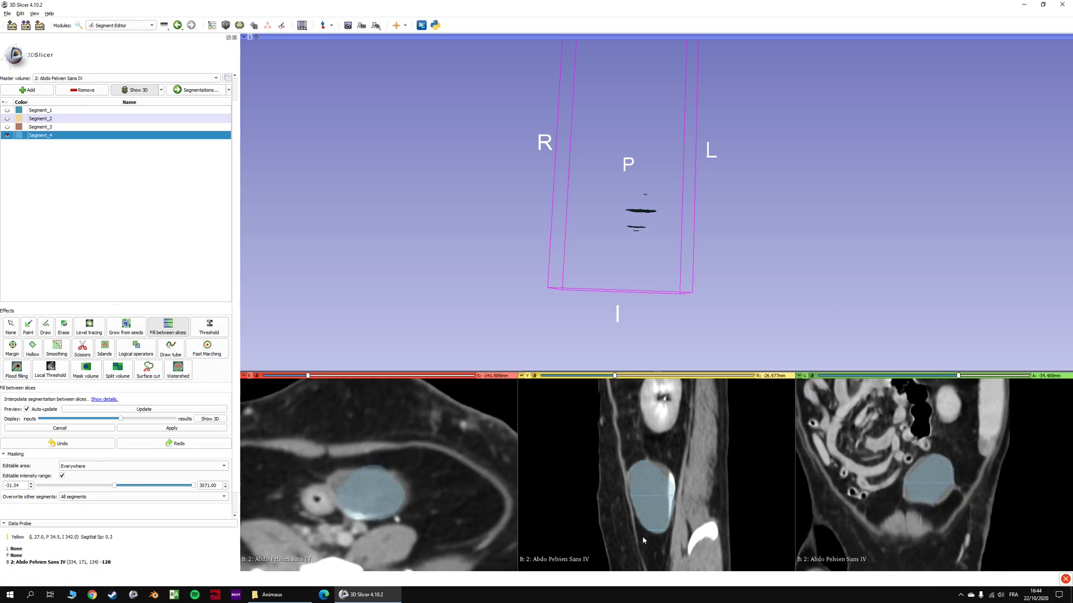
Draw an extra bladder contour on an axial slice in its lower half and recheck the fill preview.
left_click(46, 327)
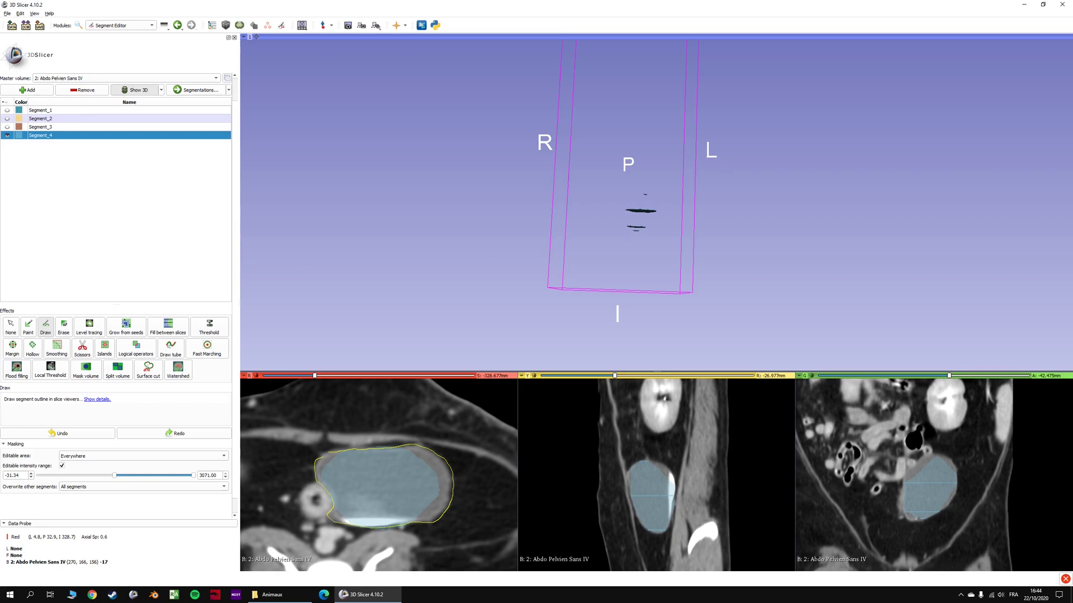
right_click(404, 475)
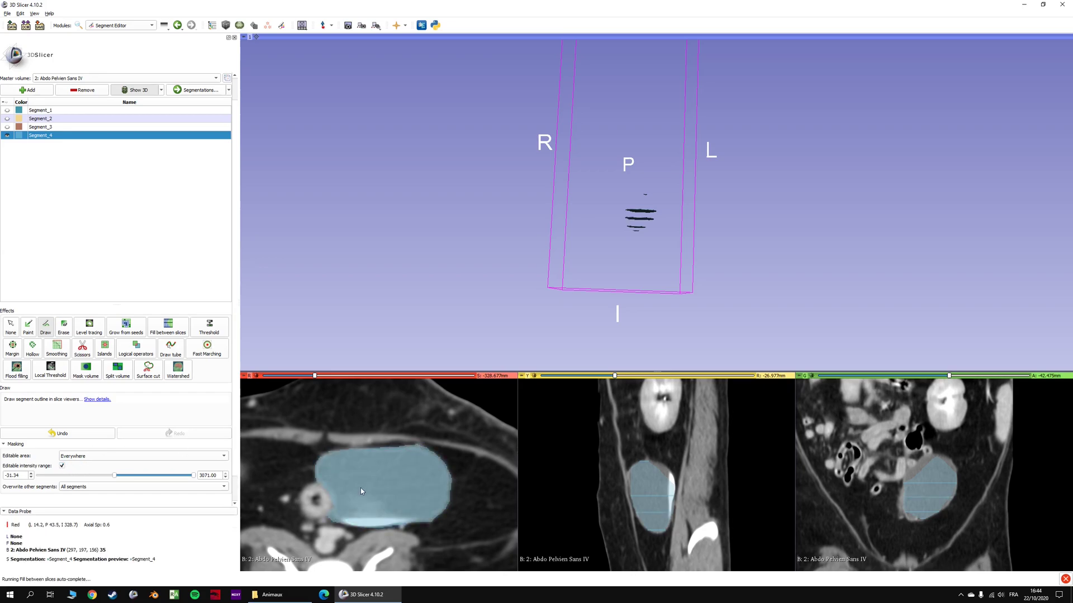
left_click(160, 331)
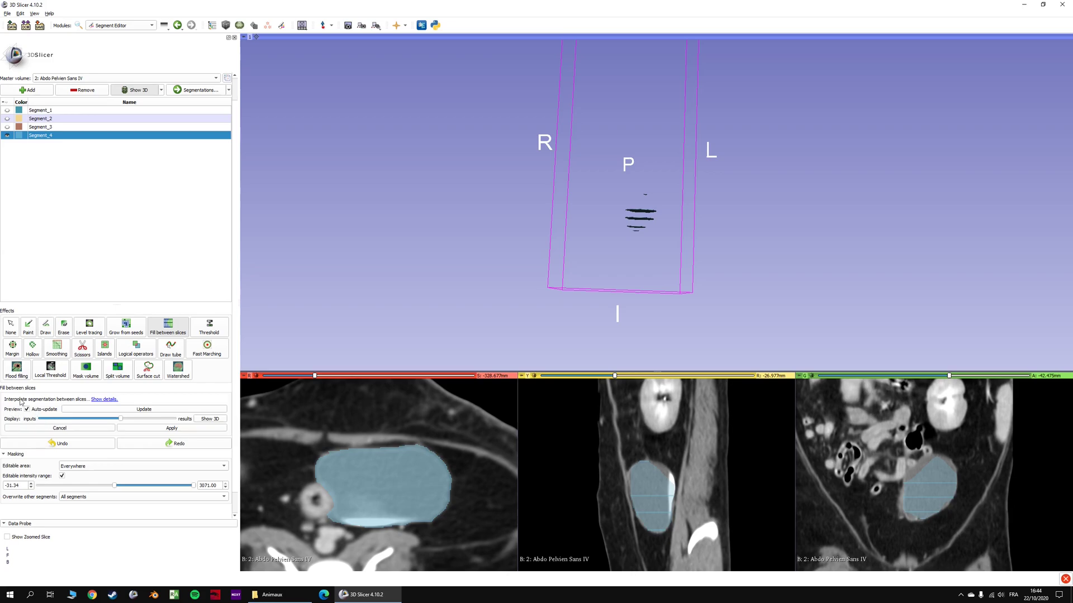
Draw an extra bladder contour on an axial slice in its upper half.
left_click(46, 325)
key("shift")
key("shift")
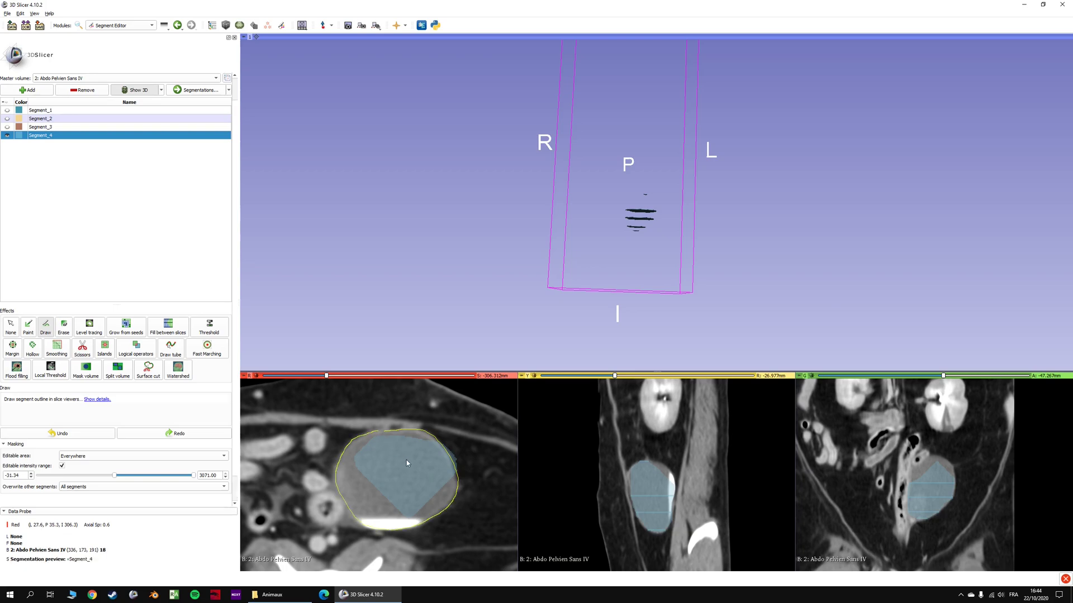
right_click(492, 469)
Add bladder contours on an axial slice near its top and on another in its lower half.
key("shift")
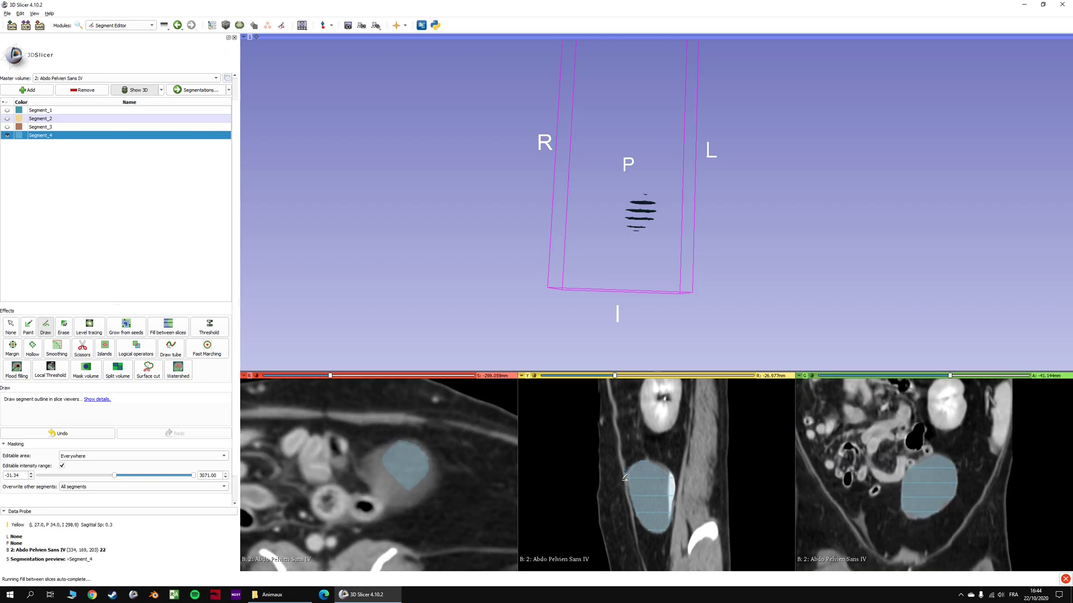
scroll(436, 483, "down", 1)
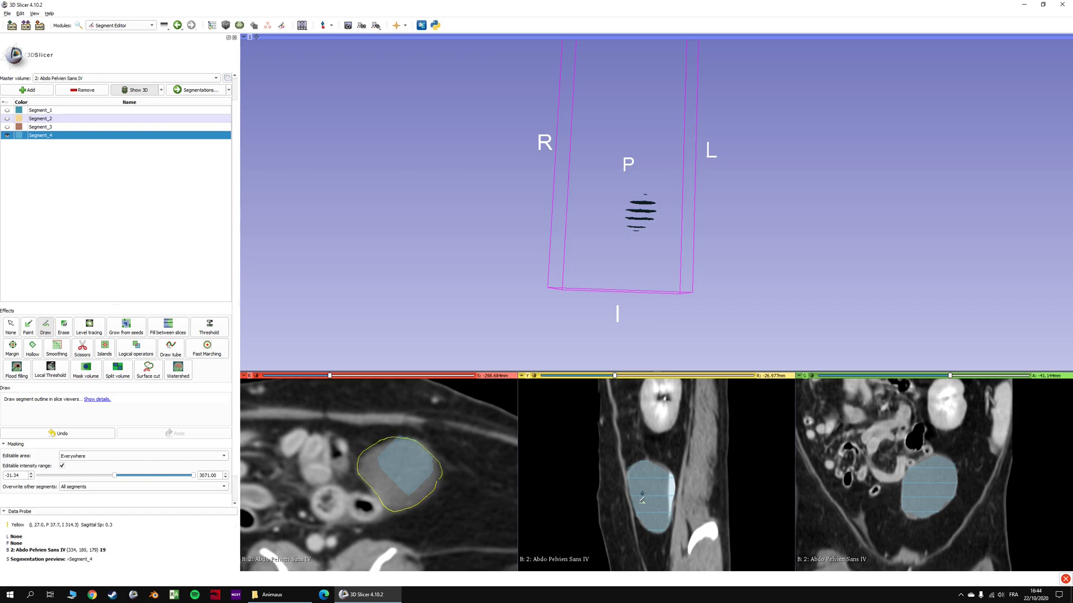
right_click(397, 472)
key("shift")
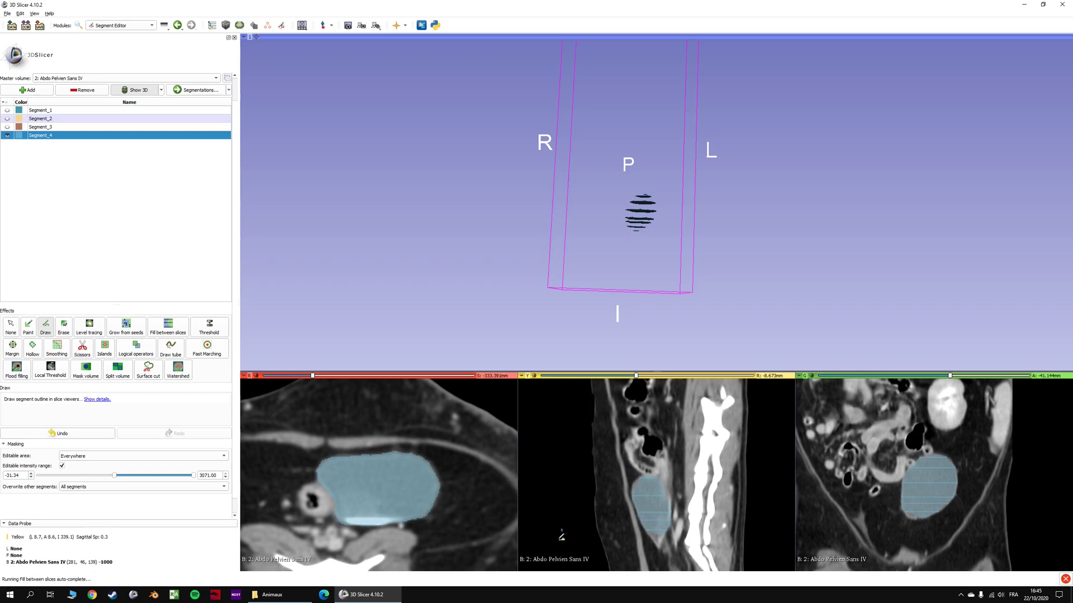
Draw a corrected contour around the bladder's lowest tip on an axial slice.
scroll(433, 507, "down", 13)
scroll(433, 507, "down", 6)
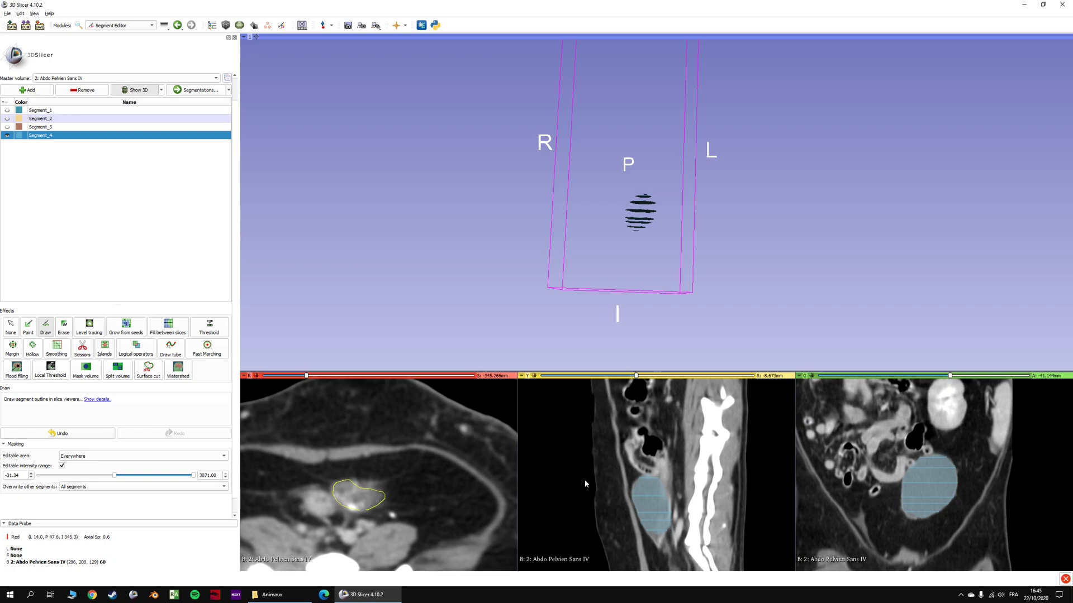
right_click(457, 488)
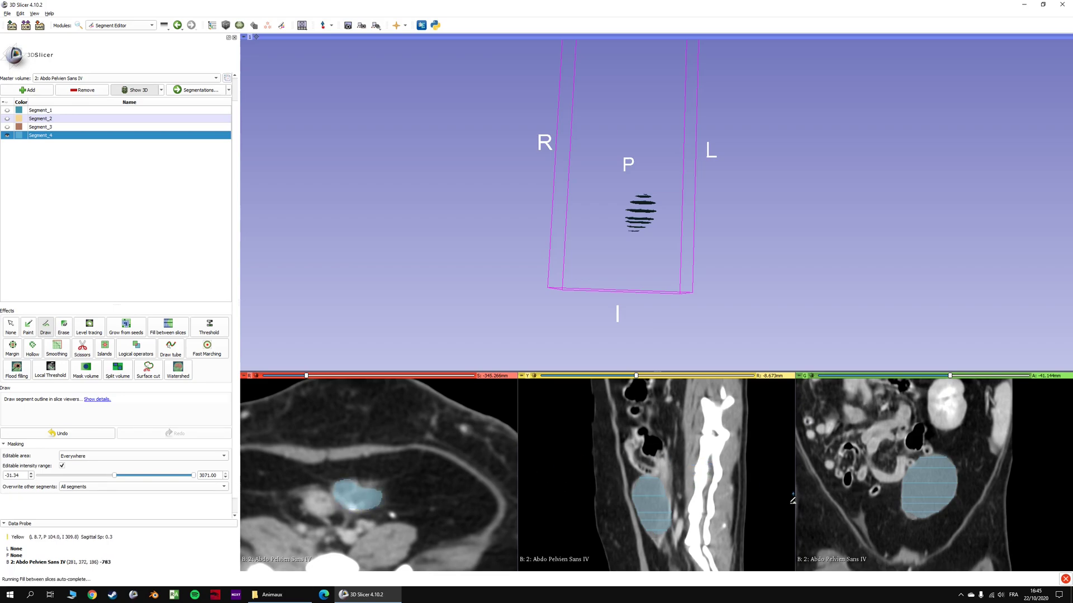
Check the drawn contours and apply Fill between slices to make Segment_4 a solid bladder.
scroll(913, 522, "down", 9)
key("shift")
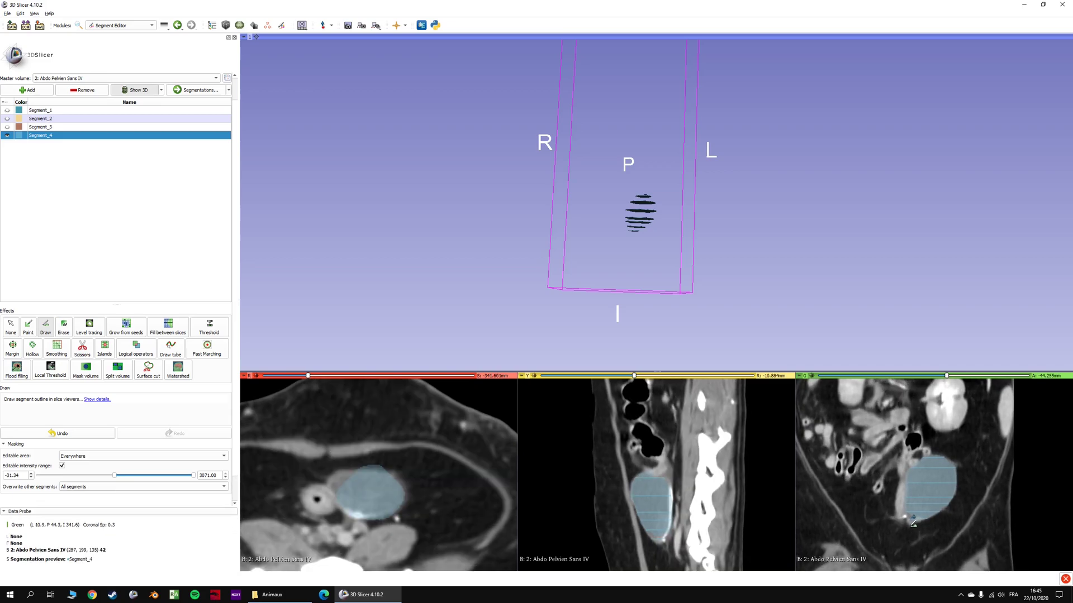
scroll(641, 298, "up", 3)
left_click_drag(641, 298, 659, 315)
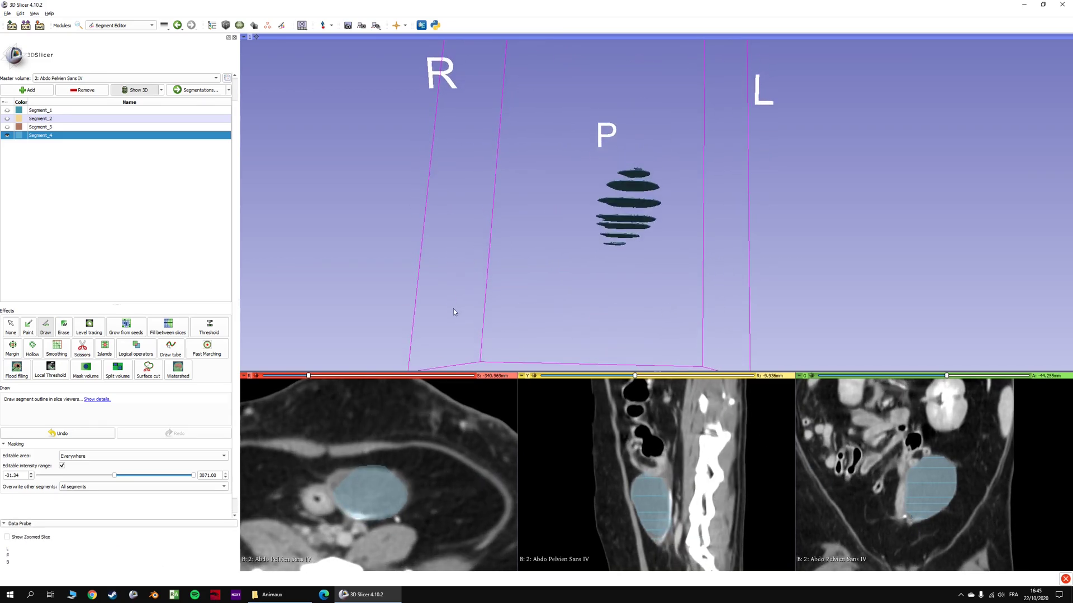
left_click(167, 327)
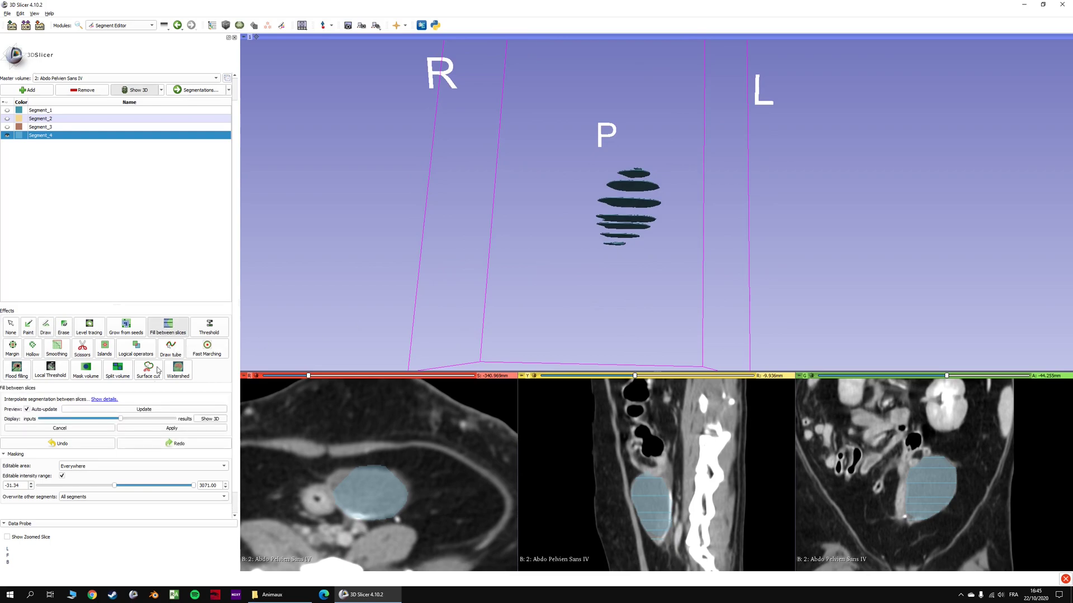
left_click(158, 429)
left_click_drag(553, 280, 424, 299)
scroll(429, 461, "up", 1)
scroll(429, 467, "up", 15)
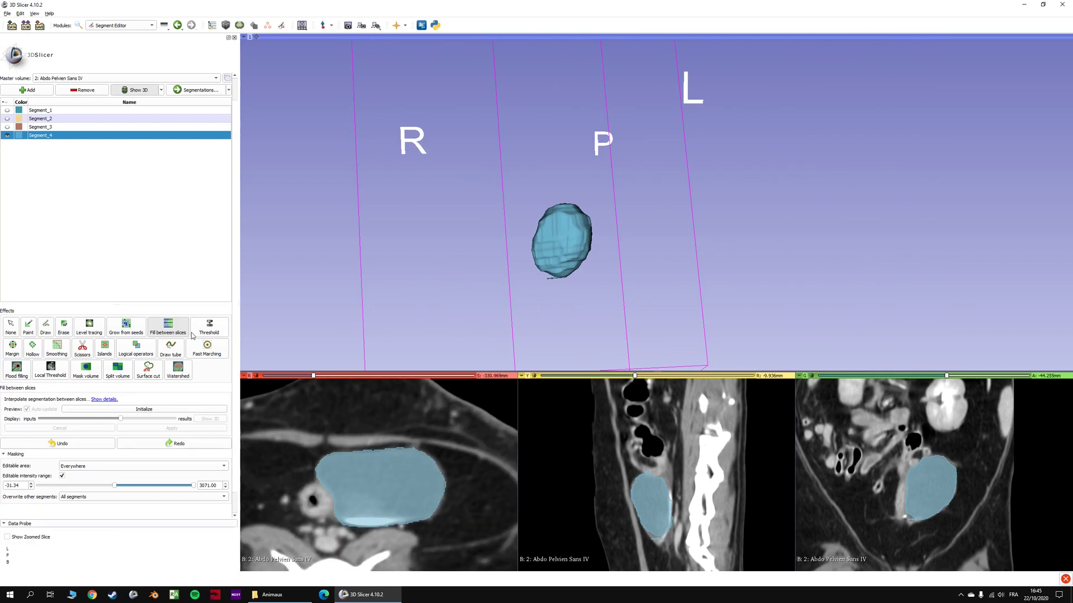
Try to grow Segment_4 by a 3 mm margin and undo the growth.
left_click(208, 327)
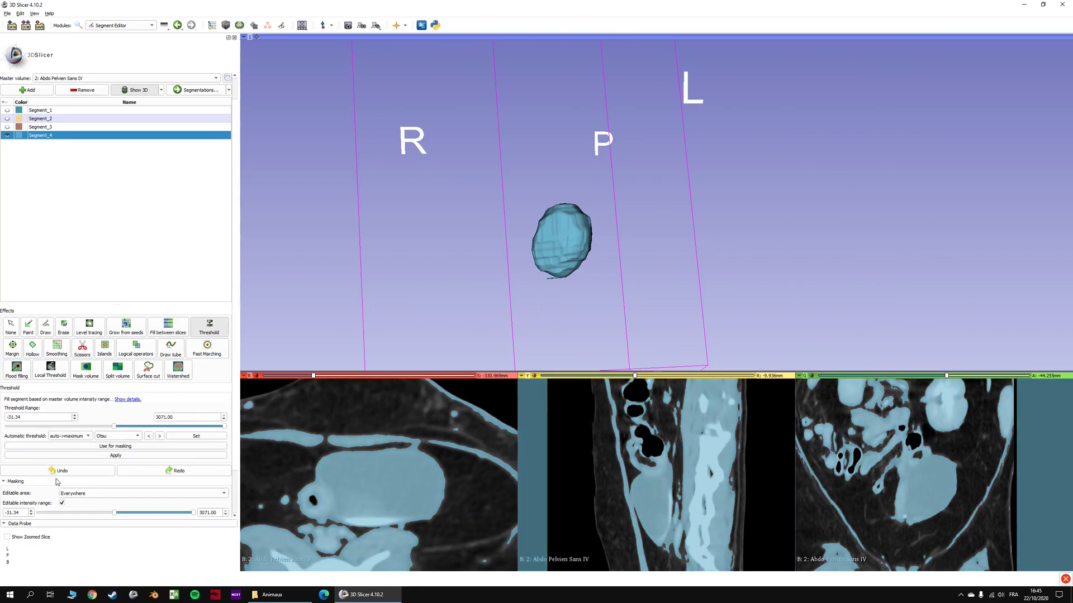
left_click(28, 327)
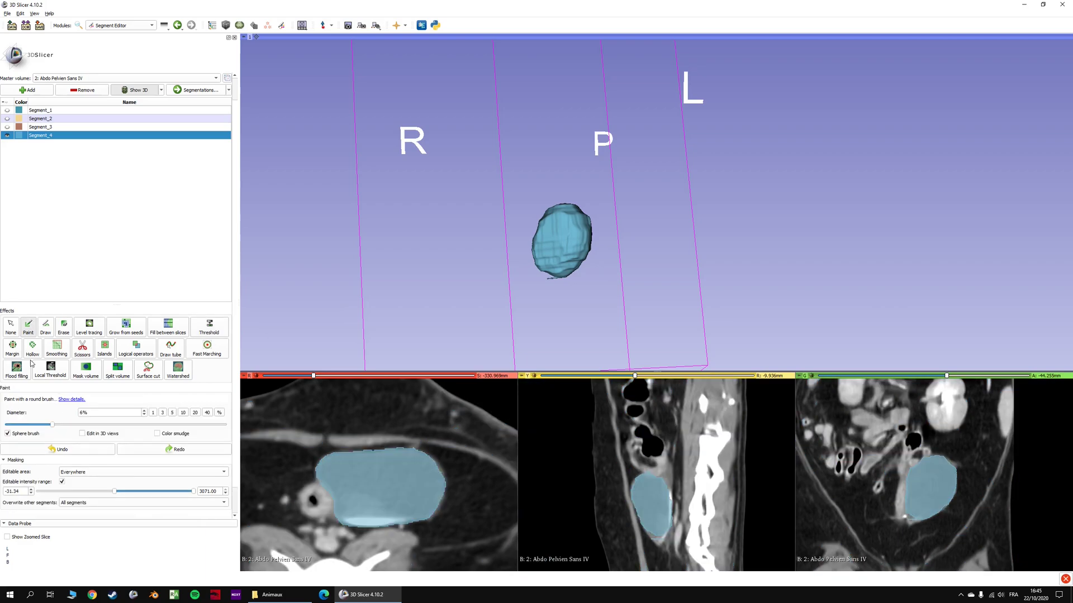
left_click(14, 347)
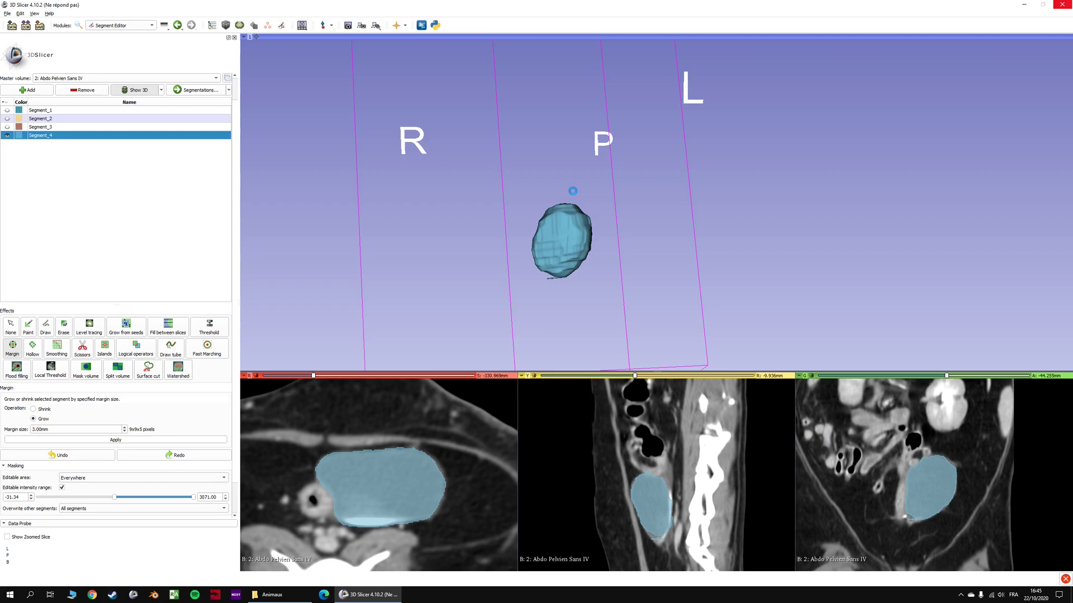
scroll(598, 238, "up", 2)
left_click_drag(608, 247, 558, 279)
scroll(437, 448, "up", 10)
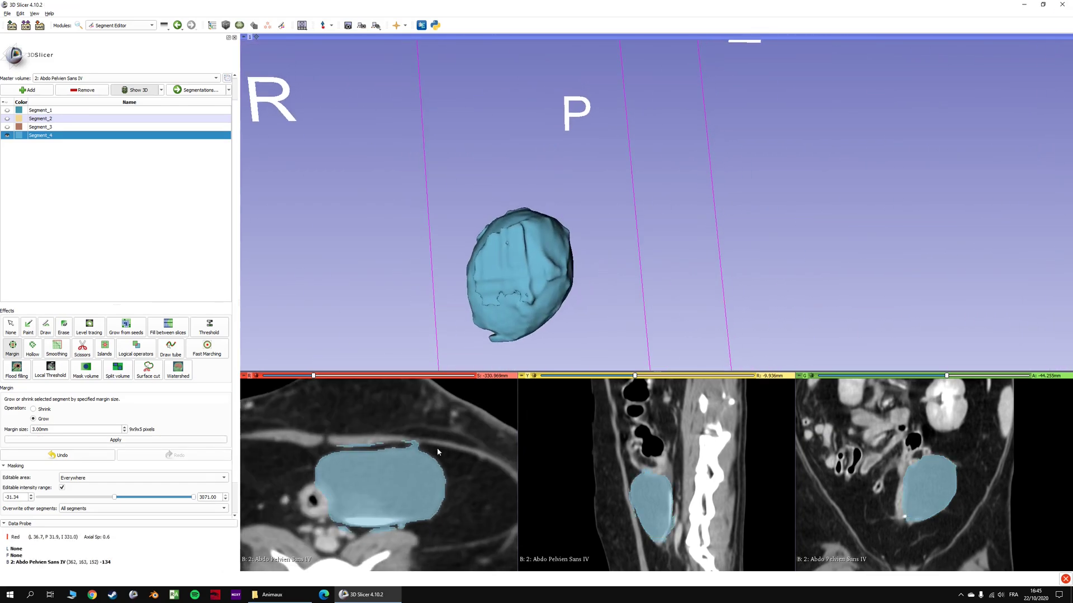
scroll(442, 455, "up", 4)
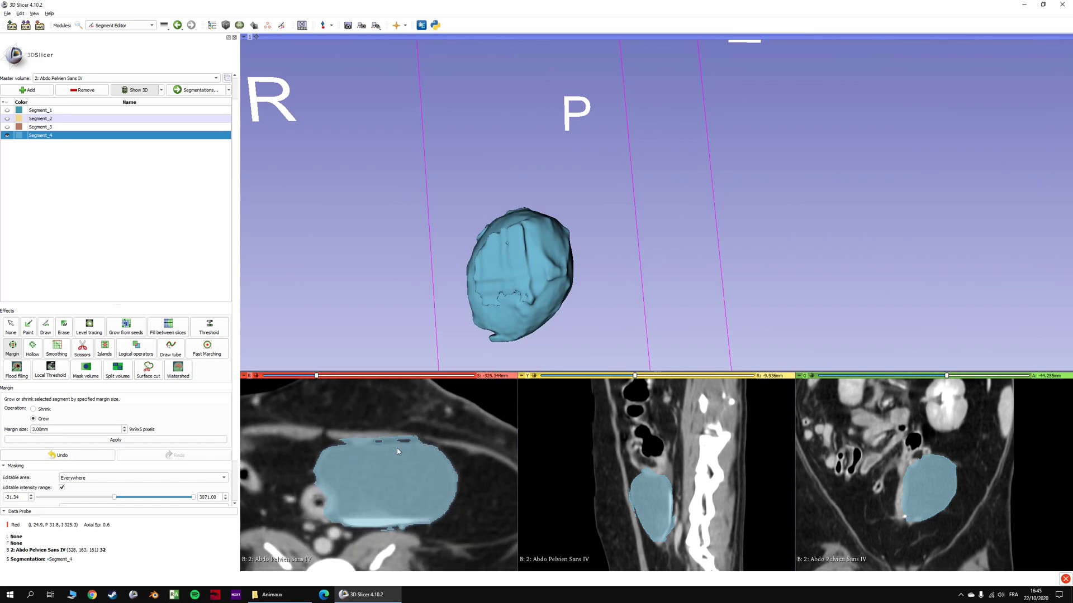
left_click(77, 457)
Grow Segment_4 by a 1 mm margin.
left_click(31, 430)
left_click(157, 440)
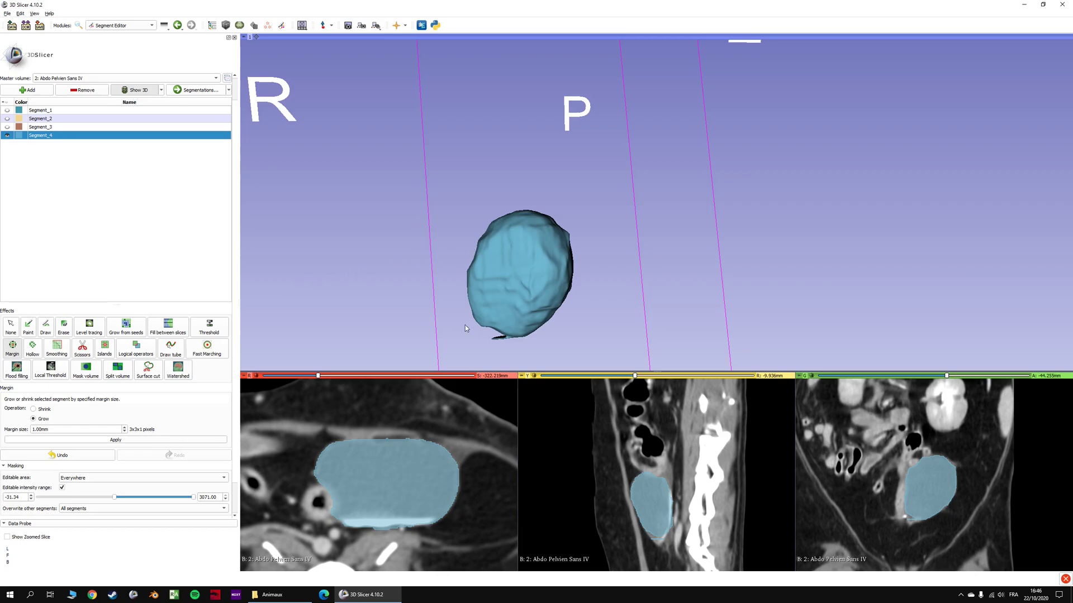
Cut away the stray sliver beneath the 3D bladder with free-form Scissors set to erase inside.
scroll(469, 316, "up", 1)
left_click_drag(475, 282, 550, 295)
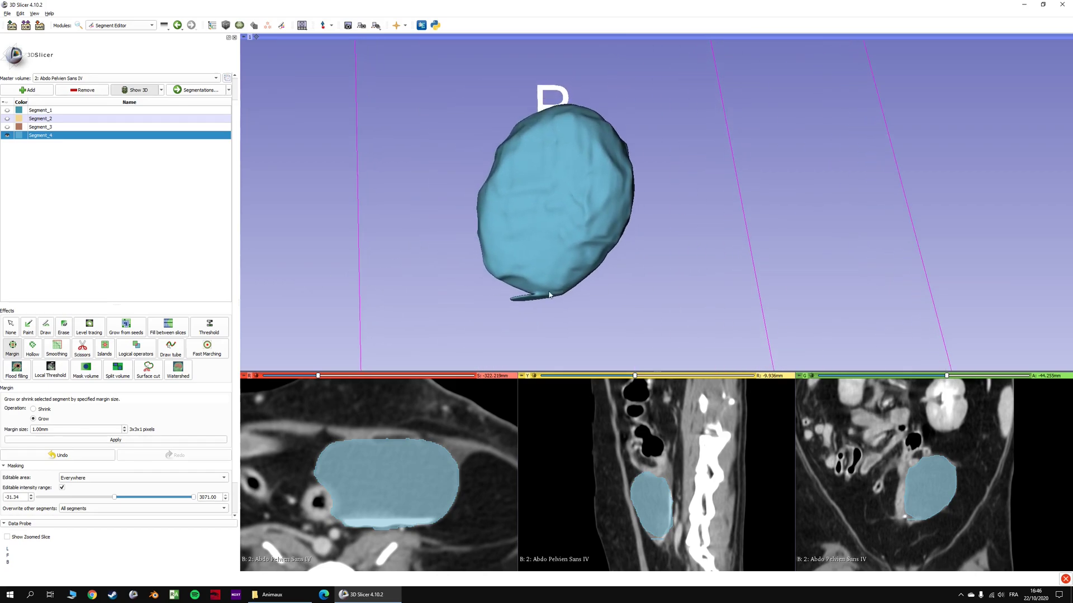
left_click(81, 348)
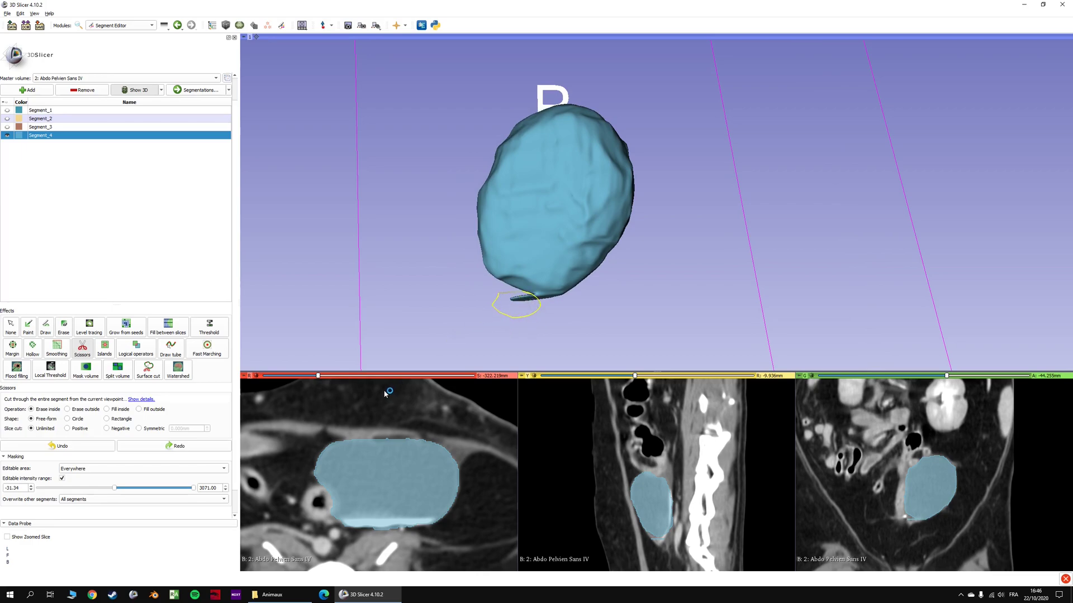
Rename Segment_4 as bladder and Segment_3 as kidneys.
double_click(45, 162)
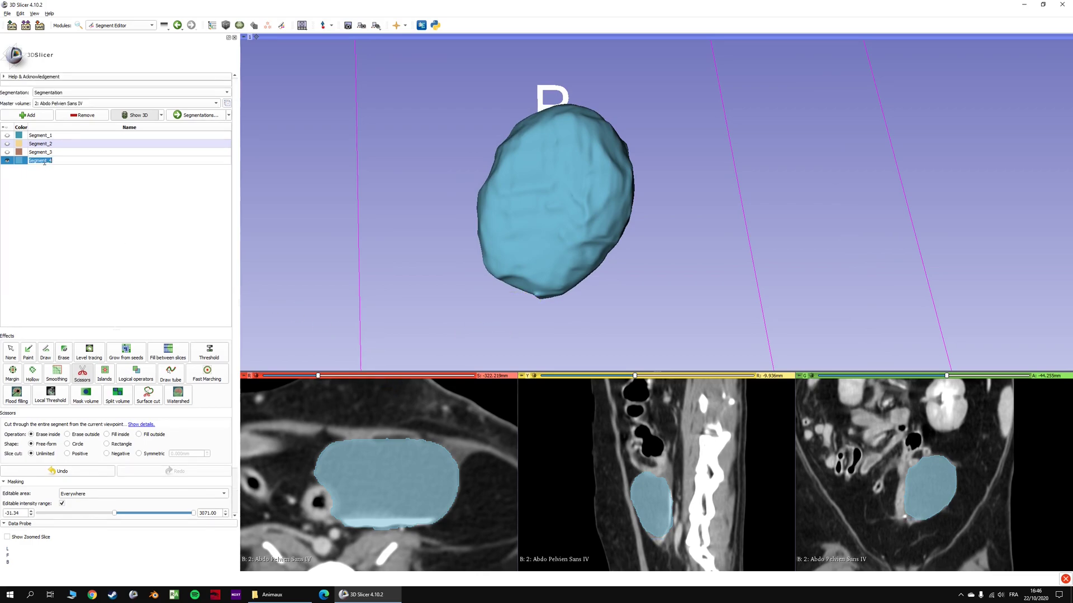
type("bladder")
key("Return")
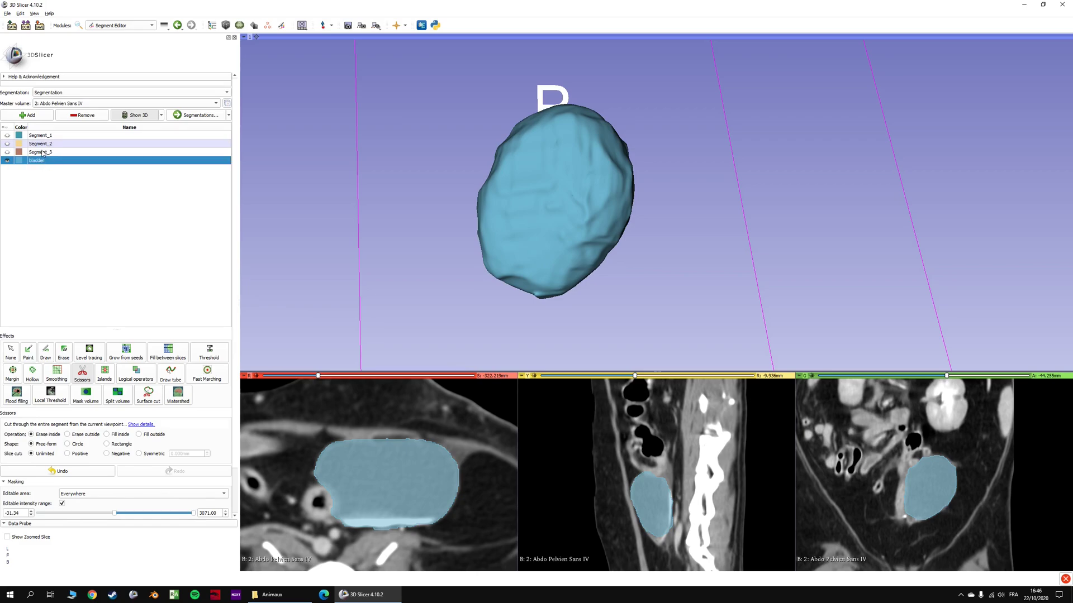
double_click(43, 152)
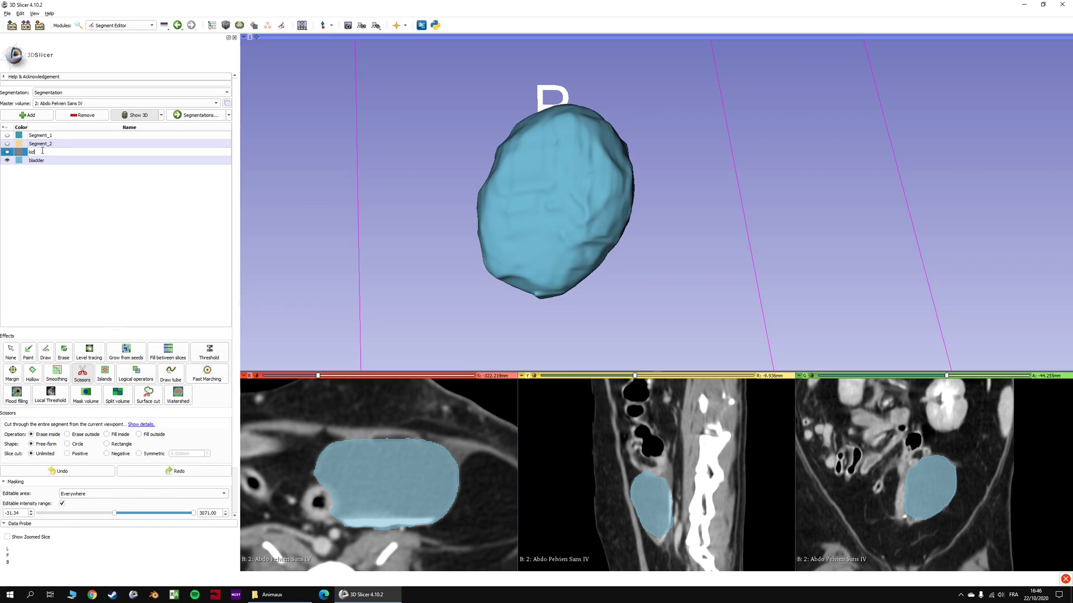
key("Return")
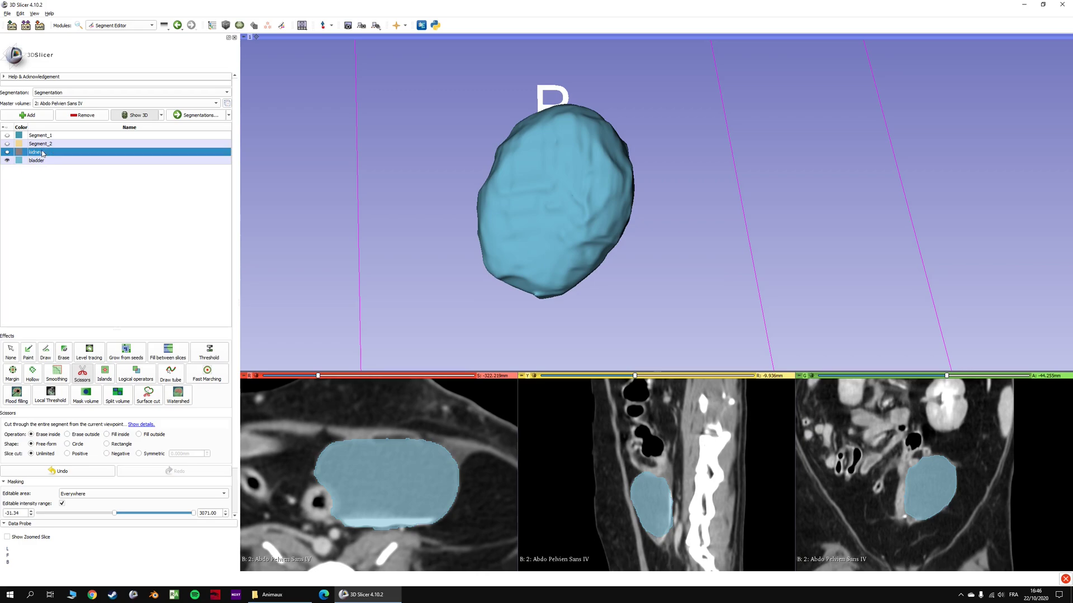
Show the kidneys, Segment_2 and Segment_1 together with the bladder in 3D and deactivate the Scissors effect.
left_click(6, 152)
left_click(7, 144)
left_click(7, 136)
scroll(300, 241, "down", 5)
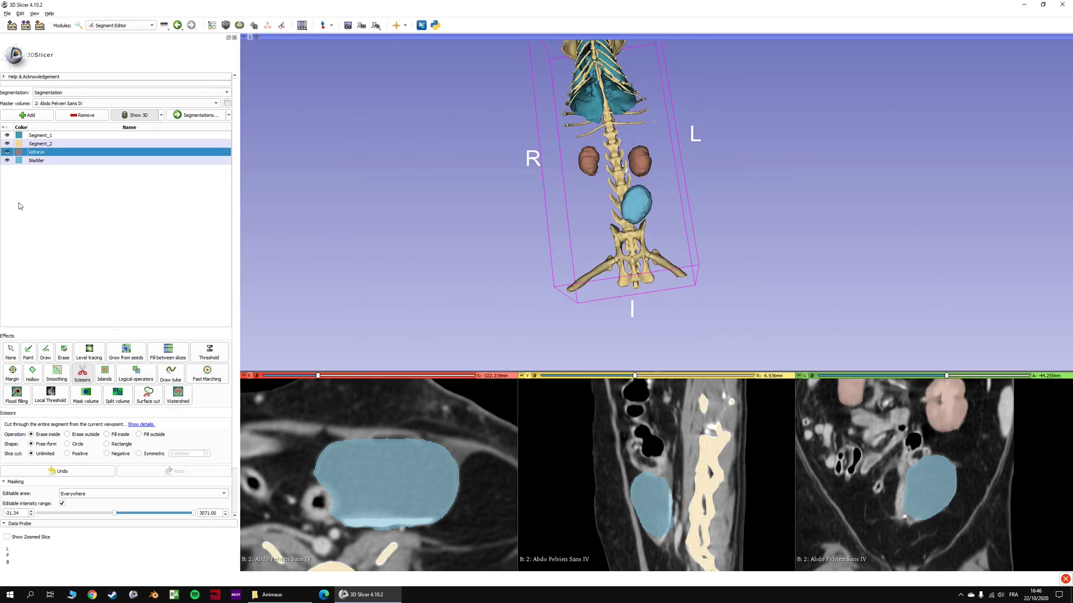
left_click(10, 350)
scroll(413, 199, "up", 6)
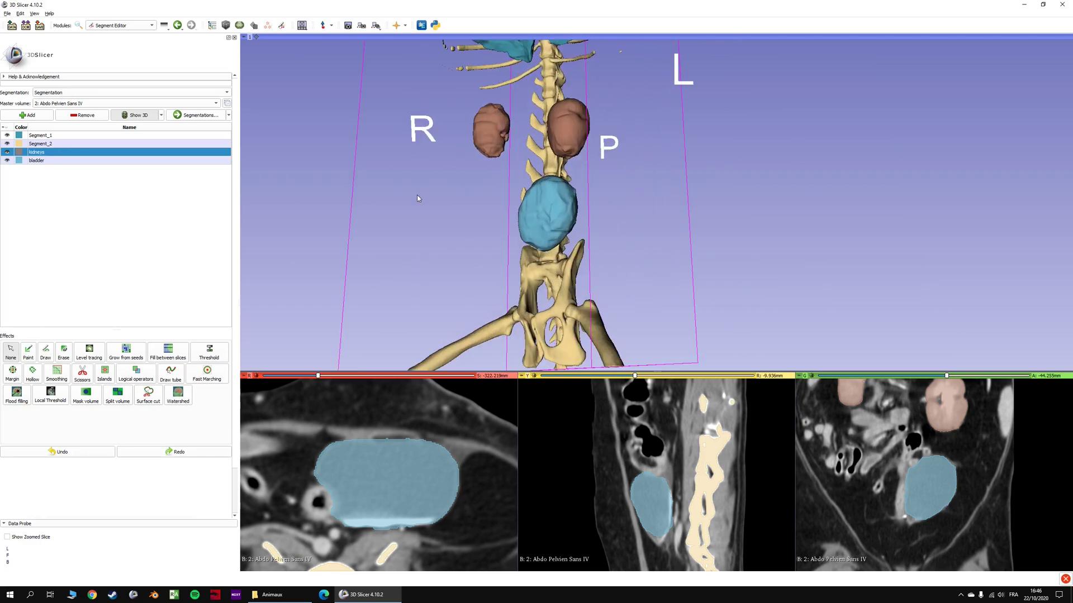
left_click_drag(411, 212, 496, 226)
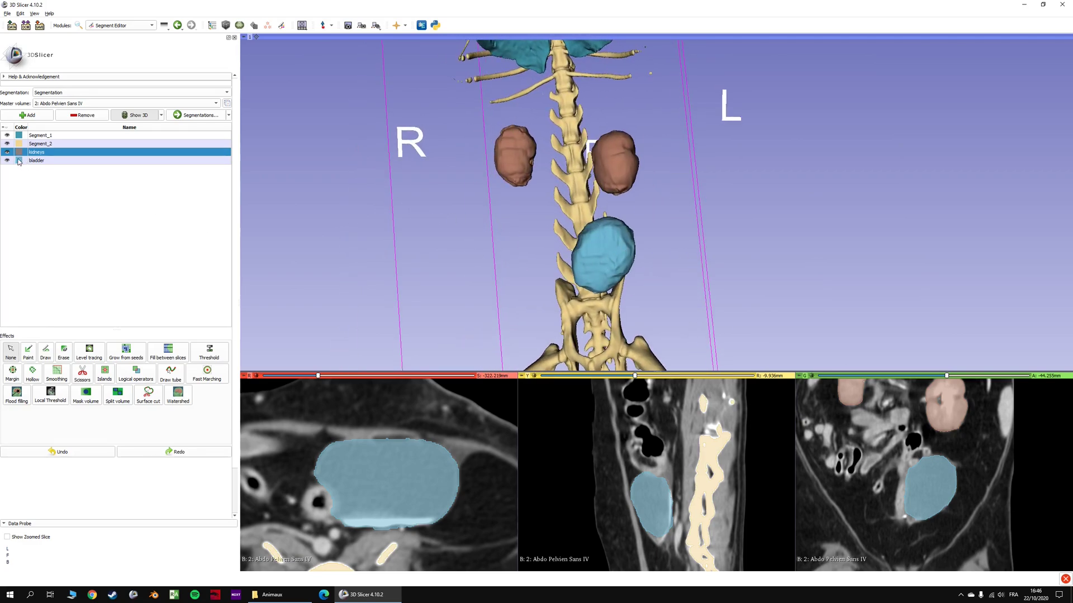
Change the bladder segment's colour to yellow.
double_click(19, 161)
left_click(553, 351)
left_click(615, 232)
left_click(621, 232)
left_click(622, 252)
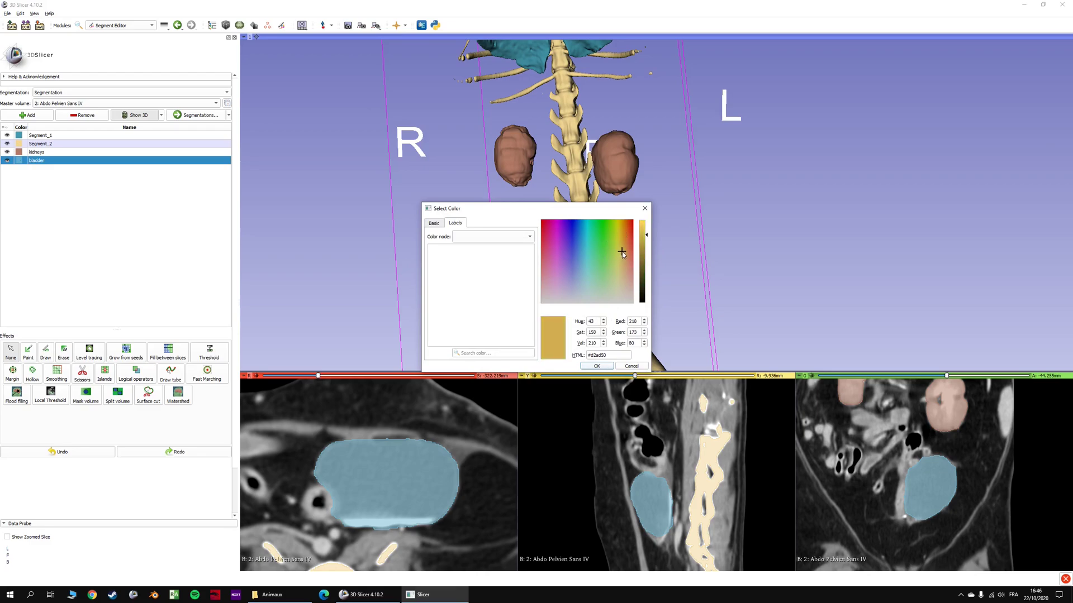
left_click(616, 244)
left_click(596, 368)
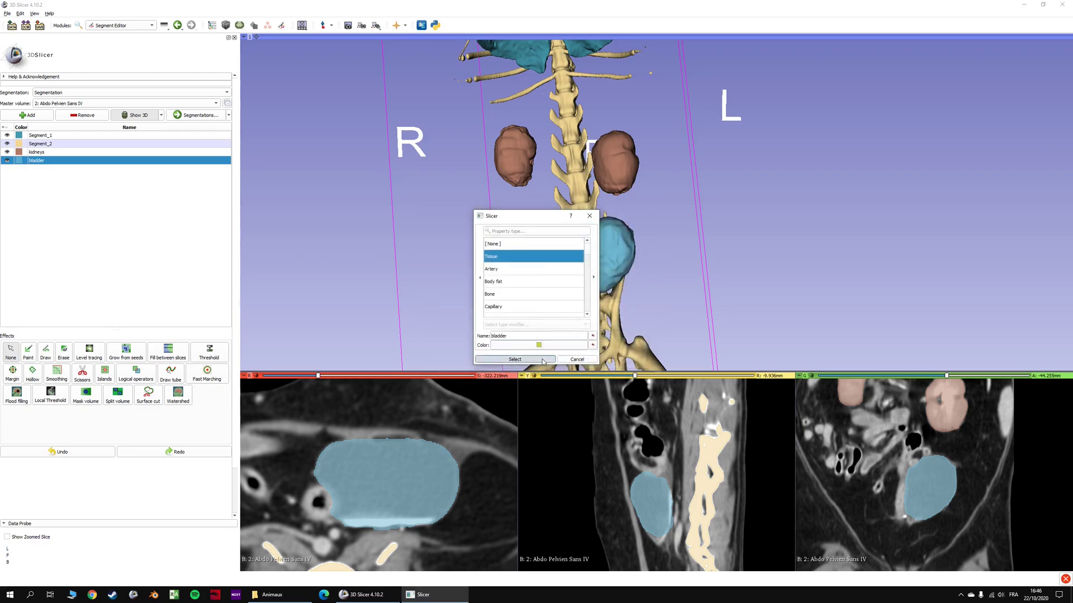
left_click(517, 361)
Examine the coloured organs in 3D and the full slices in the region between the kidneys and the bladder.
left_click_drag(362, 252, 395, 250)
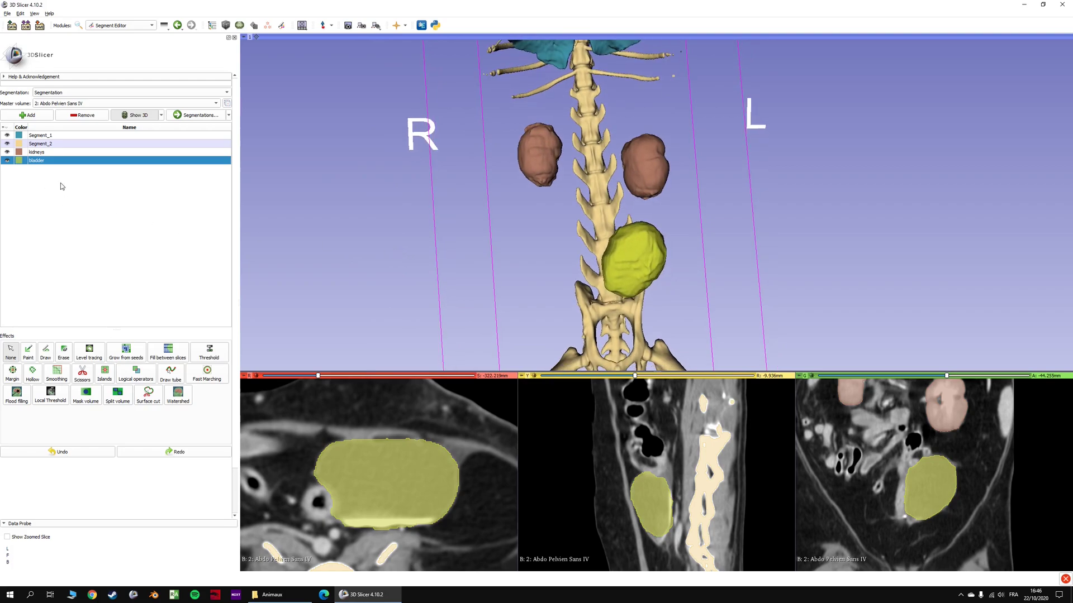
scroll(581, 191, "down", 3)
scroll(584, 192, "up", 2)
left_click_drag(557, 203, 587, 230)
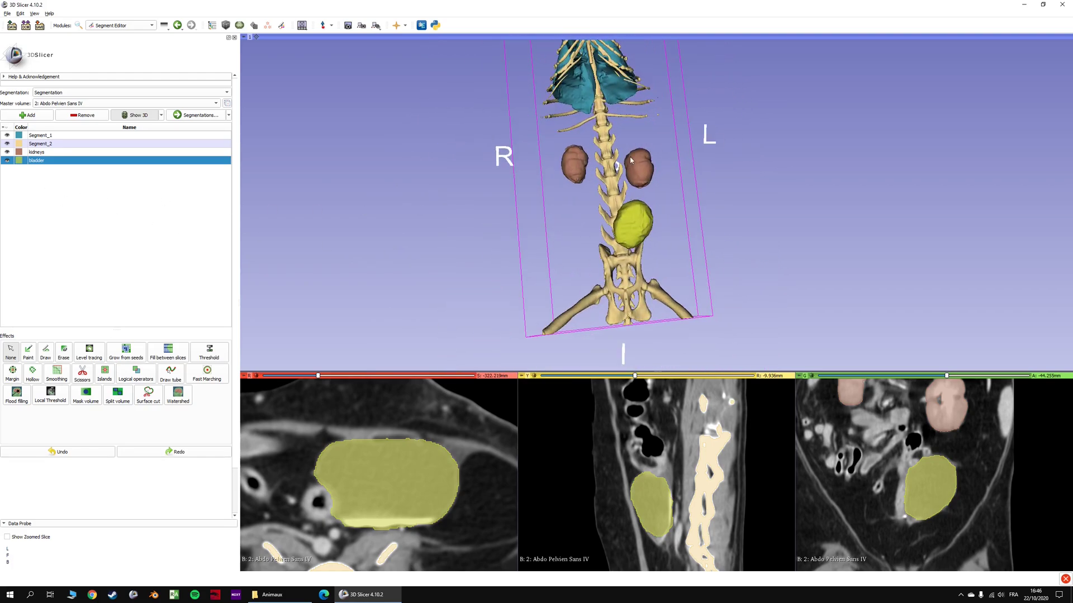
key("shift")
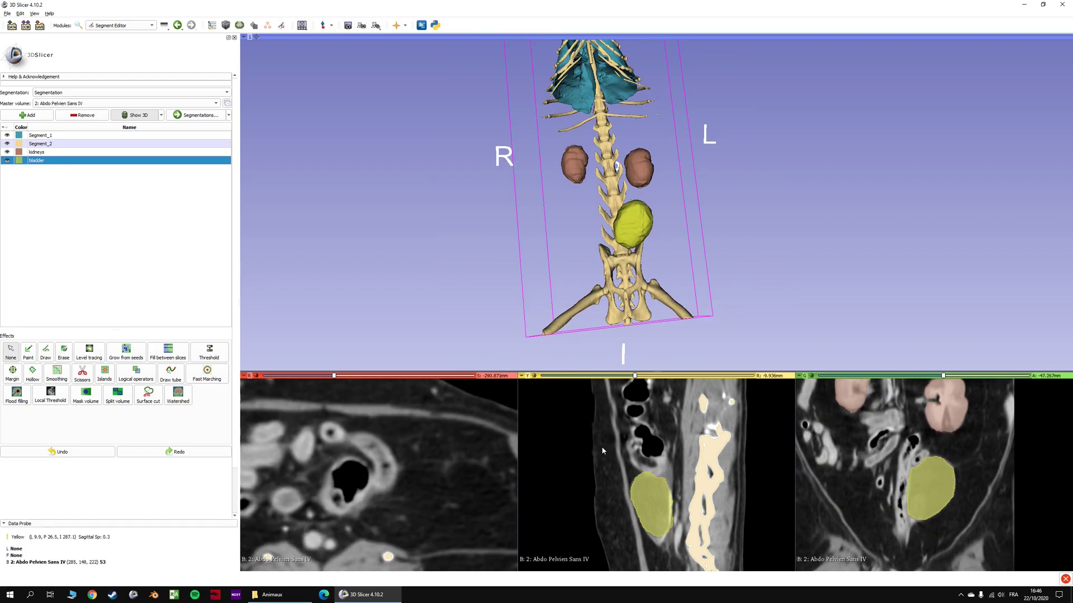
scroll(333, 492, "up", 5)
middle_click_drag(333, 491, 367, 462)
scroll(656, 475, "down", 2, "ctrl")
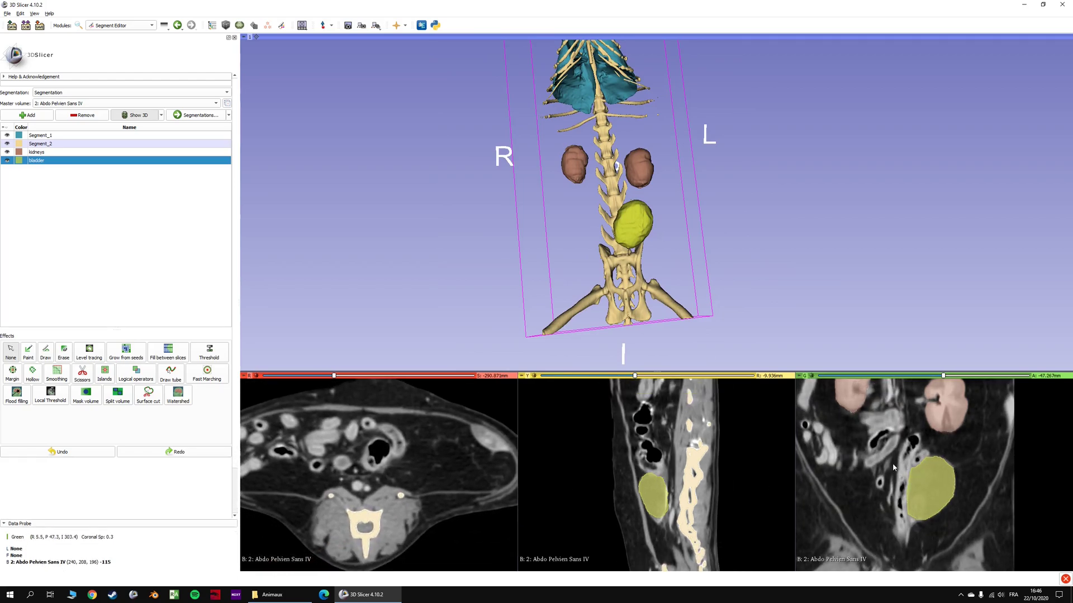
scroll(897, 464, "down", 3, "ctrl")
Add a new segment and name it uretera.
left_click(34, 115)
double_click(38, 170)
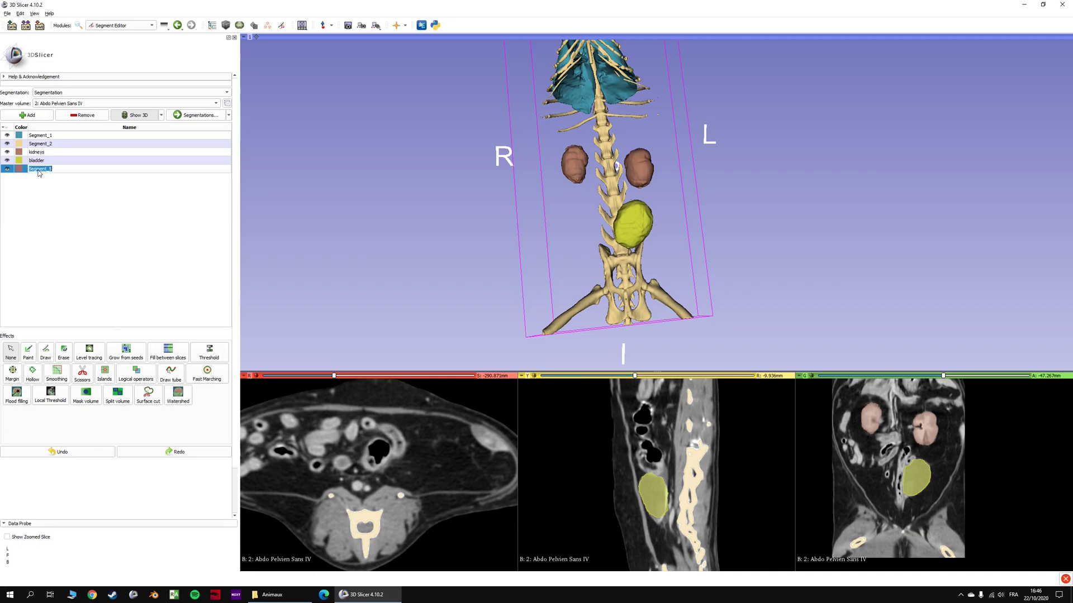
type("uretera")
key("Return")
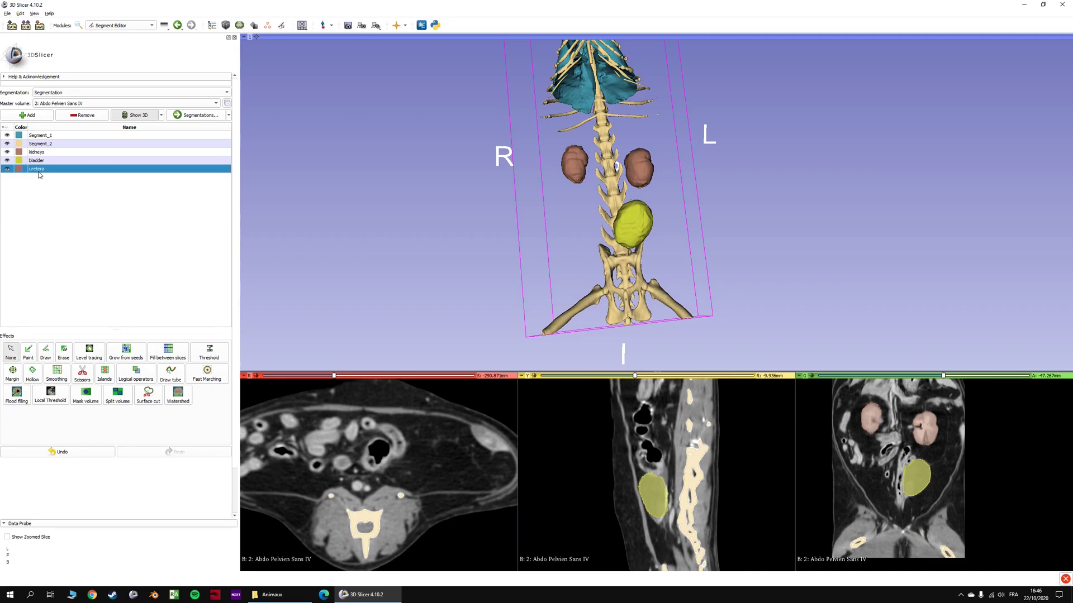
Set a Threshold range of 17.41 to 3071 for the uretera segment and use it as the intensity mask.
key("shift")
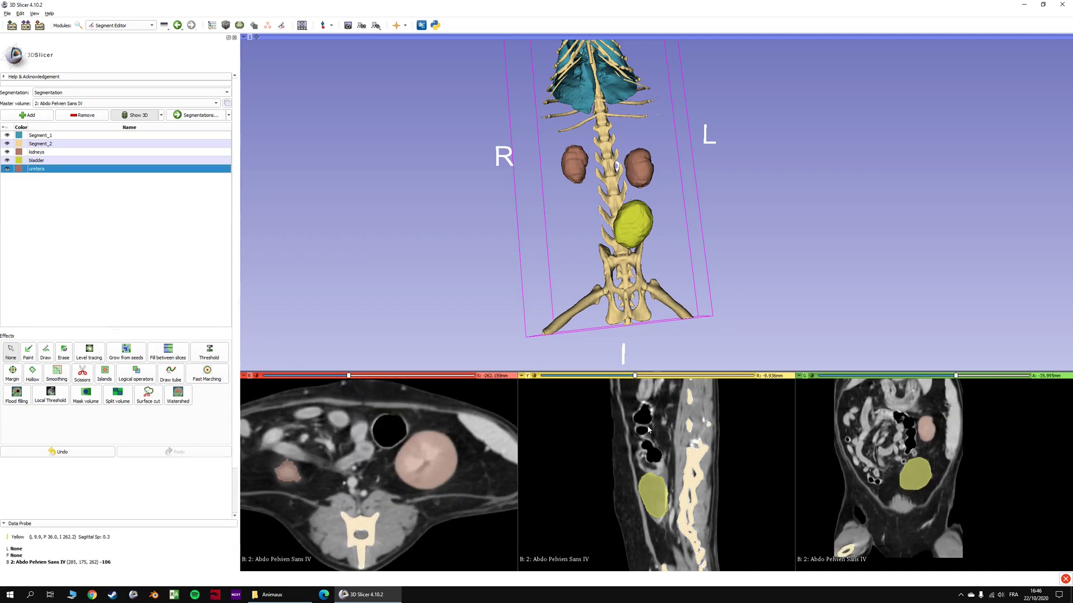
scroll(342, 490, "down", 9)
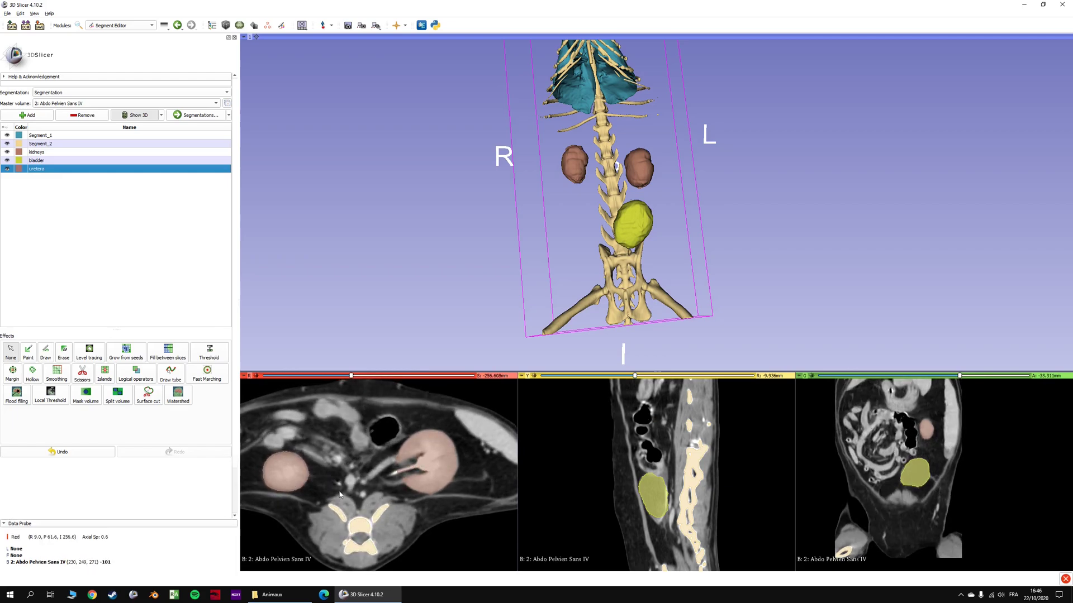
scroll(342, 490, "down", 10)
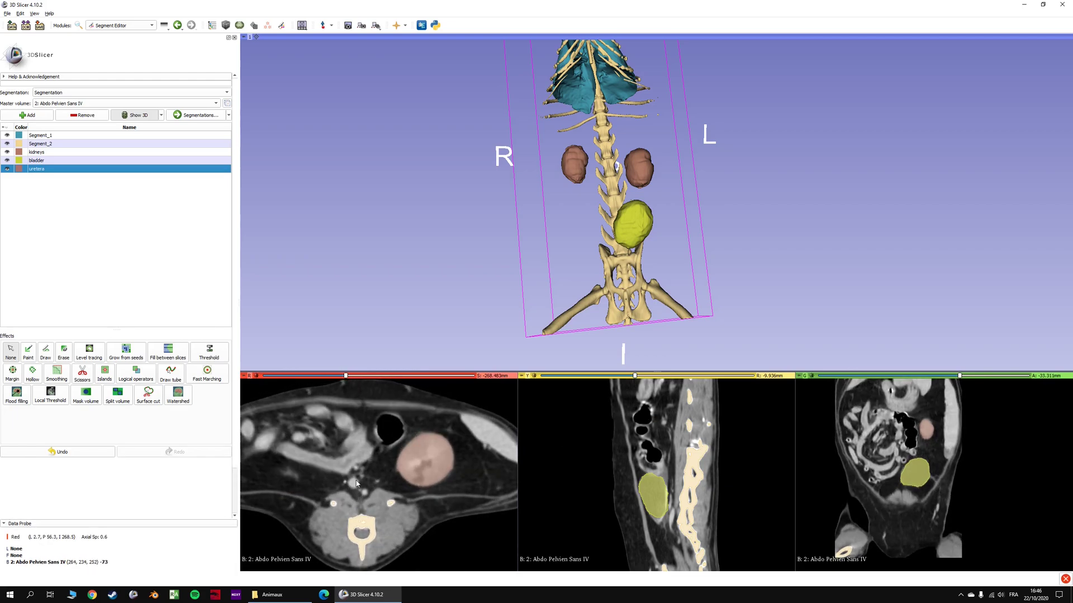
scroll(350, 481, "up", 10)
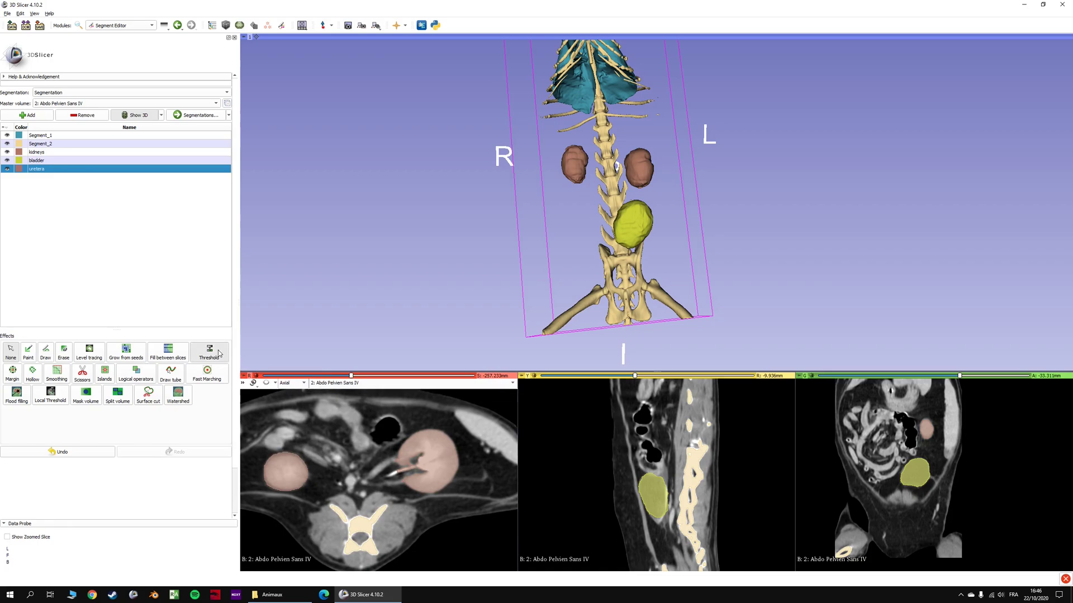
left_click(209, 352)
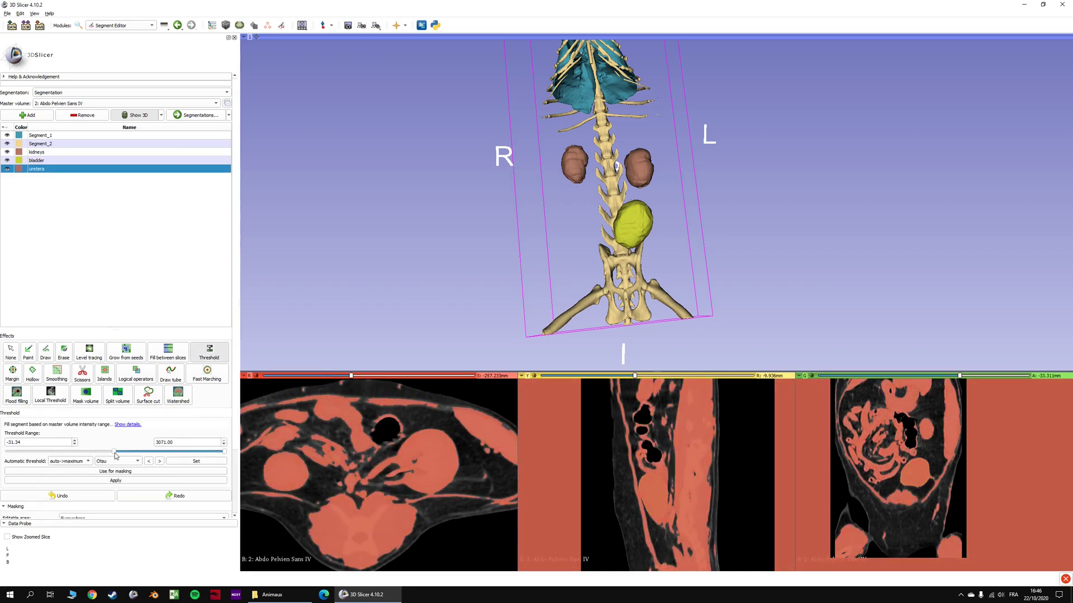
left_click_drag(114, 452, 118, 451)
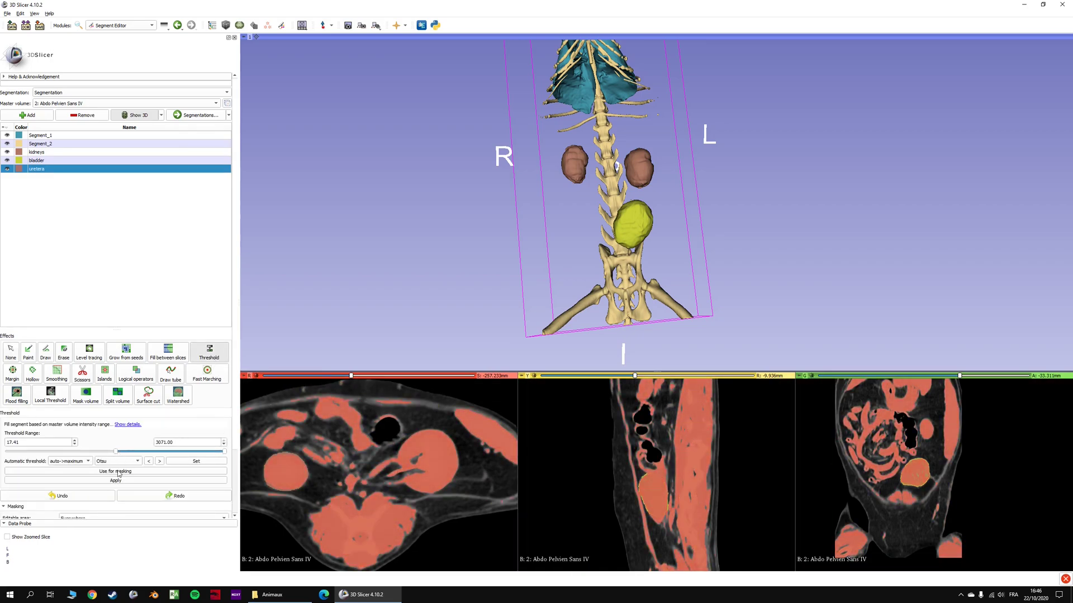
left_click(115, 471)
Enlarge the slice views and trace in the axial slices where the ureter leaves the right kidney.
key("shift")
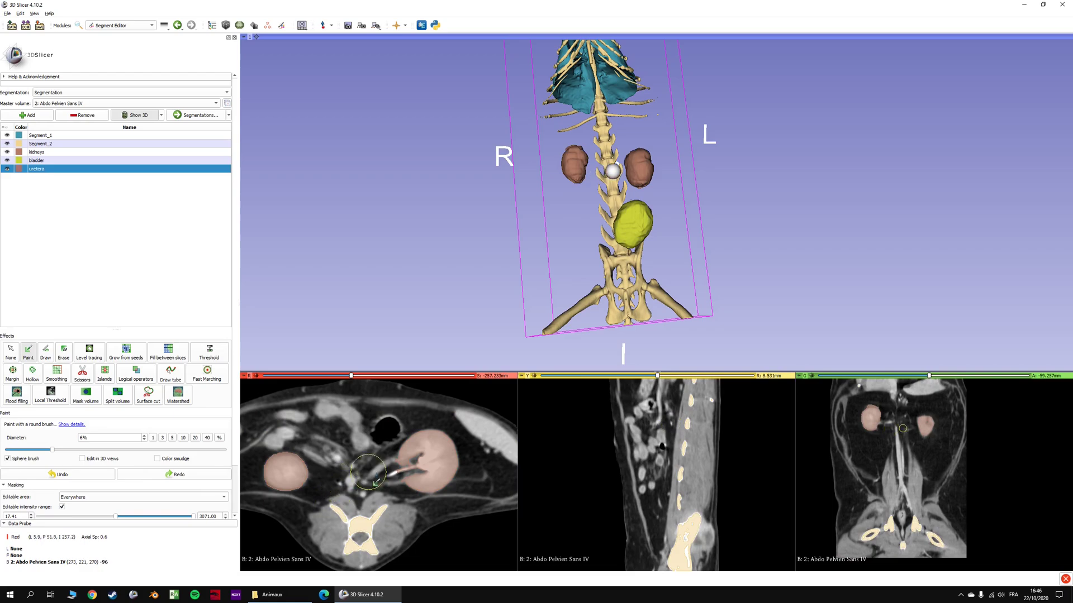
scroll(339, 487, "up", 3, "ctrl")
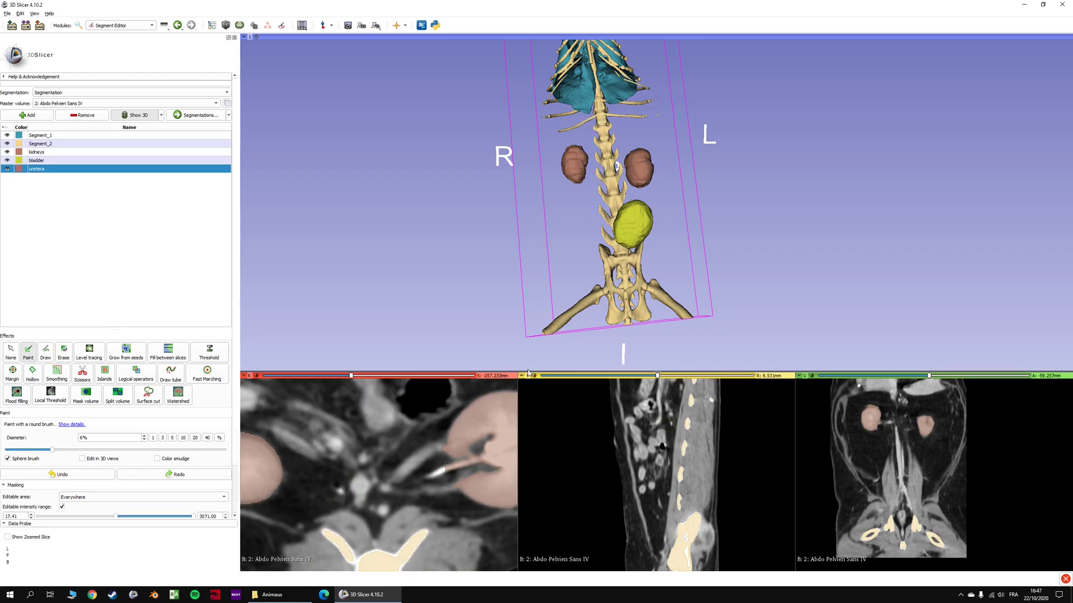
left_click_drag(526, 371, 481, 220)
key("shift")
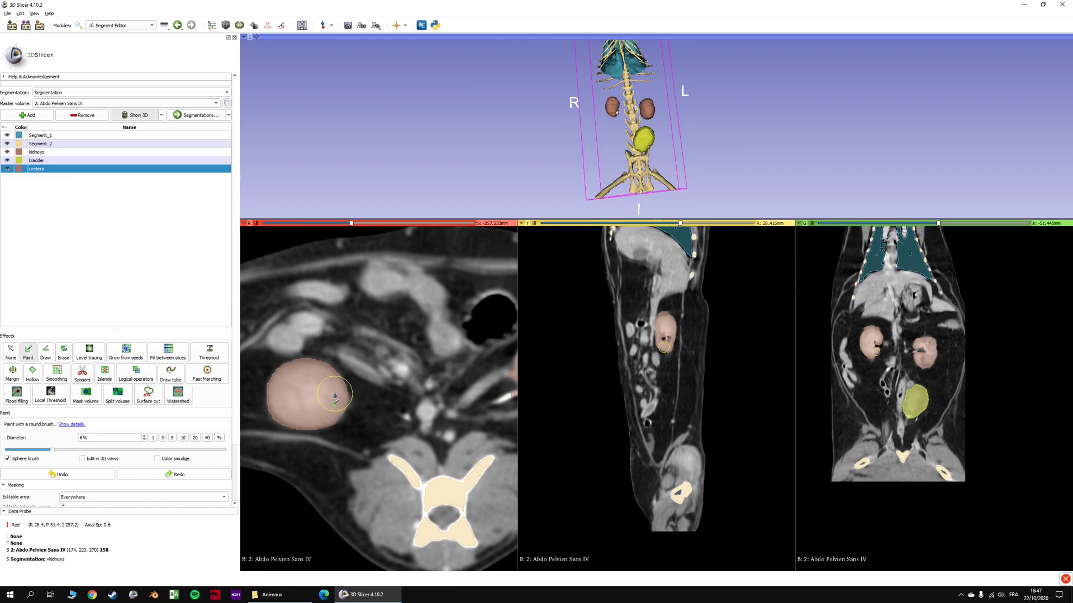
key("shift")
scroll(381, 463, "up", 4)
scroll(381, 462, "down", 8)
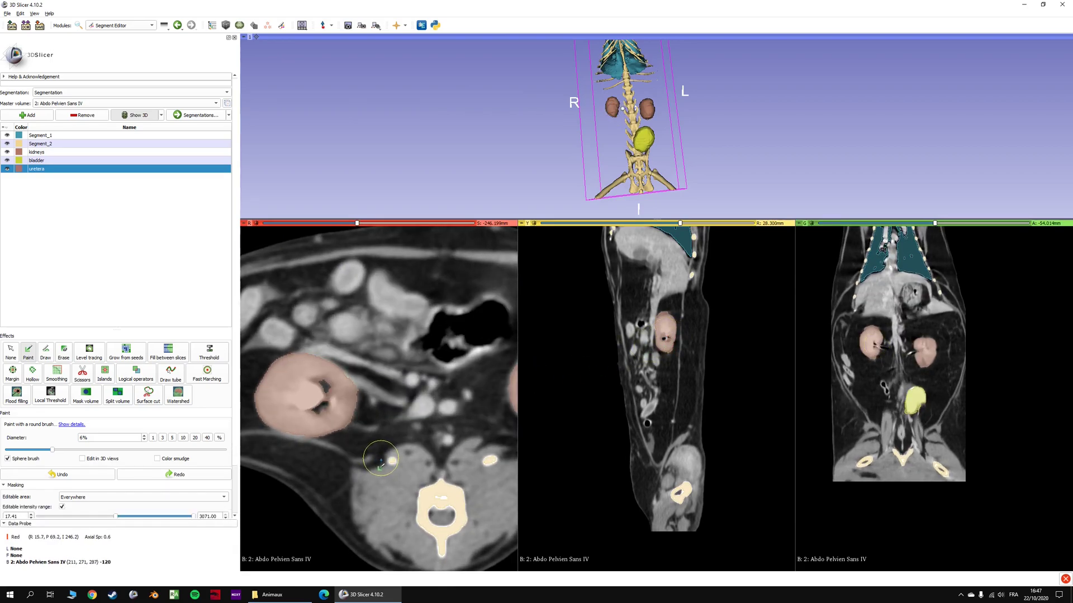
scroll(363, 434, "up", 3)
Paint the ureter's course out of the right kidney in the axial slices with a 2% sphere brush.
scroll(350, 410, "down", 5, "shift")
scroll(350, 410, "down", 2)
left_click_drag(350, 409, 386, 421)
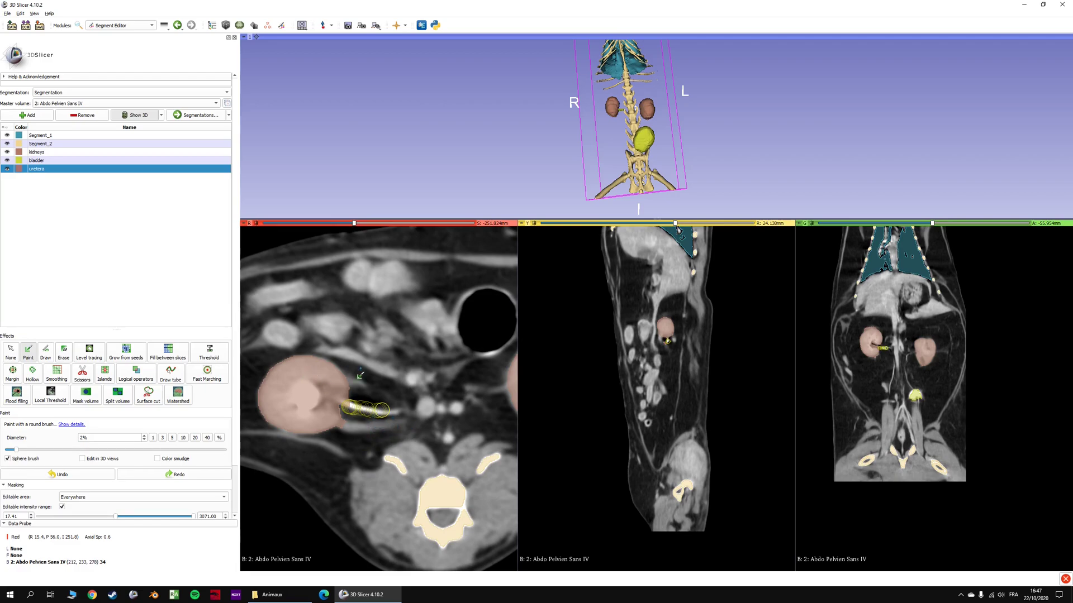
left_click_drag(393, 417, 394, 413)
scroll(374, 414, "down", 3)
scroll(374, 414, "up", 1)
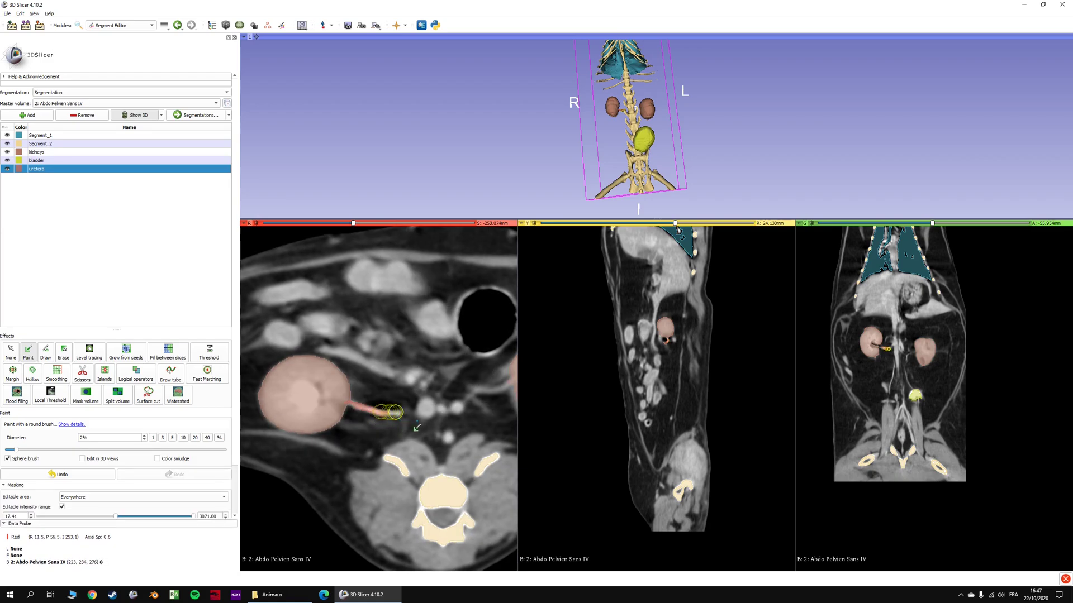
scroll(400, 414, "down", 3)
Paint the short stretch where the right ureter turns downward, working in the magnified sagittal slices.
key("shift")
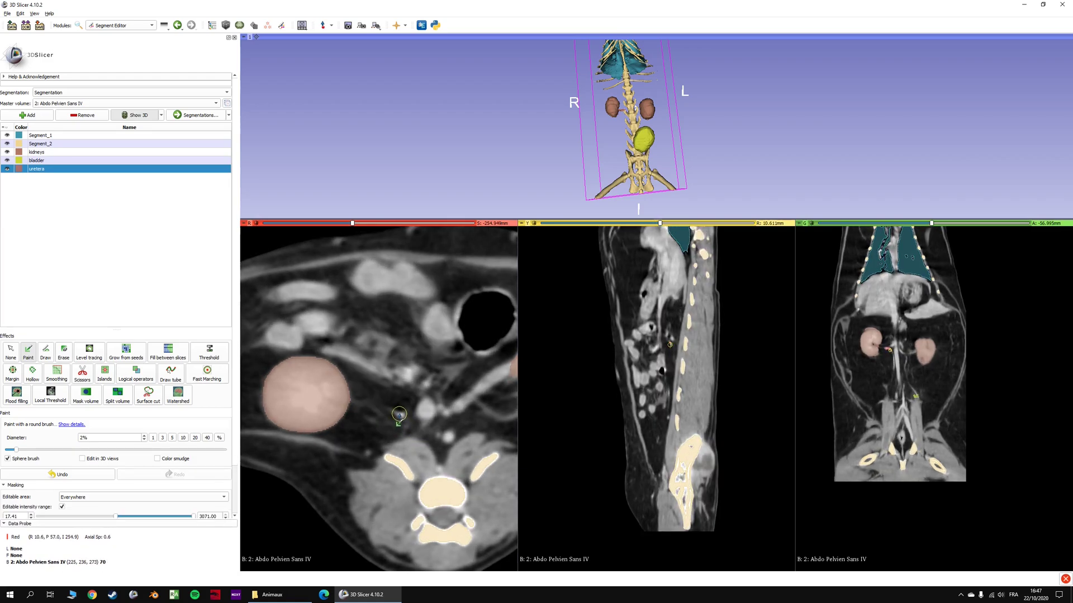
scroll(669, 340, "up", 5, "ctrl")
key("shift")
scroll(677, 378, "down", 5)
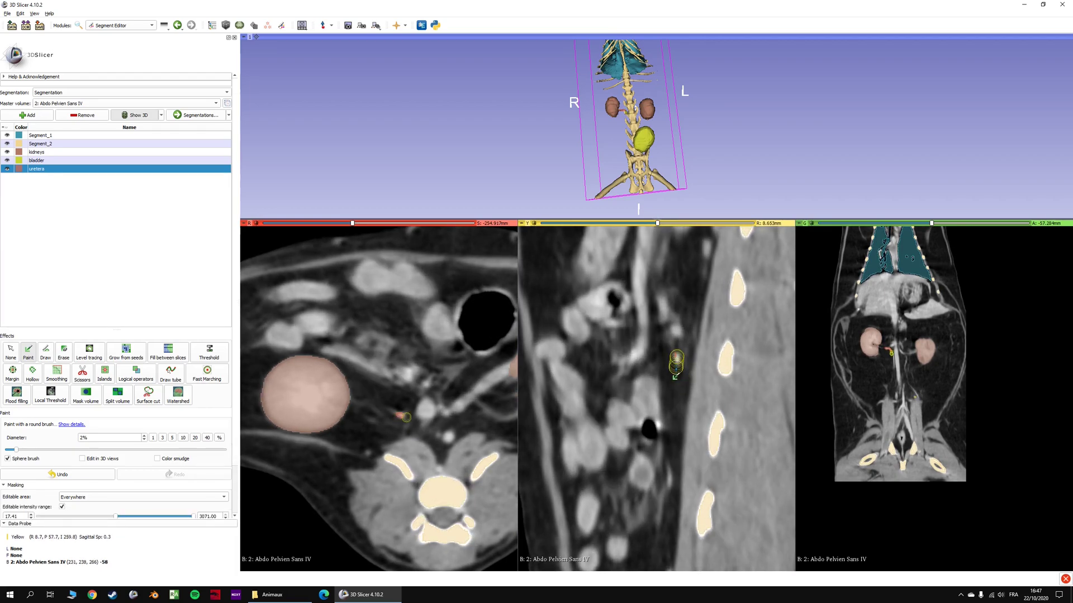
scroll(673, 393, "down", 5)
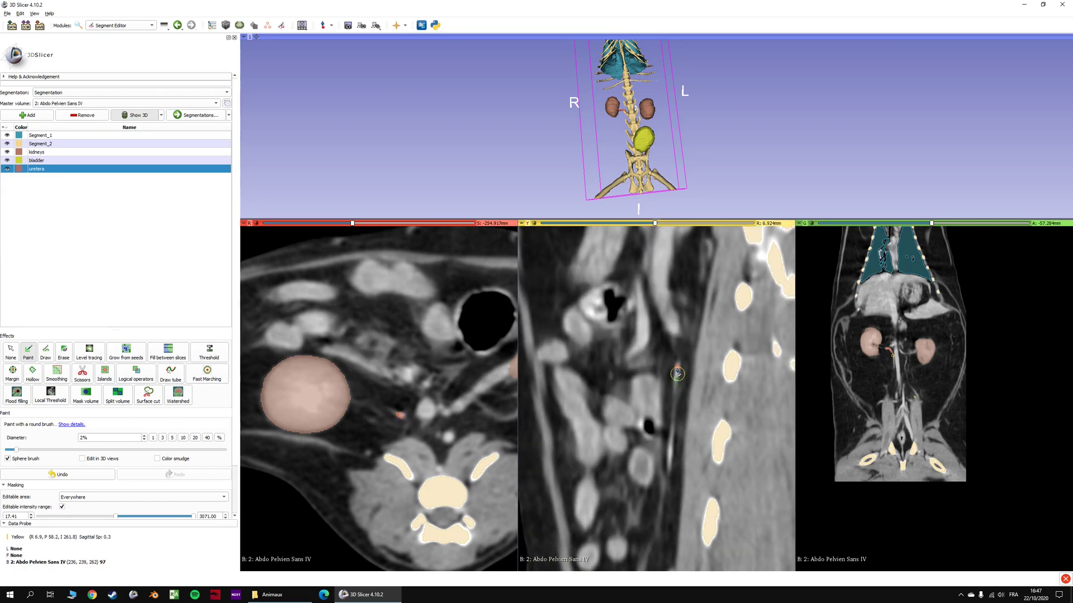
Paint the long descending stretch of the right ureter beside the spine in the sagittal slices.
key("shift")
left_click_drag(677, 366, 676, 378)
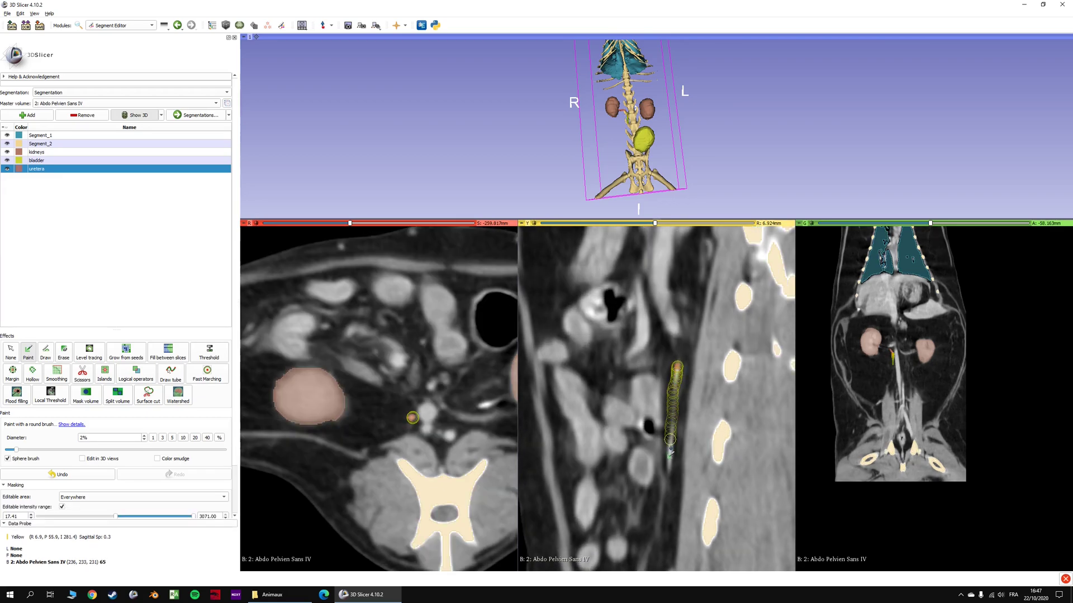
left_click_drag(669, 469, 670, 469)
scroll(675, 462, "down", 2)
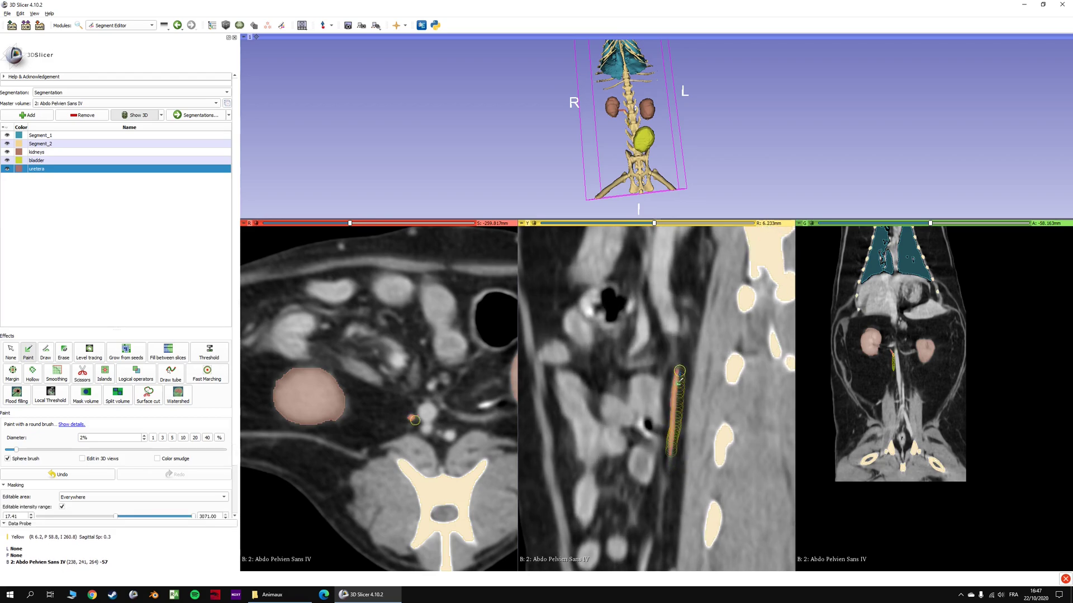
Paint the next descending stretch of the right ureter in the magnified coronal slices with a 1% sphere brush.
scroll(677, 462, "down", 3)
scroll(677, 460, "up", 13)
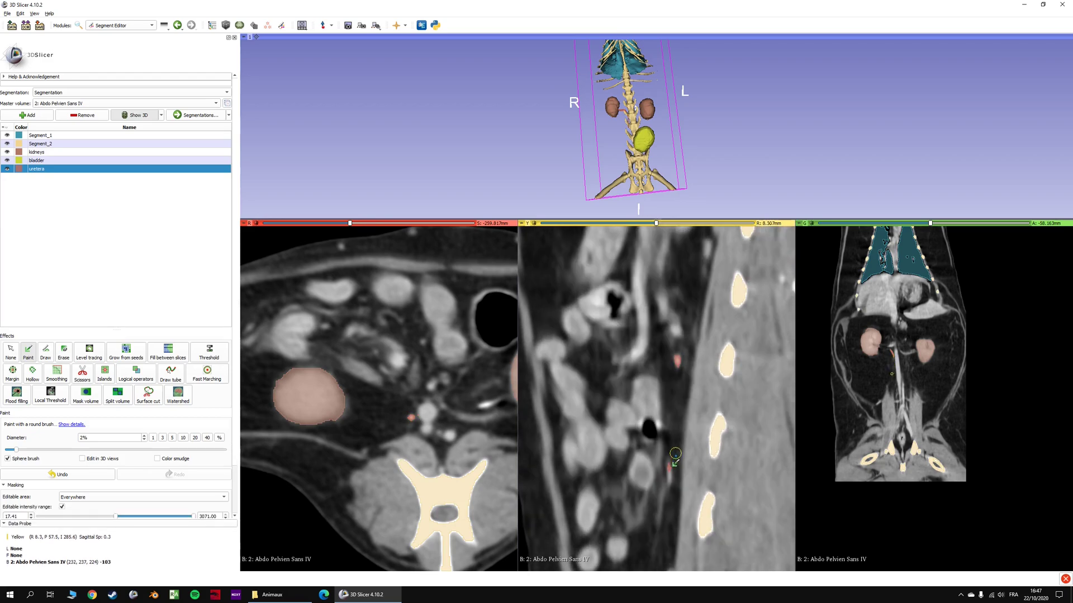
scroll(675, 453, "down", 11)
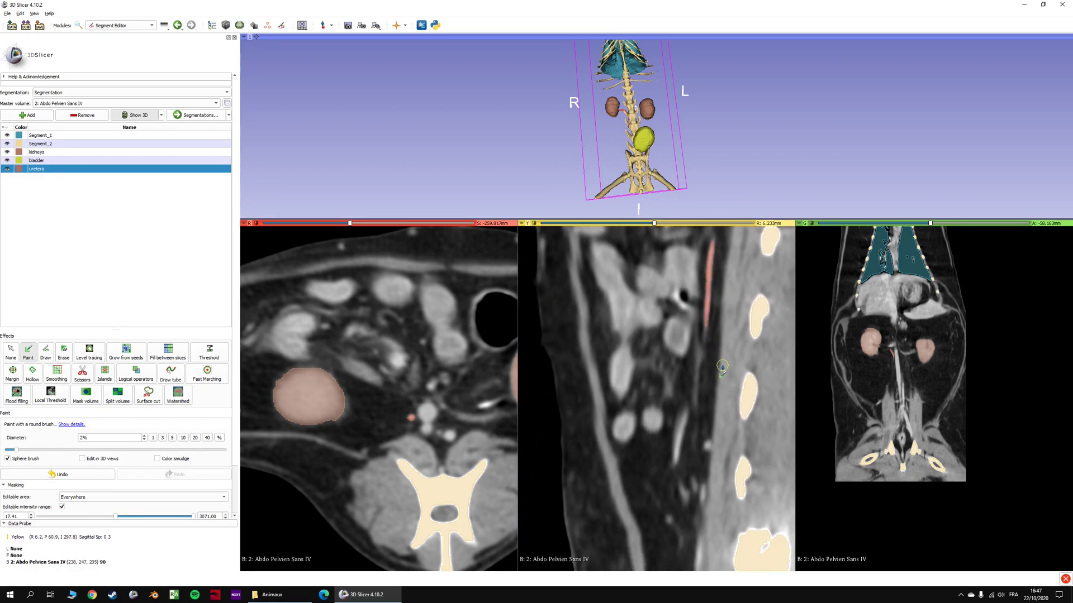
scroll(720, 365, "up", 7)
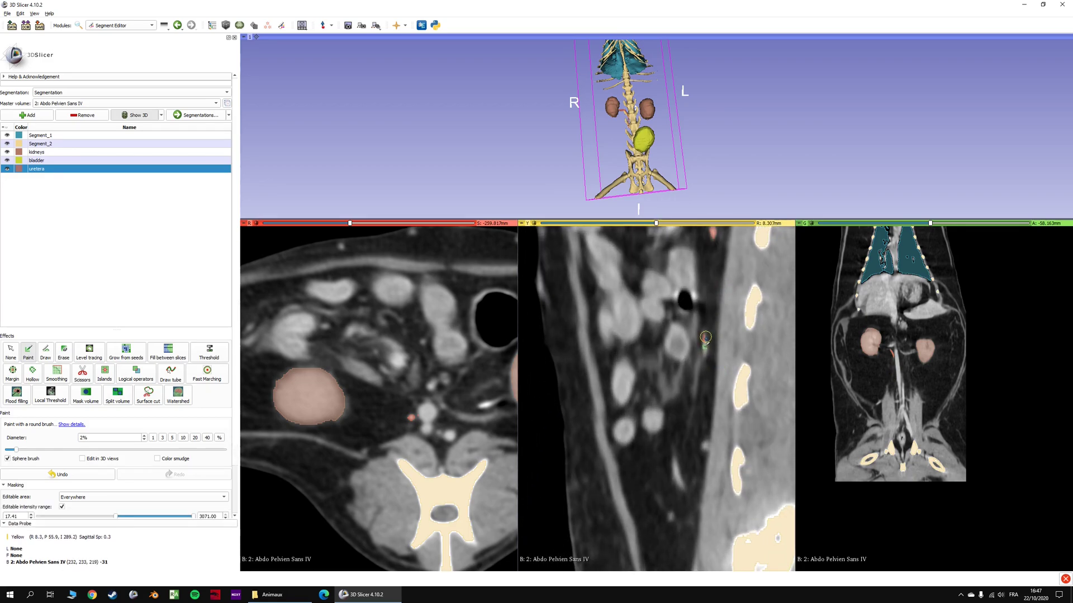
scroll(713, 399, "up", 4)
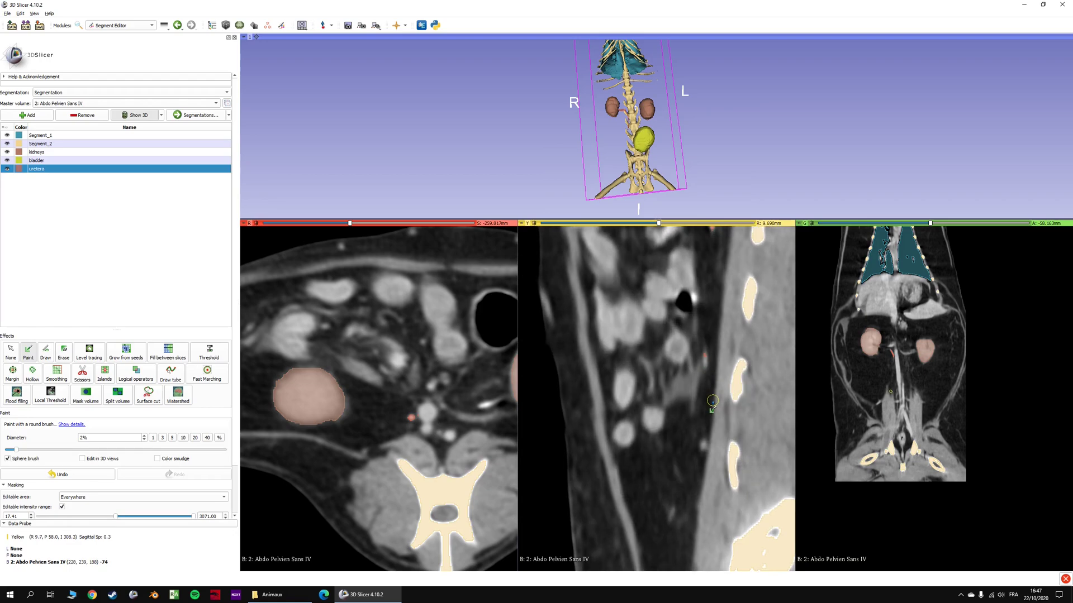
key("shift")
scroll(900, 397, "up", 3, "ctrl")
scroll(902, 388, "down", 1)
scroll(896, 370, "down", 1, "ctrl")
scroll(896, 367, "up", 5, "ctrl")
scroll(879, 346, "down", 2, "shift")
left_click_drag(878, 347, 862, 422)
Extend the right ureter downward beside the bowel loop in the coronal slices.
middle_click_drag(895, 419, 937, 377)
scroll(938, 378, "down", 1)
scroll(938, 377, "up", 3)
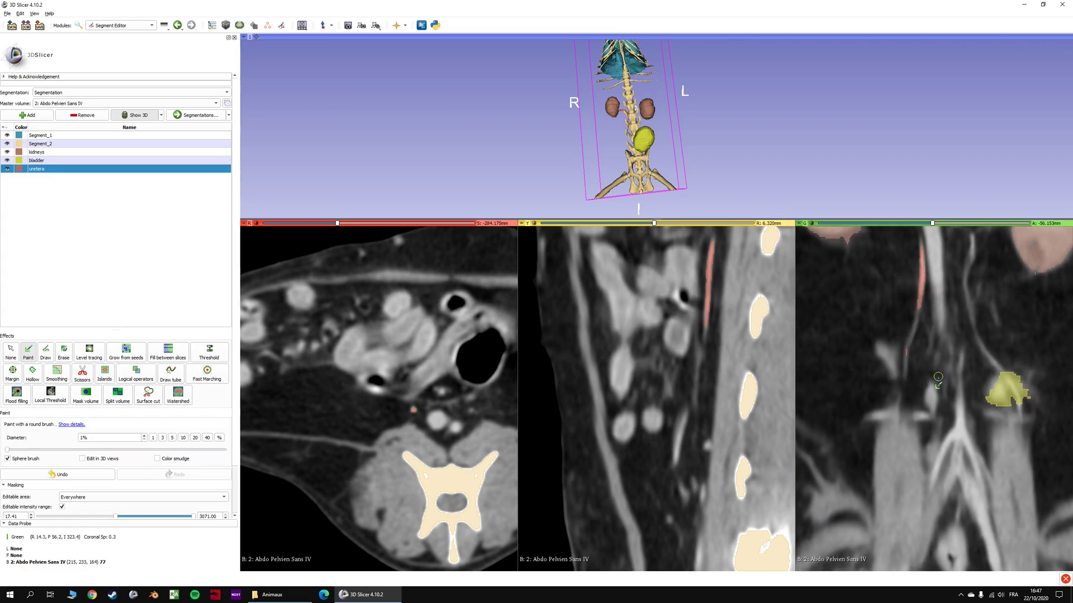
left_click_drag(905, 371, 903, 390)
key("shift")
scroll(906, 392, "up", 4)
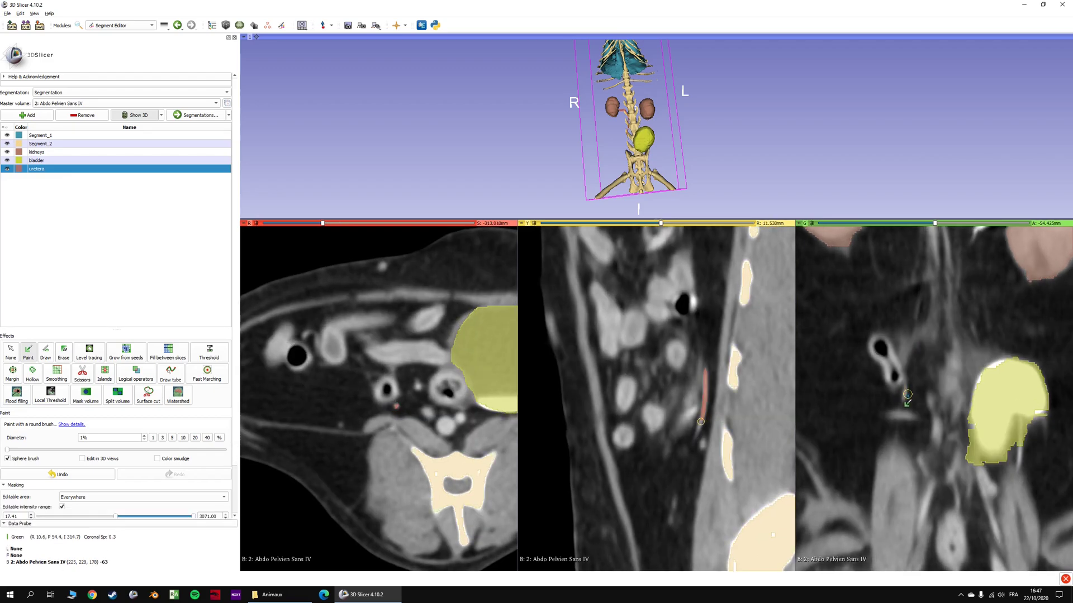
left_click_drag(907, 385, 902, 396)
Continue painting the right ureter below the bowel loops in the sagittal slices.
scroll(701, 429, "up", 2)
left_click_drag(698, 425, 683, 504)
scroll(702, 472, "up", 1)
scroll(695, 471, "up", 3)
Set the brush diameter to 2% and lower the masking intensity minimum to -6.96.
scroll(690, 453, "up", 1, "shift")
scroll(687, 503, "up", 1)
left_click(209, 352)
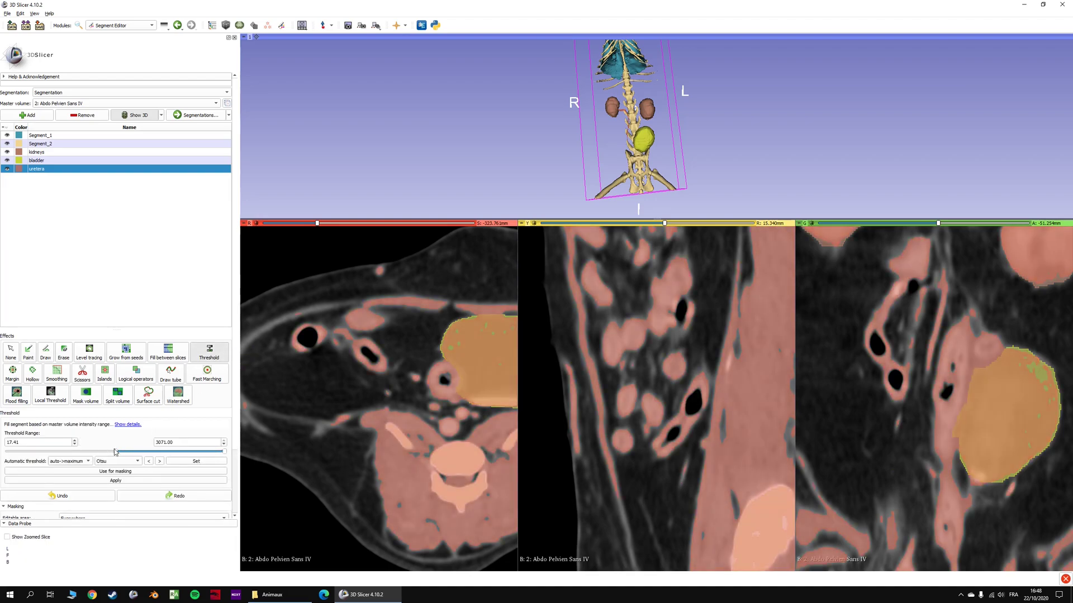
left_click_drag(115, 451, 113, 451)
left_click(116, 471)
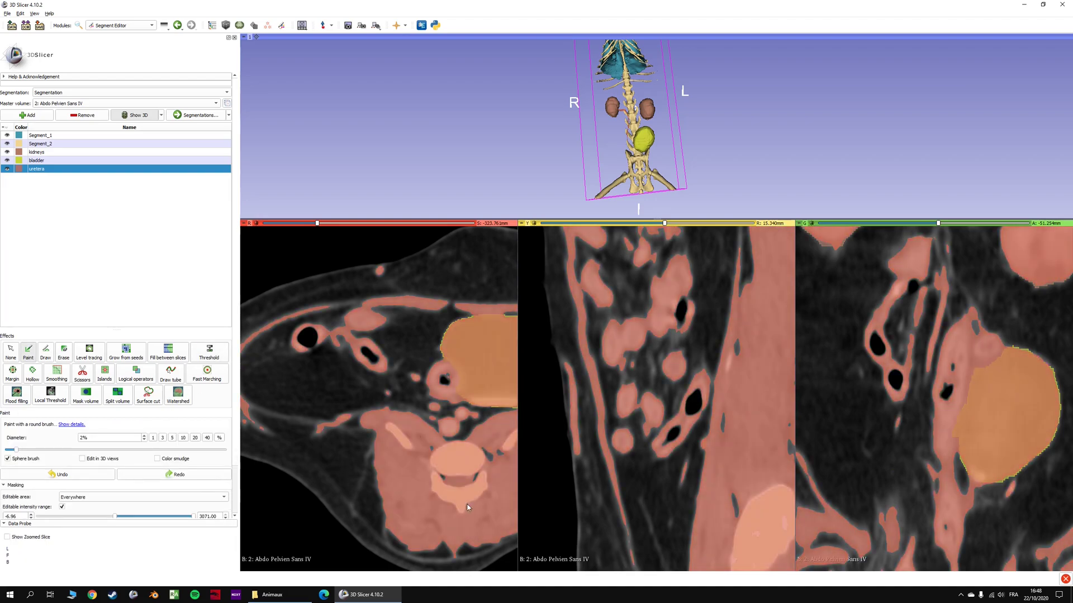
Paint over the faint lower stretch of the right ureter in the sagittal slices.
scroll(674, 495, "down", 1)
mouse_move(686, 465)
left_mouse_down()
mouse_move(676, 497)
mouse_move(695, 391)
left_mouse_up()
scroll(677, 505, "down", 3)
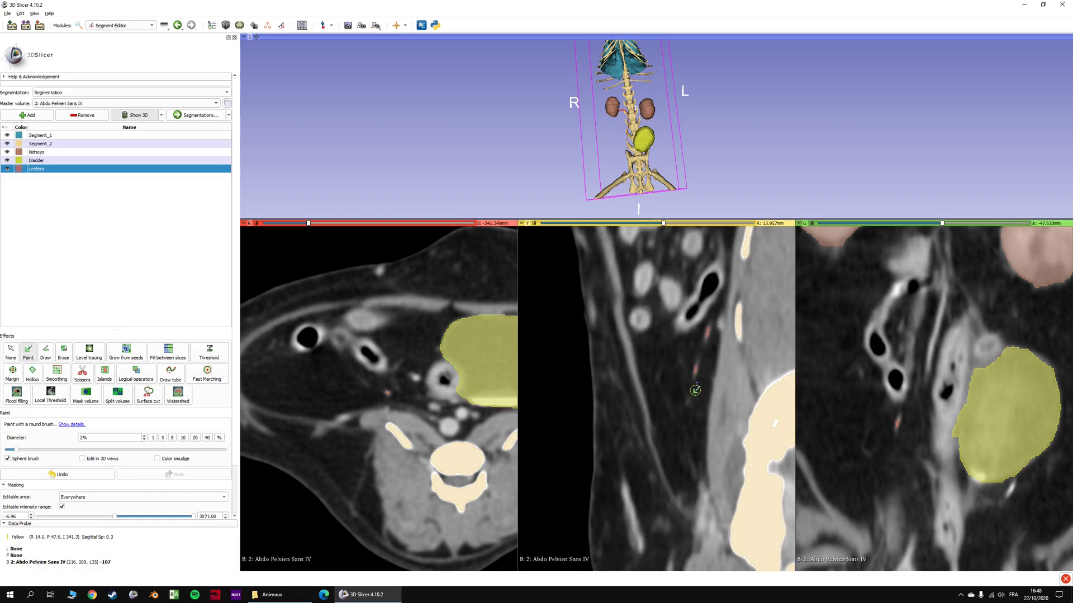
scroll(876, 471, "up", 1)
scroll(885, 471, "down", 1)
Paint the lower bend of the right ureter toward the bladder in the coronal slices.
key("shift")
left_click_drag(892, 460, 894, 503)
scroll(896, 497, "up", 1)
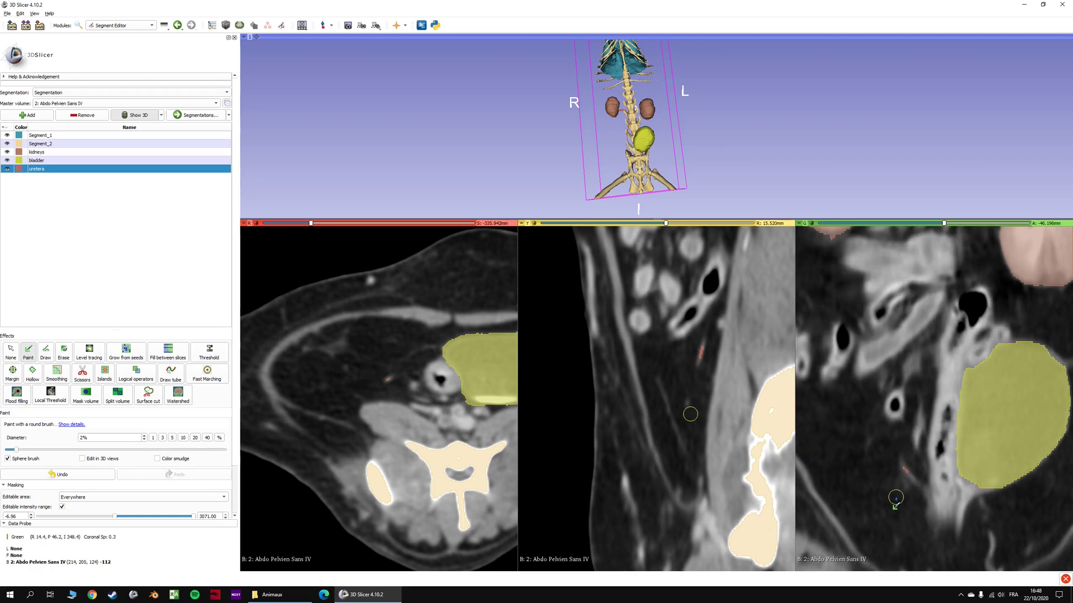
left_click_drag(901, 465, 914, 480)
scroll(897, 507, "up", 2)
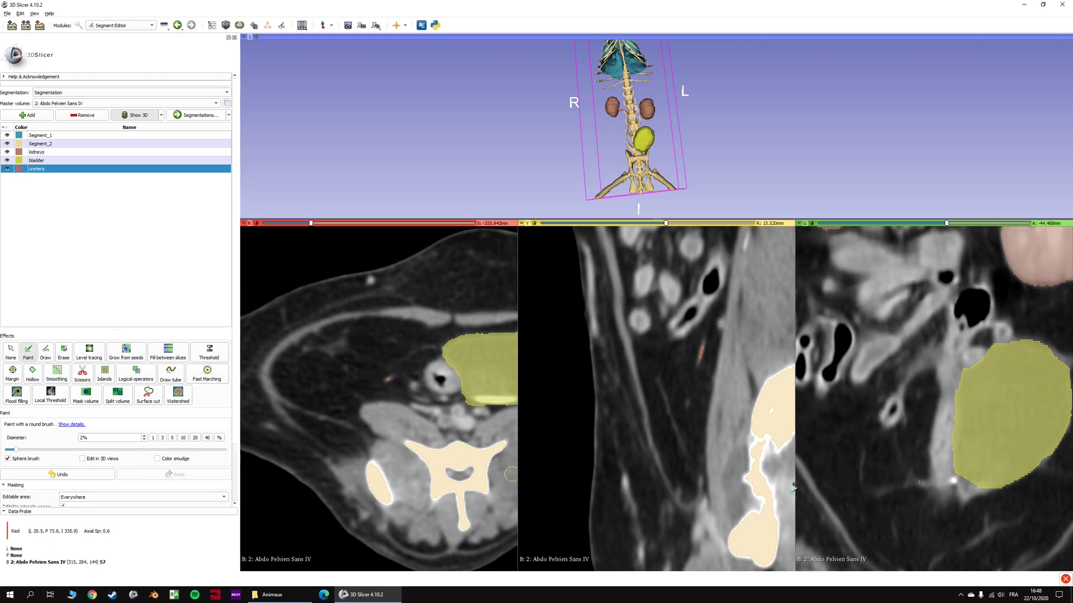
Lower the masking intensity minimum to -31.34 and repaint the right ureter's lower bend in the coronal slices.
scroll(905, 479, "down", 1)
left_click(209, 352)
left_click_drag(114, 451, 113, 455)
left_click_drag(114, 454, 114, 453)
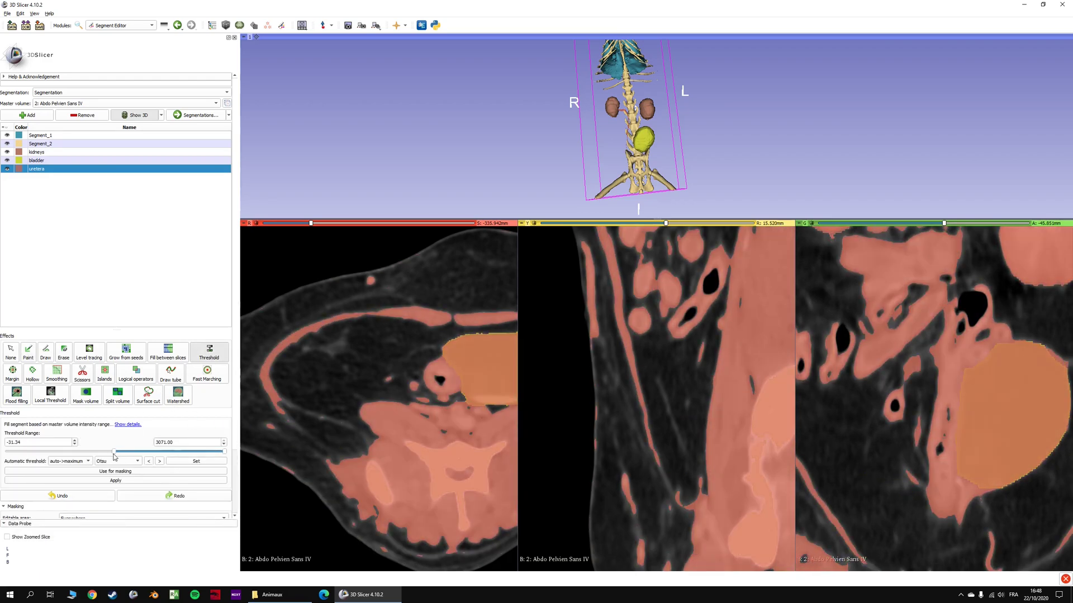
left_click(142, 473)
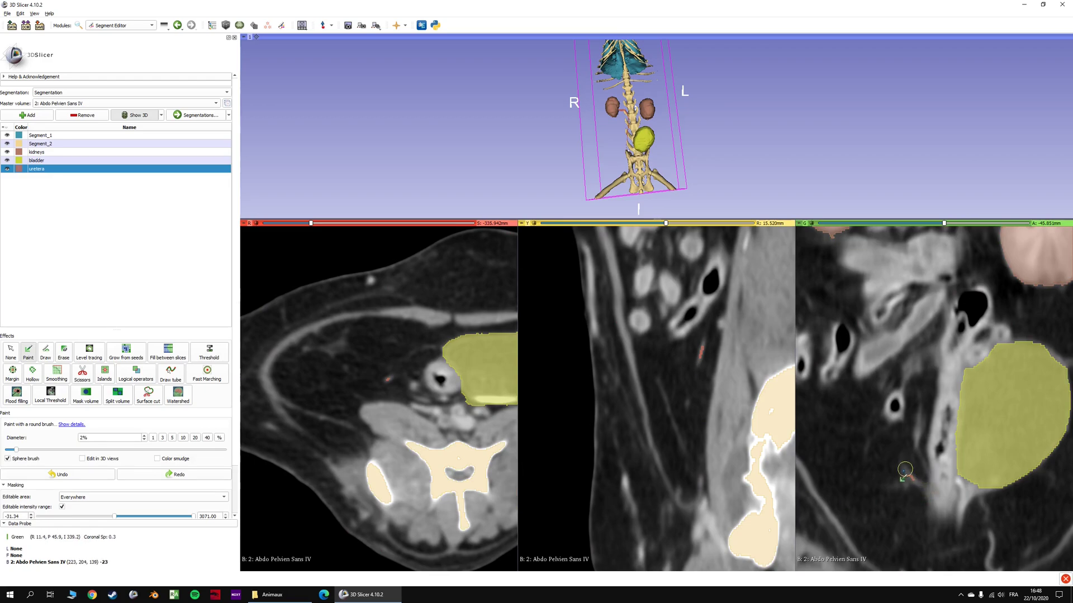
left_click_drag(909, 479, 912, 483)
scroll(913, 504, "down", 2)
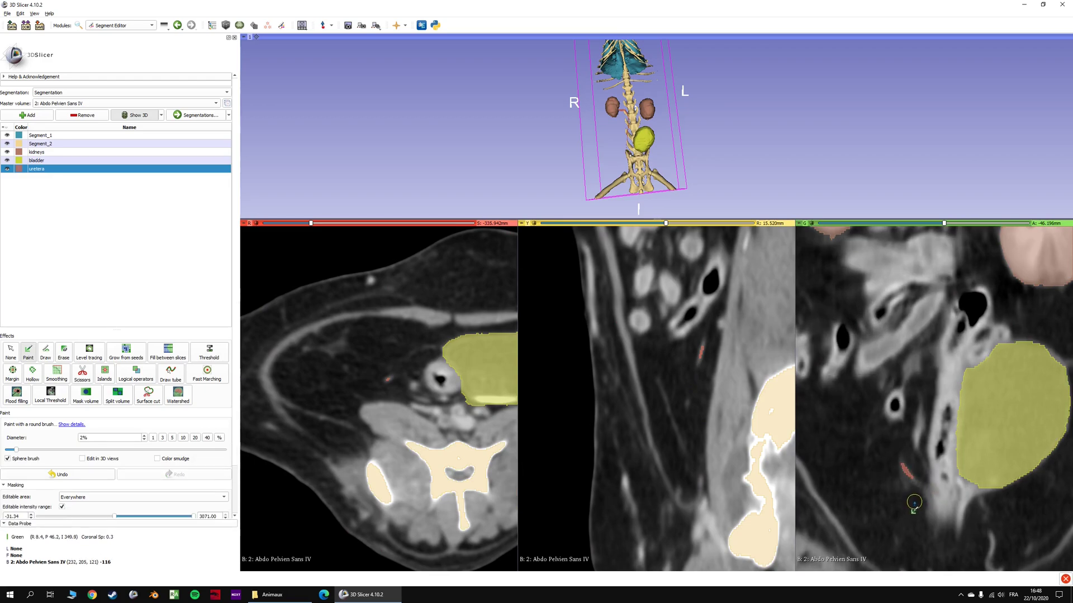
Enlarge the 3D view around the bladder, locate the thin stretch of the right ureter and repaint it in the sagittal slices.
scroll(659, 161, "up", 10)
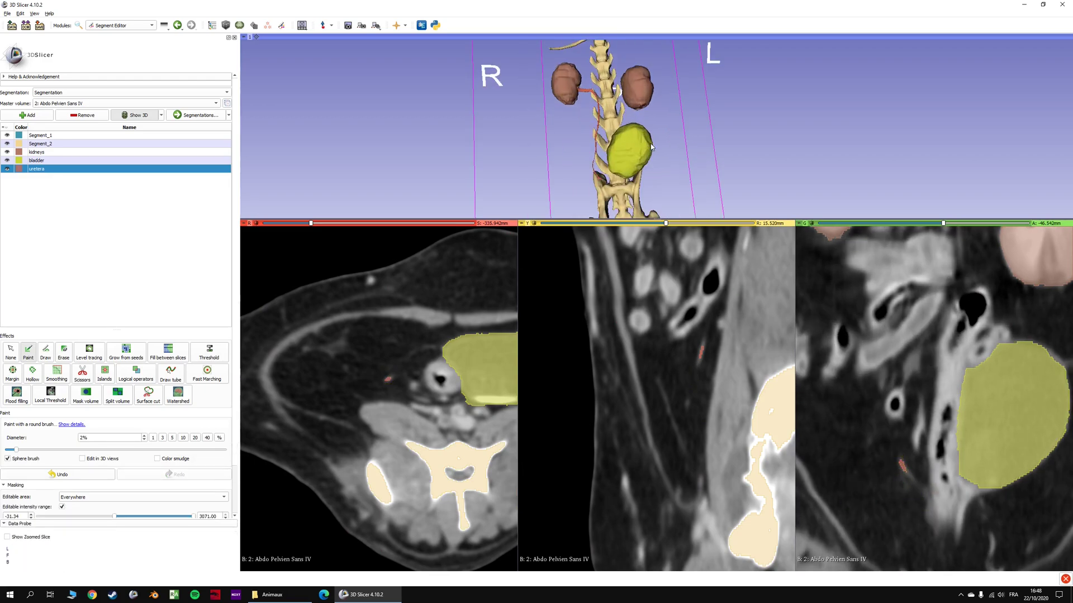
mouse_move(658, 161)
middle_mouse_down()
mouse_move(739, 72)
mouse_move(762, 116)
middle_mouse_up()
left_click_drag(761, 116, 712, 145)
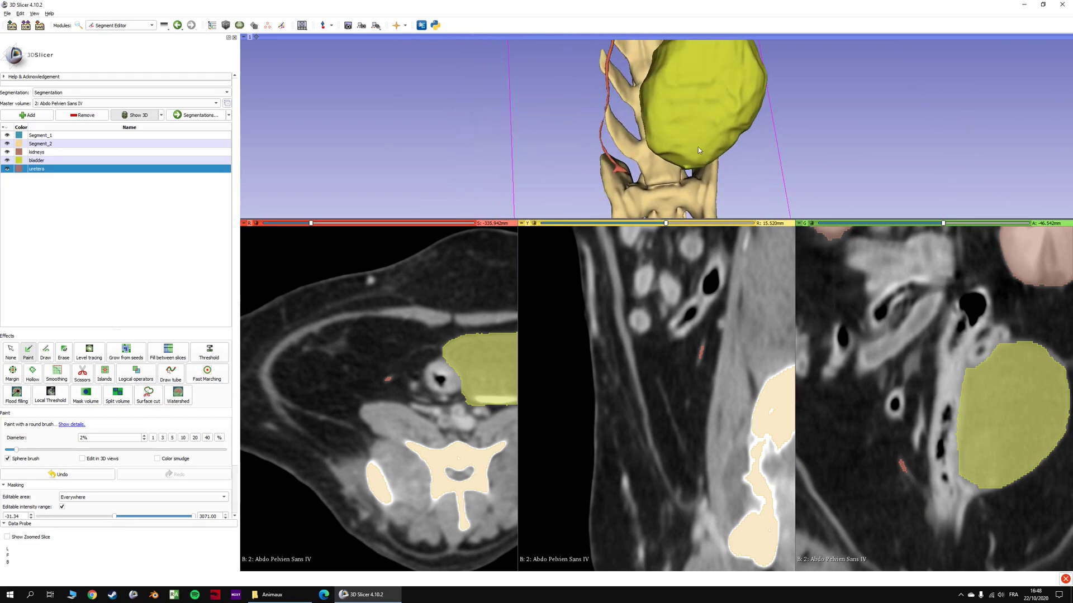
key("shift")
key("shift")
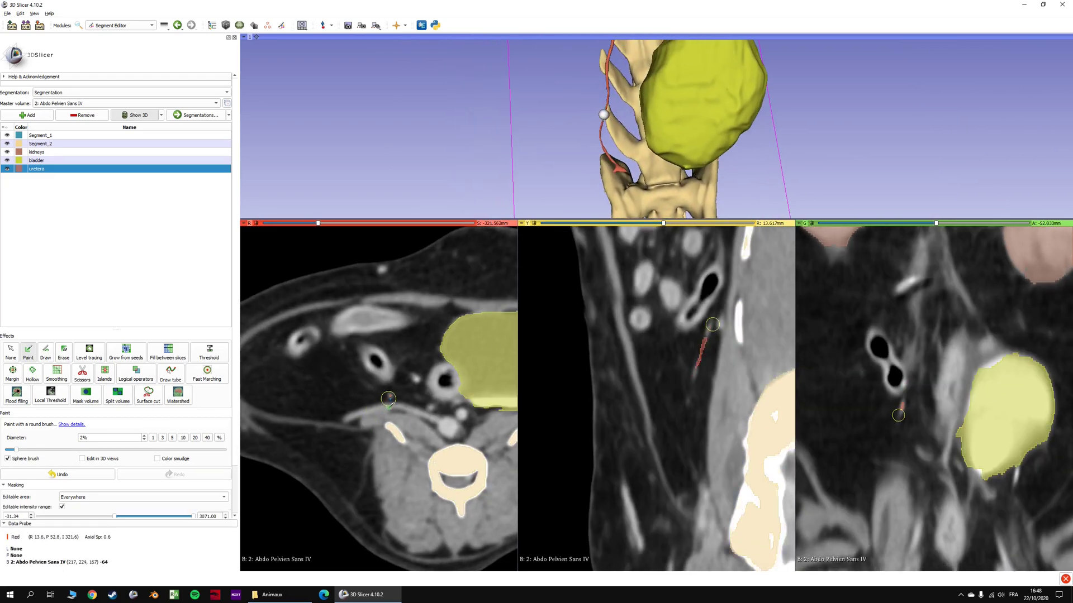
key("shift")
left_click_drag(720, 300, 696, 377)
scroll(706, 342, "up", 2)
scroll(708, 329, "up", 1)
scroll(706, 347, "up", 3)
scroll(696, 381, "up", 3)
scroll(695, 403, "down", 9)
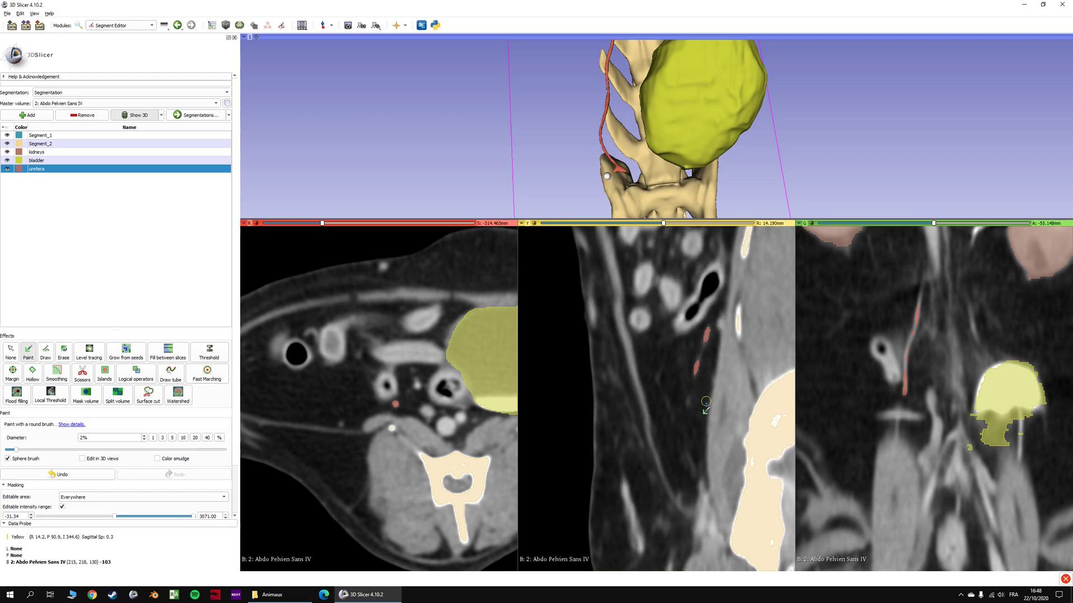
Paint the final stretch of the right ureter across to the bladder in the axial slices with a 1% sphere brush.
key("shift")
key("shift")
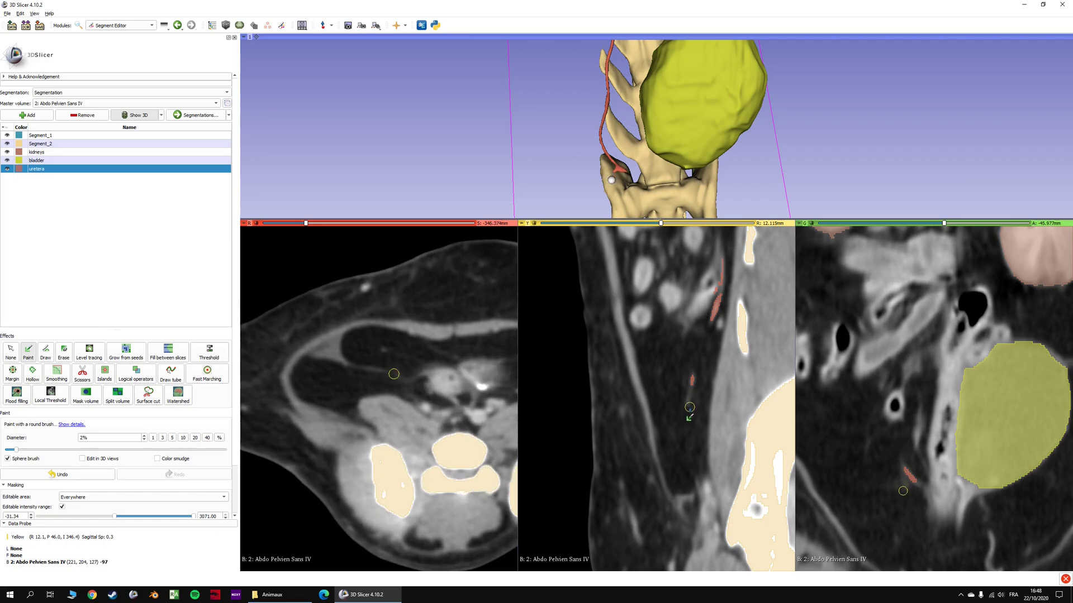
scroll(414, 403, "down", 2)
scroll(414, 397, "up", 2)
scroll(415, 380, "down", 2)
key("shift")
scroll(415, 371, "down", 1, "shift")
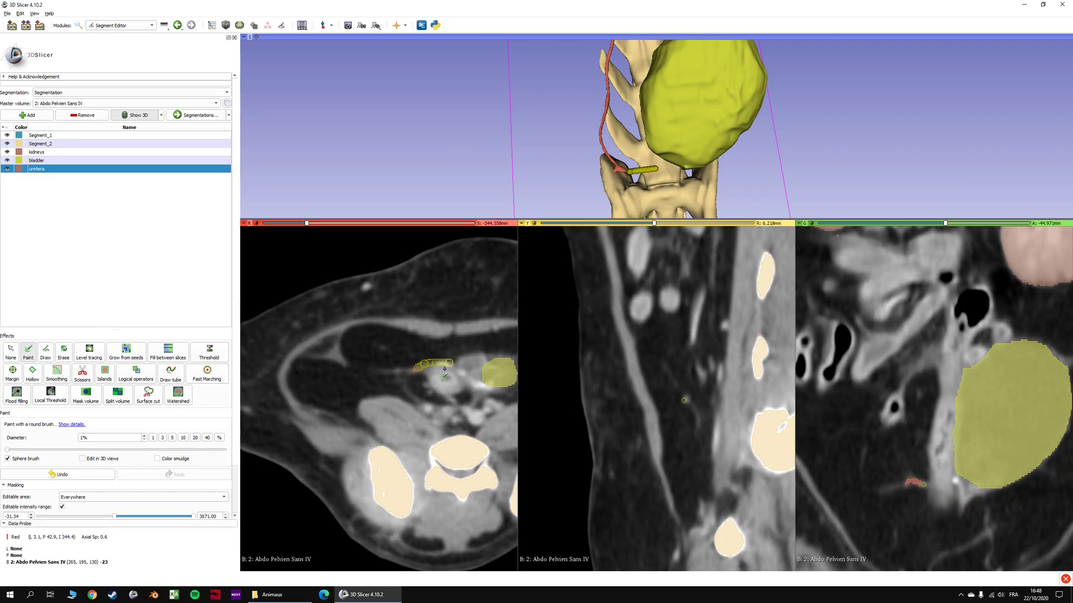
scroll(440, 391, "up", 2)
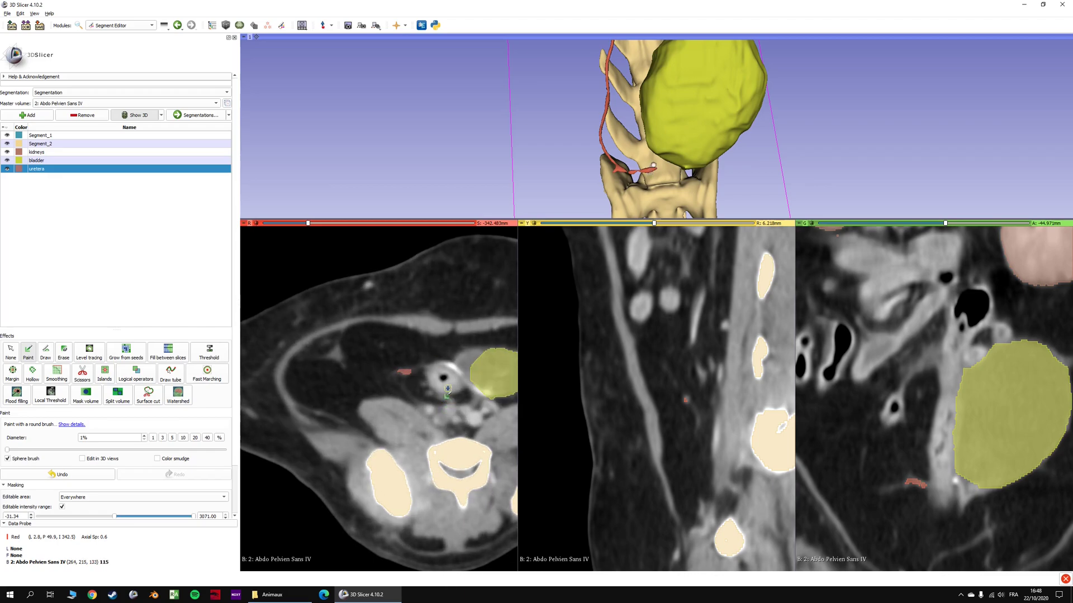
left_click_drag(472, 388, 483, 394)
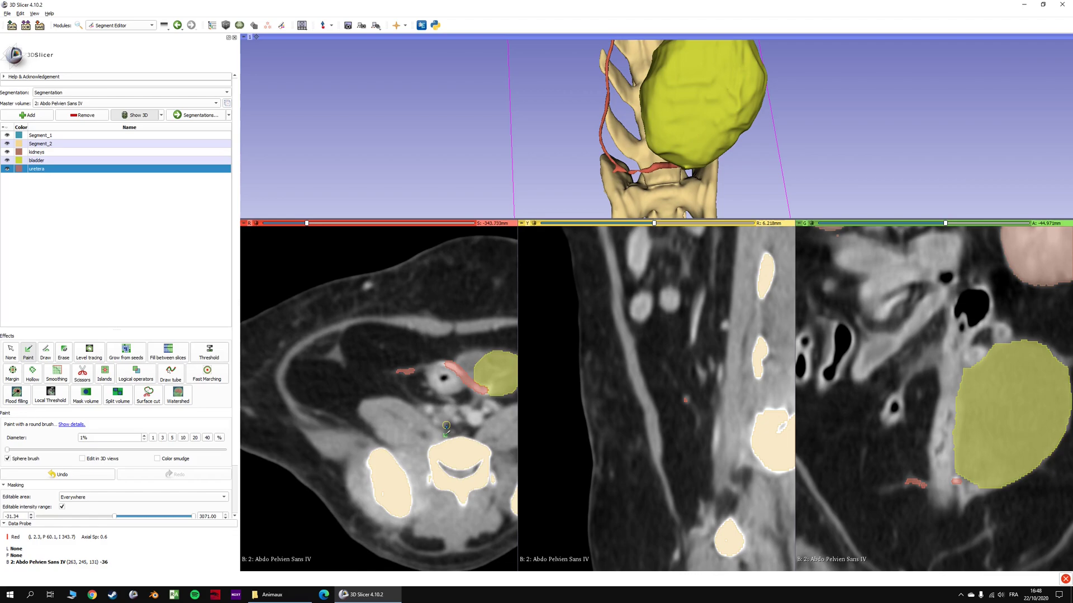
Trim the excess at the right ureter's lower bend with Scissors in the 3D view and paint the remaining gap in the axial slices.
scroll(445, 424, "up", 5)
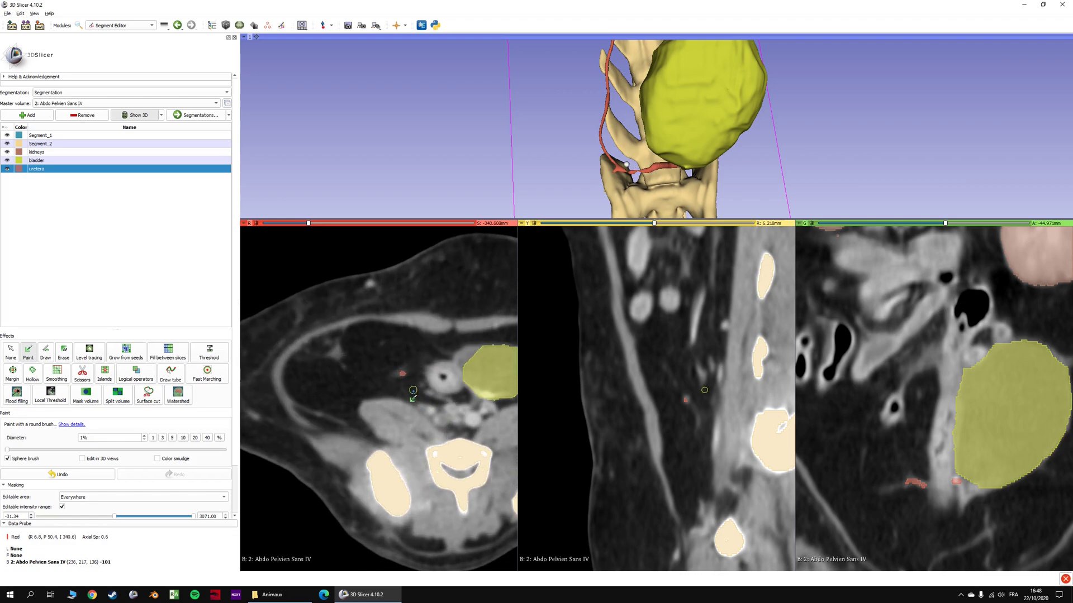
scroll(400, 391, "down", 1)
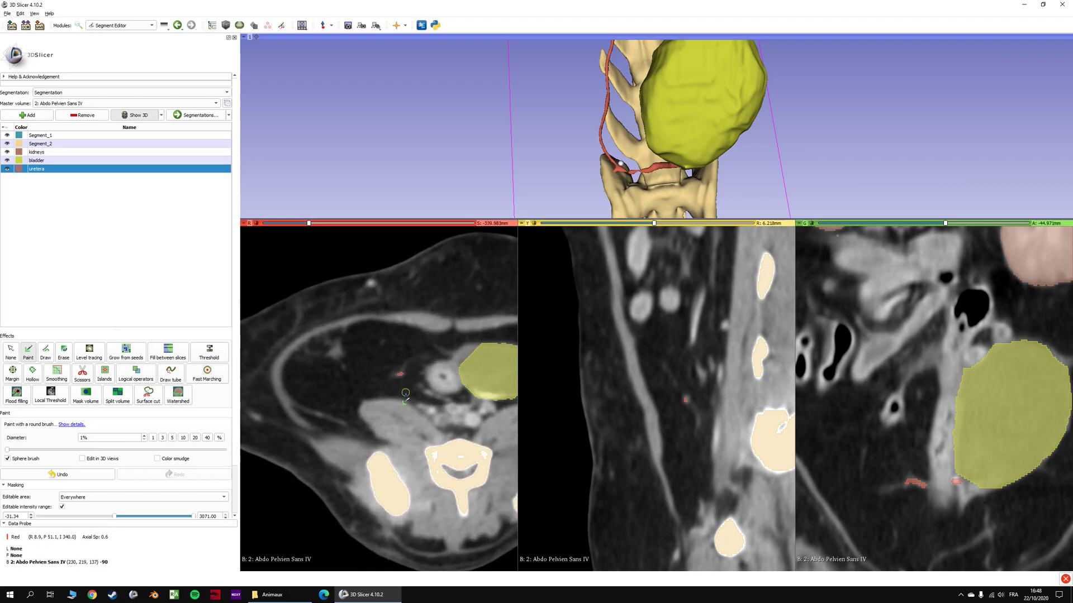
scroll(406, 393, "down", 7)
scroll(430, 381, "up", 3)
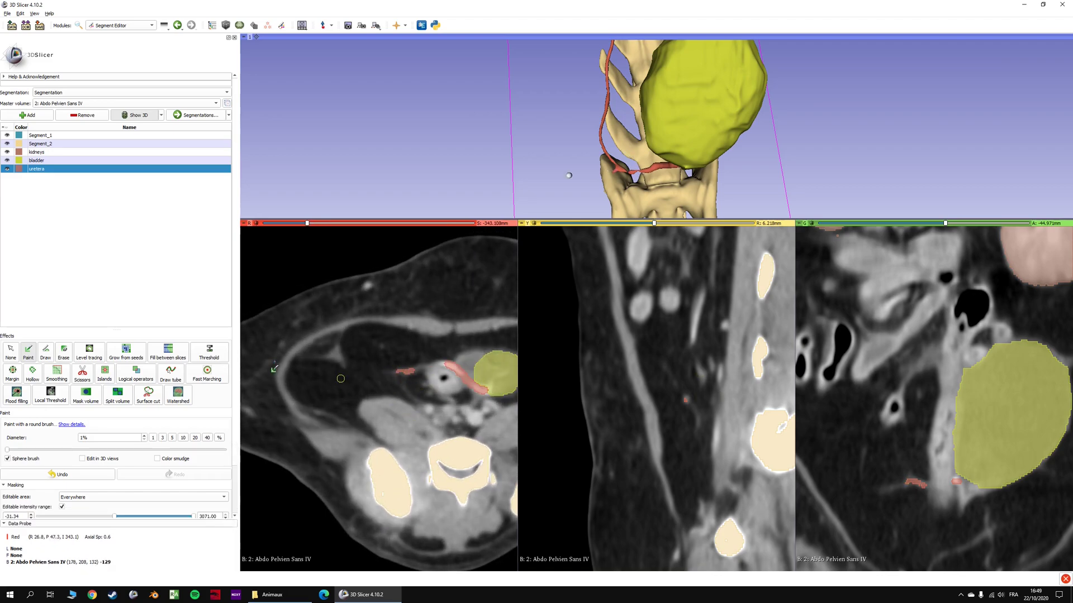
left_click(81, 372)
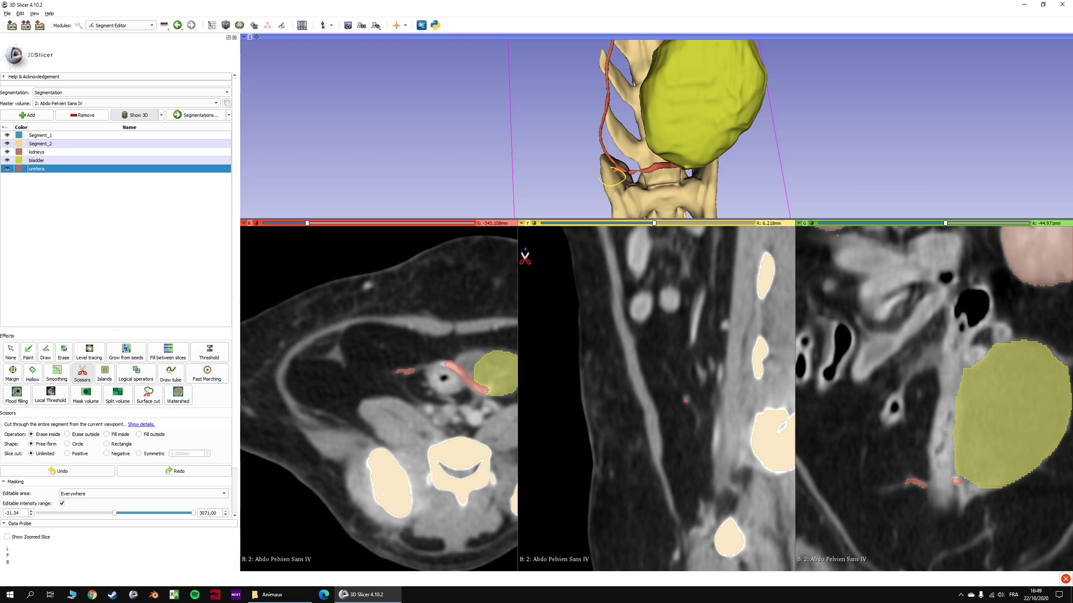
left_click(28, 352)
scroll(411, 374, "down", 1)
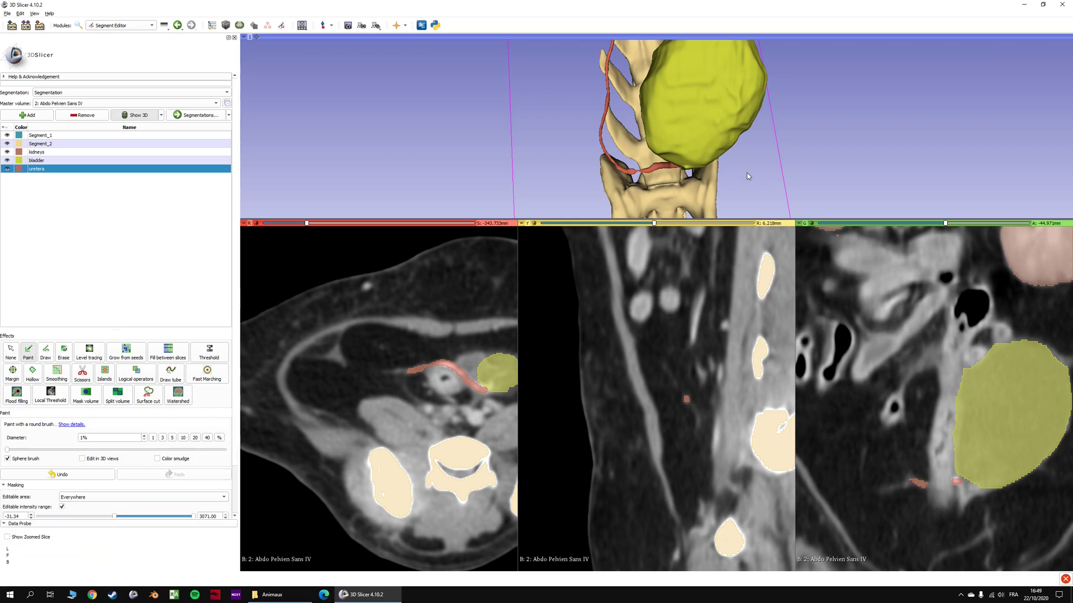
Bring both kidneys into the 3D view and zoom the slice views out to show the whole body.
mouse_move(747, 175)
right_mouse_down()
mouse_move(763, 117)
mouse_move(760, 148)
right_mouse_up()
mouse_move(759, 148)
left_mouse_down()
mouse_move(537, 160)
mouse_move(662, 160)
mouse_move(648, 163)
left_mouse_up()
scroll(439, 392, "down", 4, "ctrl")
middle_click_drag(444, 387, 364, 429)
key("shift")
mouse_move(735, 291)
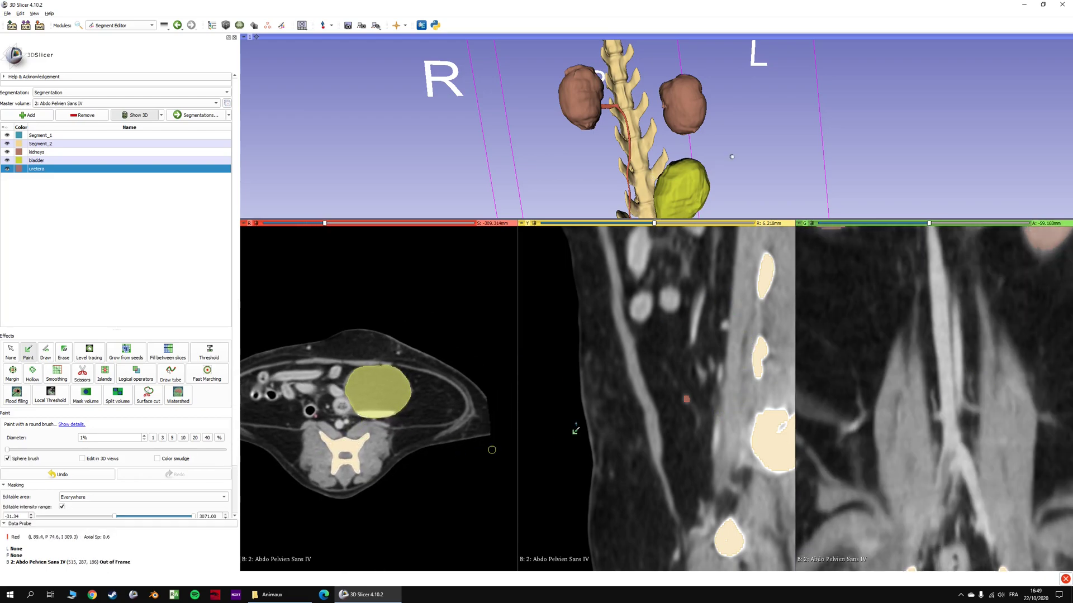
scroll(674, 386, "down", 3, "ctrl")
middle_click_drag(673, 388, 594, 482)
scroll(591, 484, "down", 3, "ctrl")
scroll(880, 377, "down", 4, "ctrl")
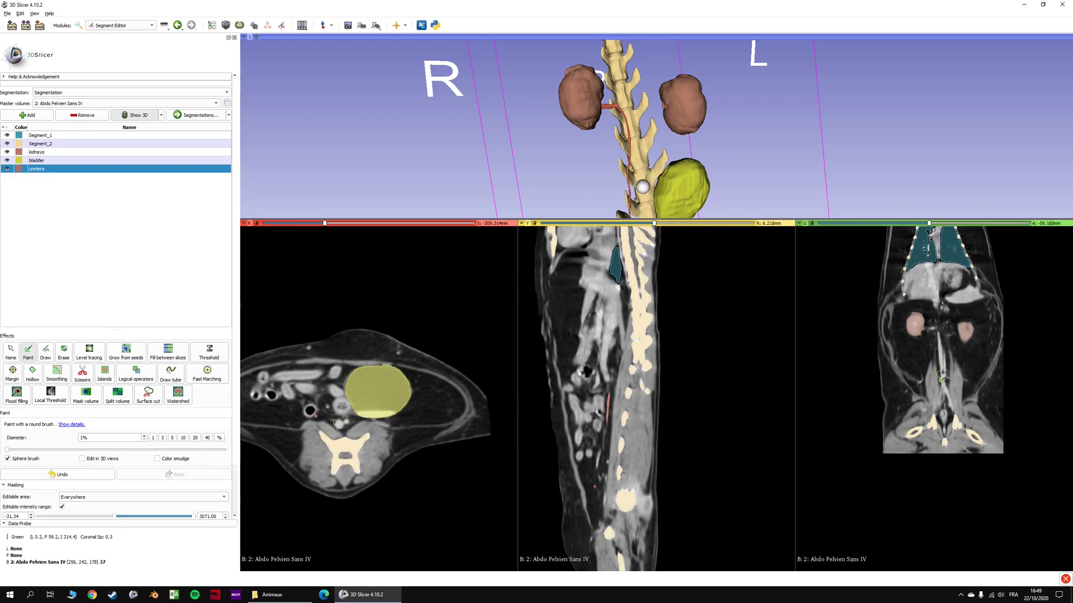
Paint the ureter's exit from the left kidney in the magnified axial slice with a 2% sphere brush.
key("shift")
scroll(328, 439, "up", 6, "ctrl")
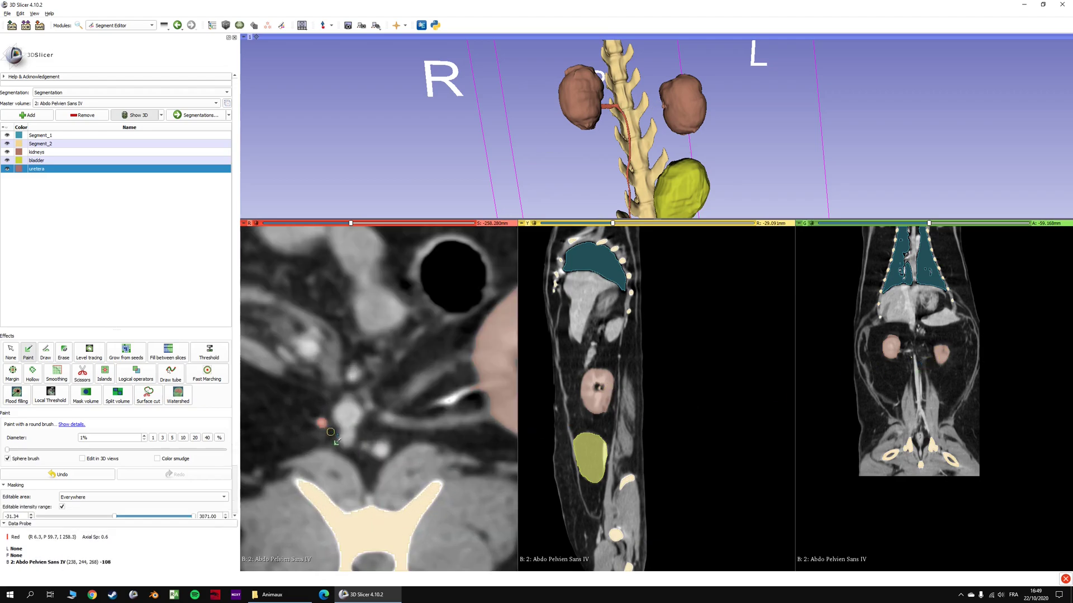
key("shift")
scroll(465, 397, "up", 2, "shift")
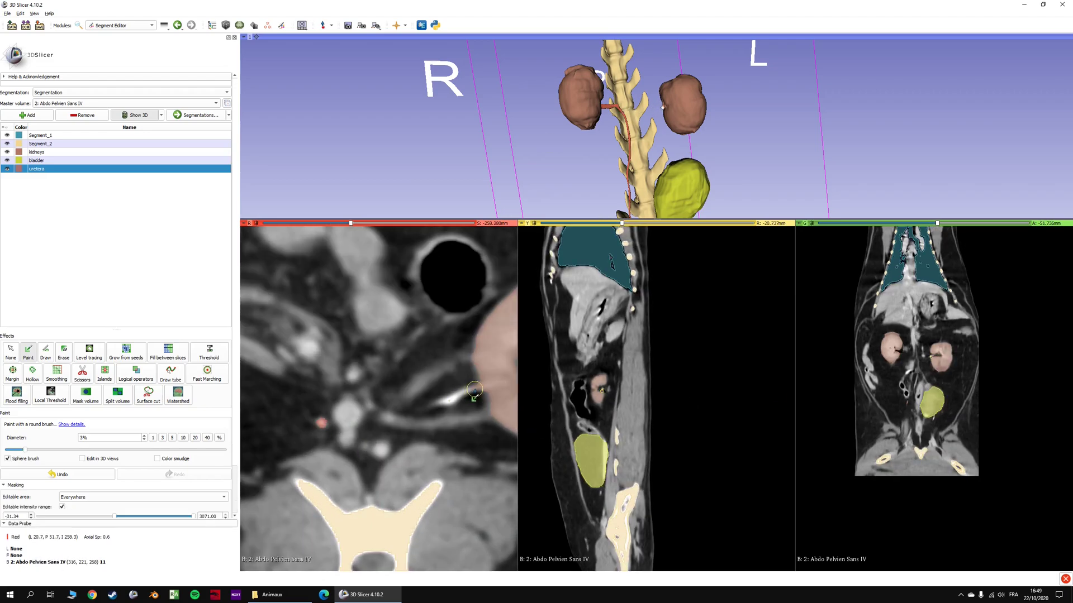
left_click_drag(474, 390, 433, 407)
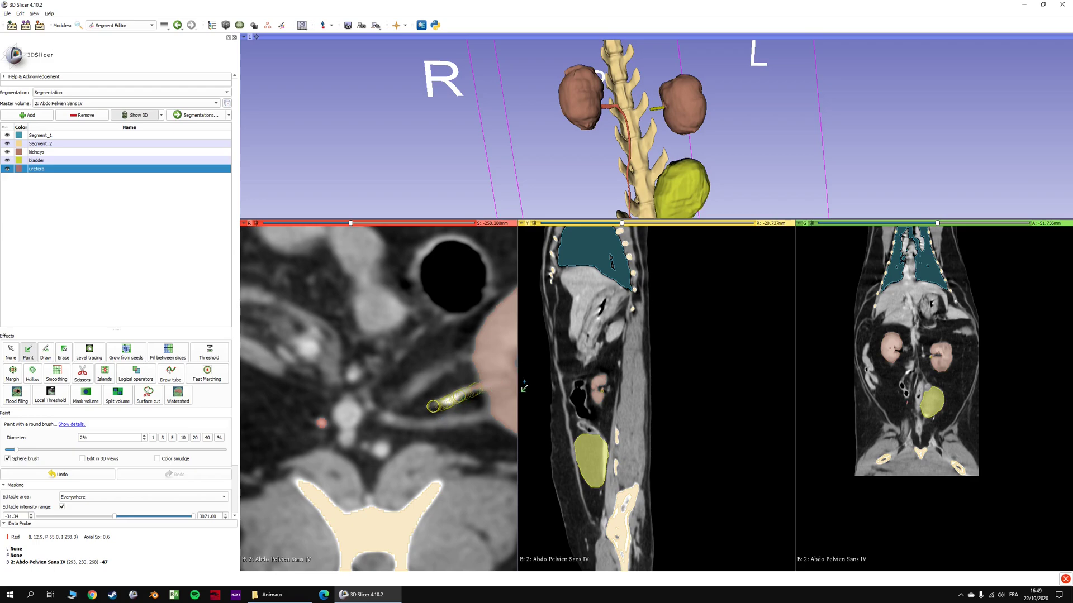
Paint the left ureter's downward turn near the kidney in the magnified coronal slices.
scroll(433, 404, "down", 3)
key("shift")
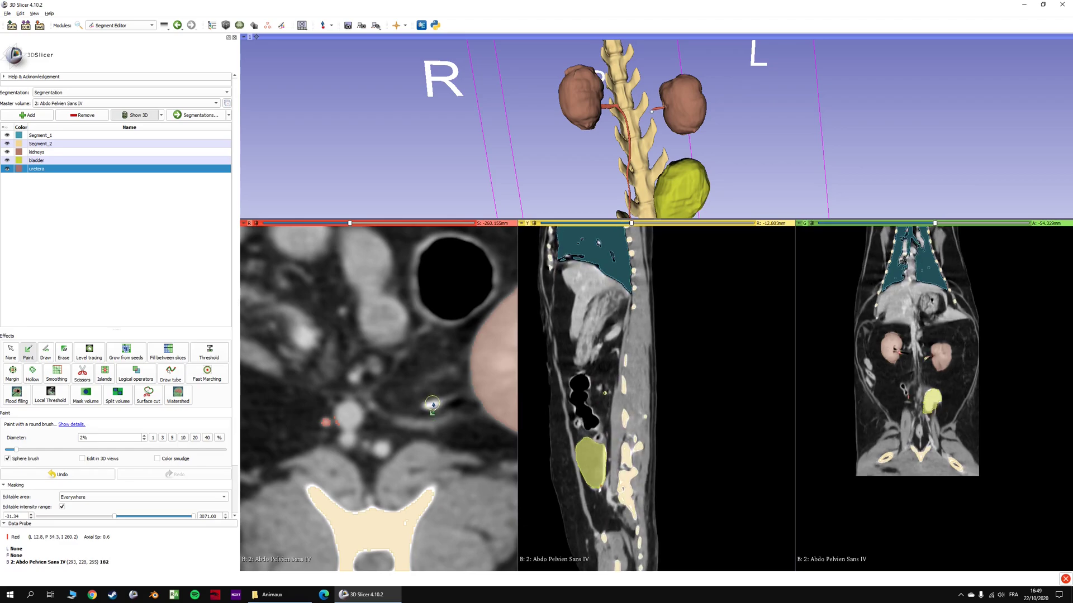
scroll(912, 370, "up", 8, "ctrl")
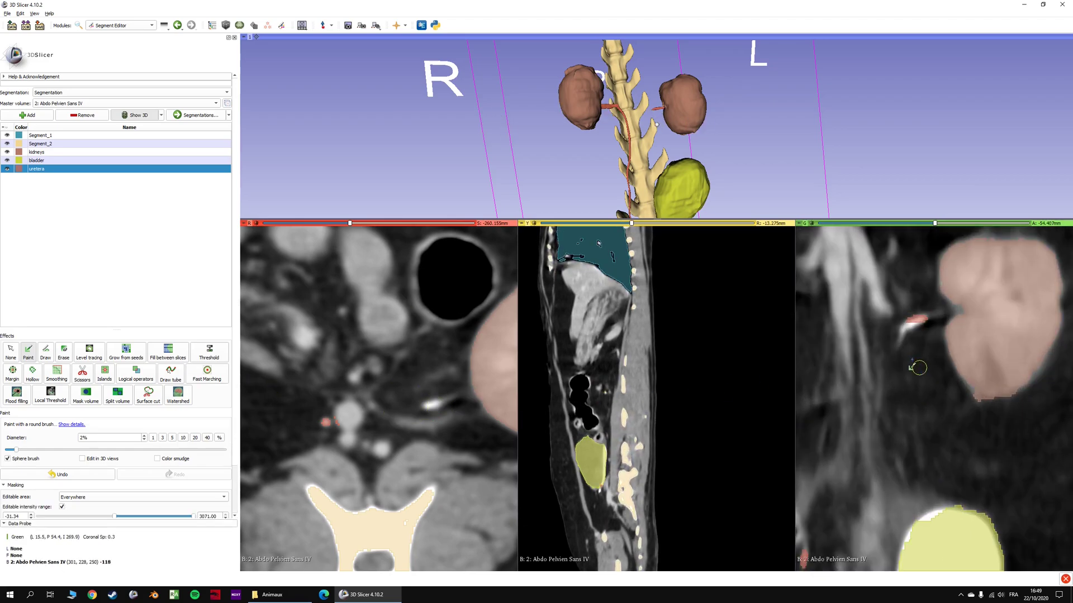
left_click_drag(913, 318, 906, 327)
scroll(909, 370, "down", 4)
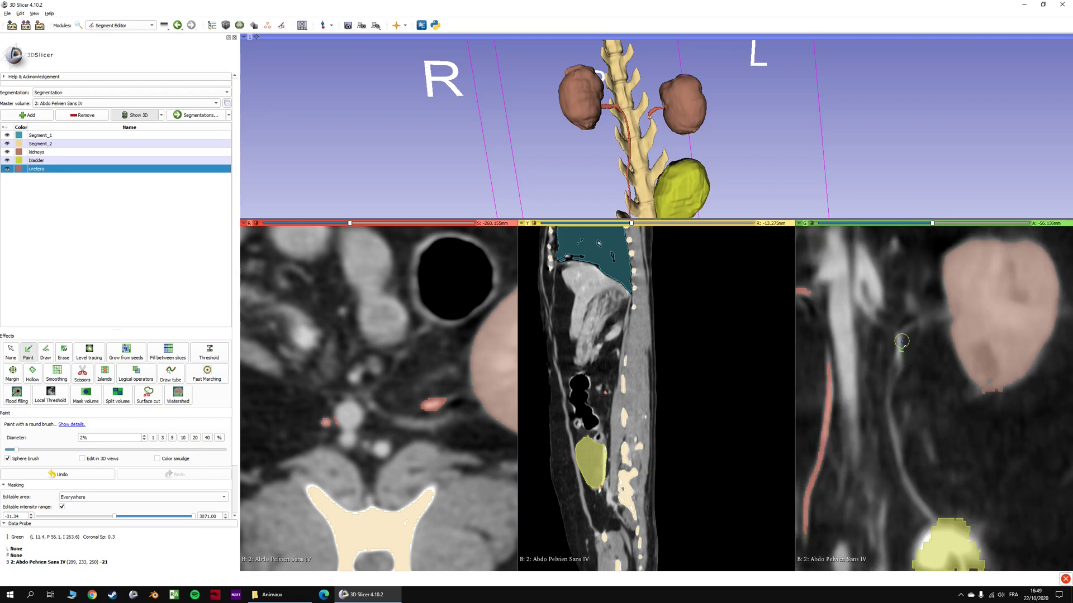
Paint the left ureter's course down to the bladder in the magnified coronal slices, following it slice by slice.
scroll(901, 338, "up", 1, "shift")
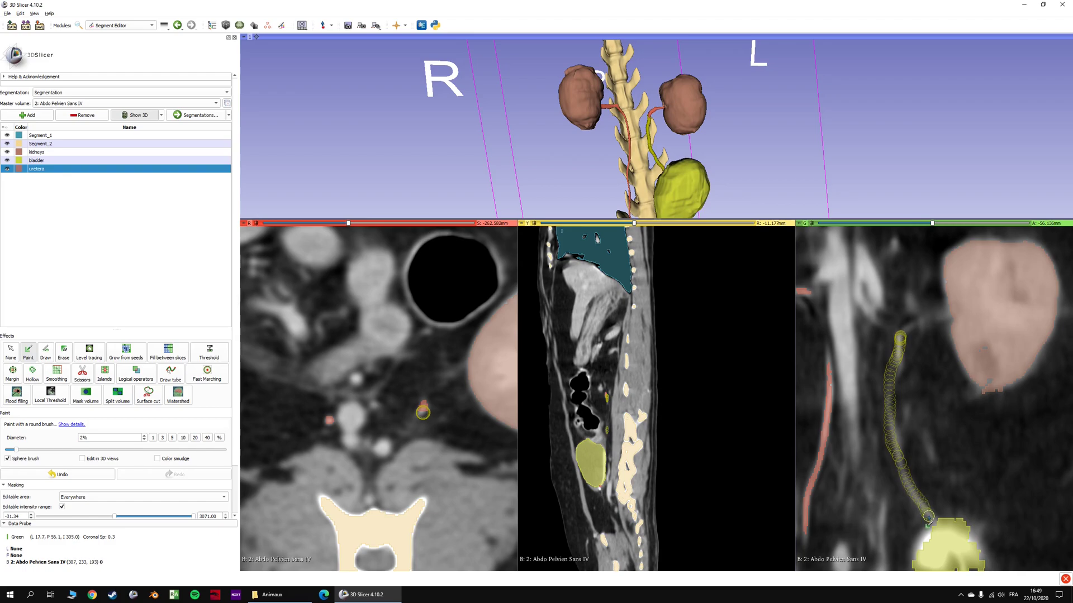
scroll(933, 481, "down", 2)
middle_click_drag(927, 470, 895, 366)
scroll(895, 366, "down", 2)
scroll(895, 405, "up", 1)
left_click_drag(893, 406, 920, 440)
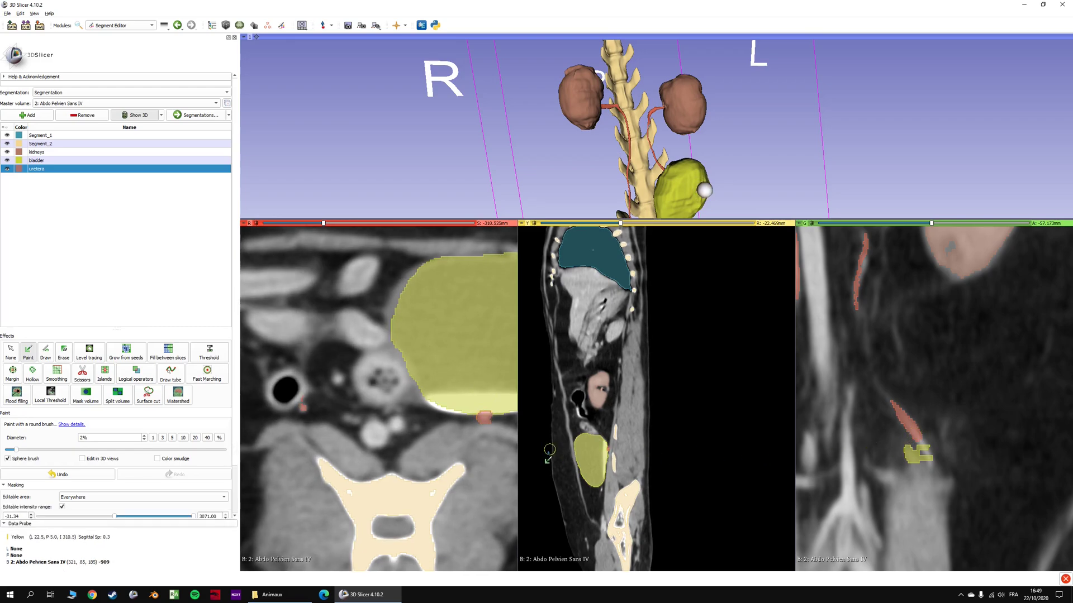
Locate the left ureter behind the bladder in the axial and sagittal slices and hide the bladder segment.
middle_click_drag(443, 428, 424, 390)
scroll(602, 483, "up", 3, "ctrl")
scroll(625, 471, "down", 4)
scroll(637, 462, "up", 6)
scroll(637, 461, "down", 5)
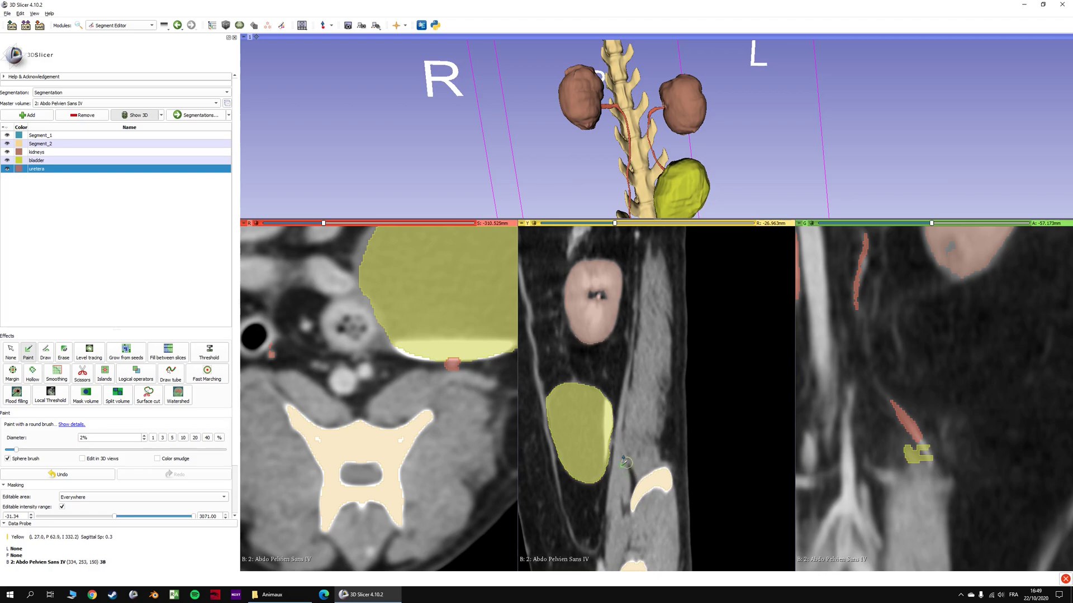
scroll(625, 445, "up", 5)
key("shift")
scroll(456, 385, "down", 3)
scroll(455, 385, "down", 6)
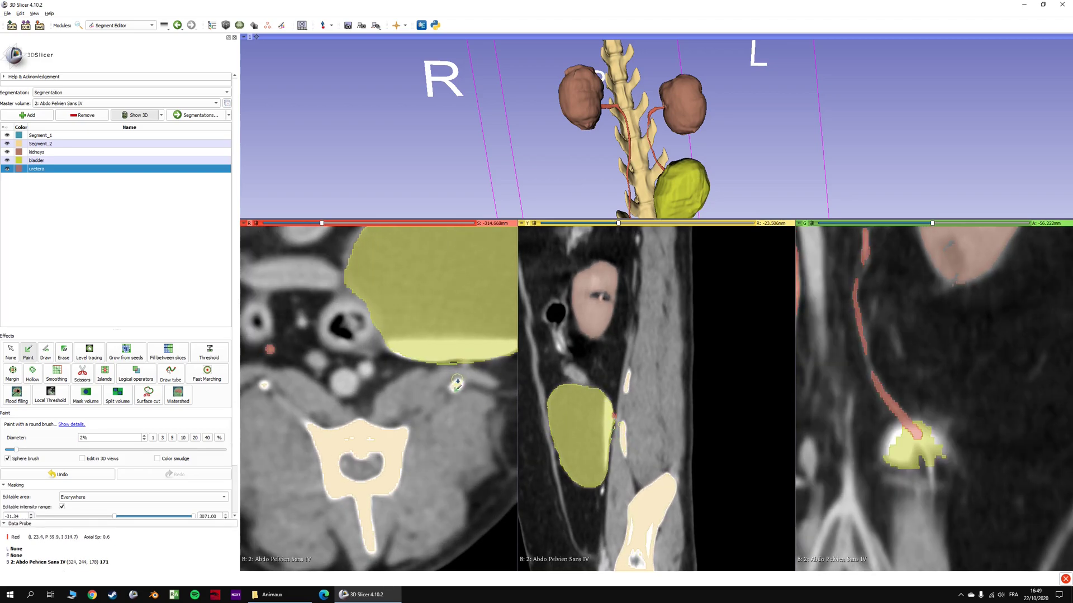
left_click(8, 161)
scroll(475, 371, "down", 1)
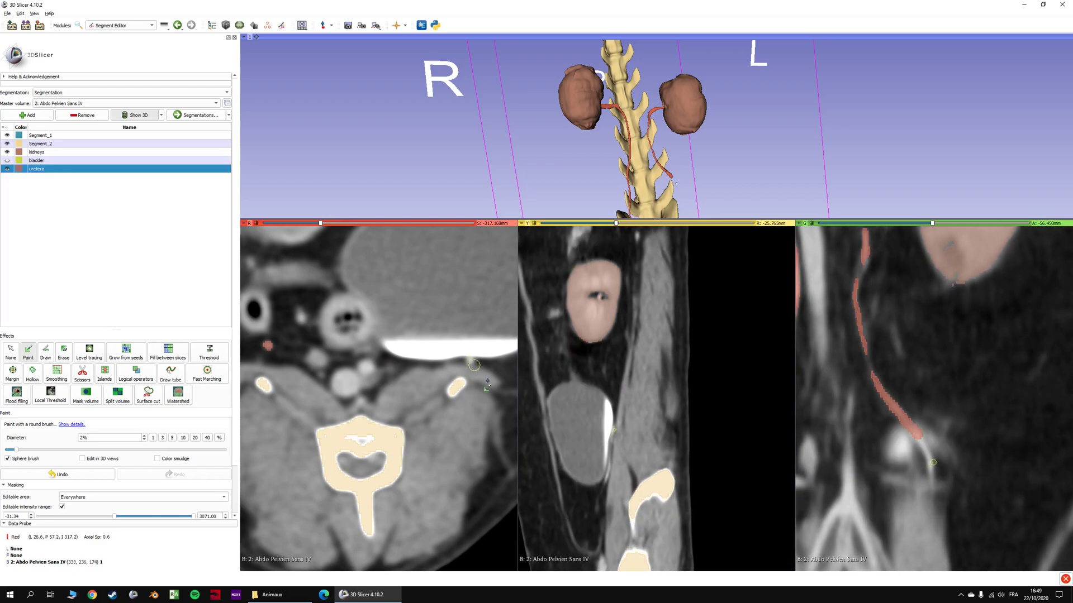
Paint the left ureter along the bladder's back wall and just below it in the magnified sagittal slices.
scroll(628, 448, "up", 3, "ctrl")
scroll(625, 411, "down", 1)
scroll(620, 406, "up", 7)
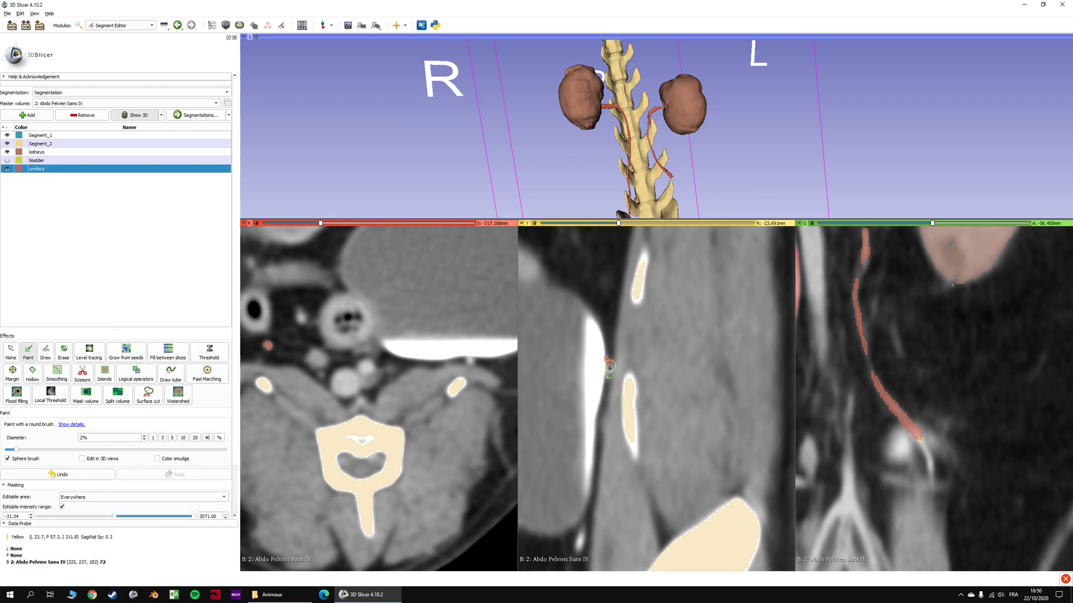
scroll(613, 381, "down", 4)
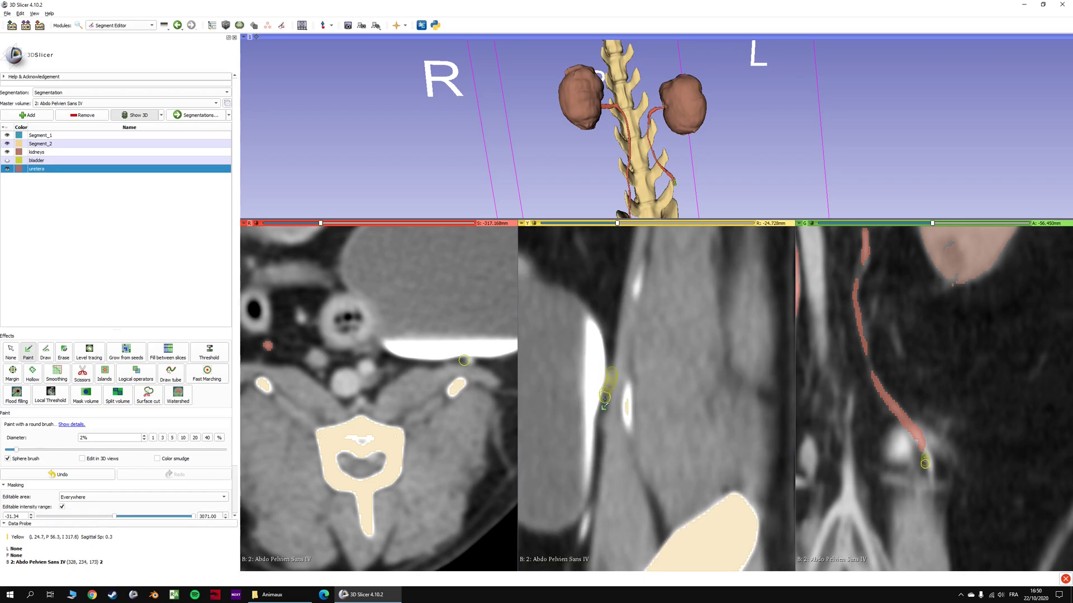
scroll(613, 411, "down", 3)
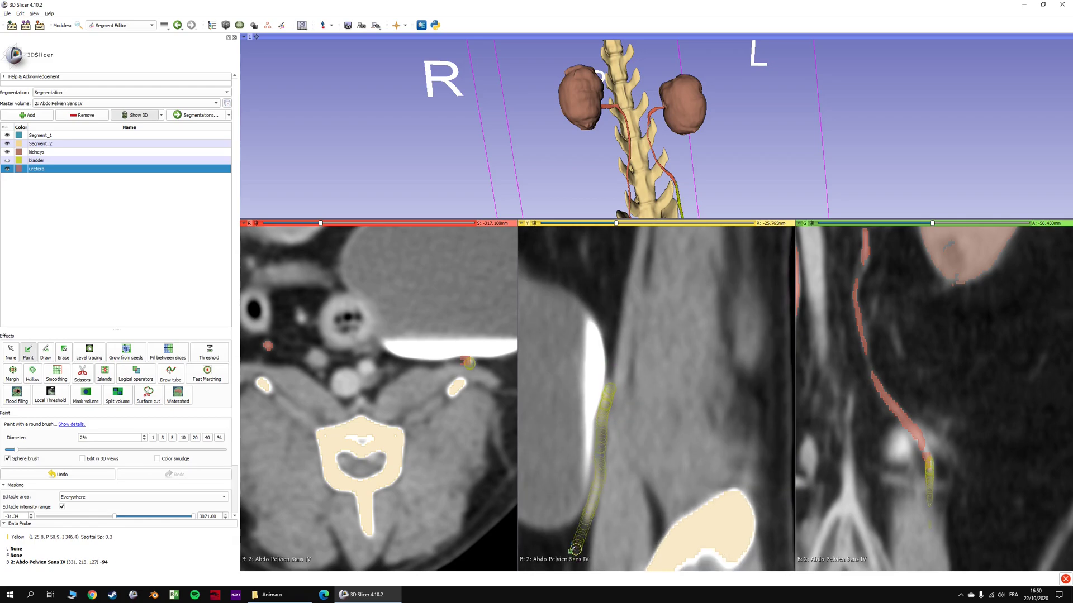
left_click_drag(552, 183, 500, 96)
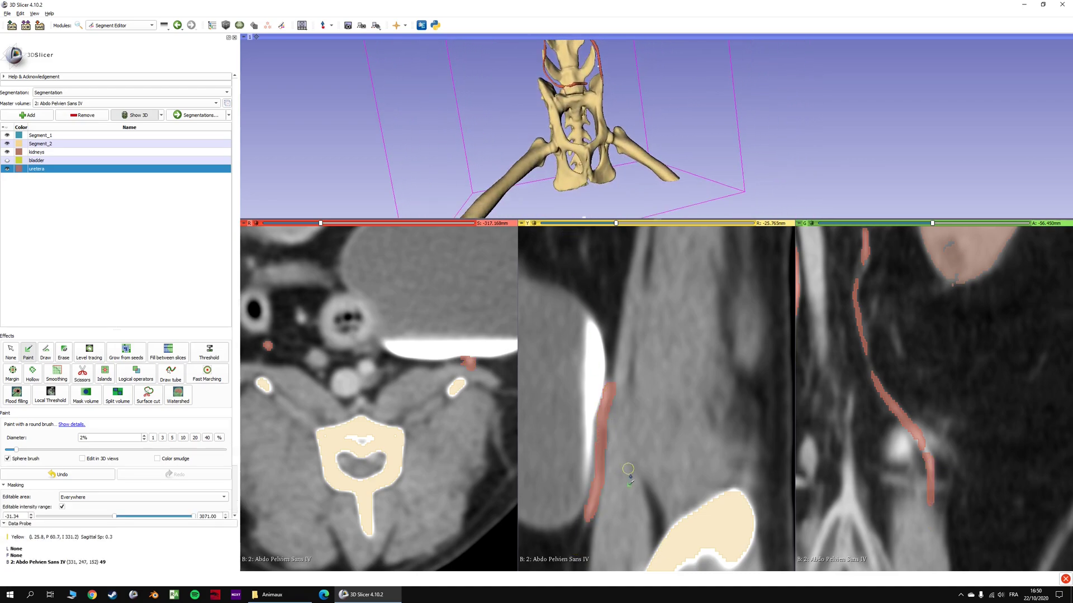
scroll(630, 476, "up", 4)
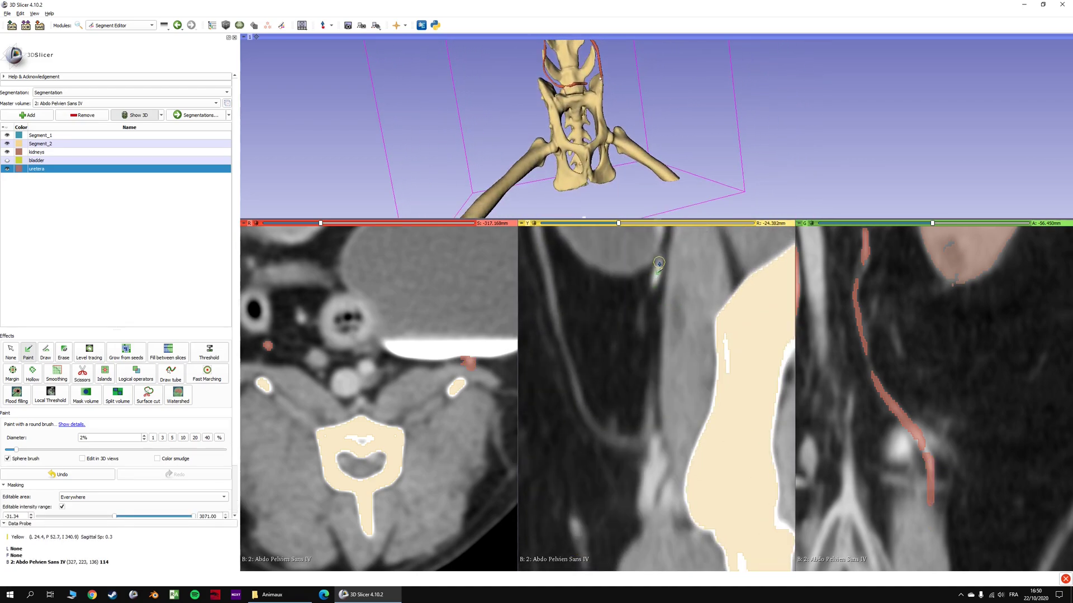
left_click_drag(653, 294, 654, 280)
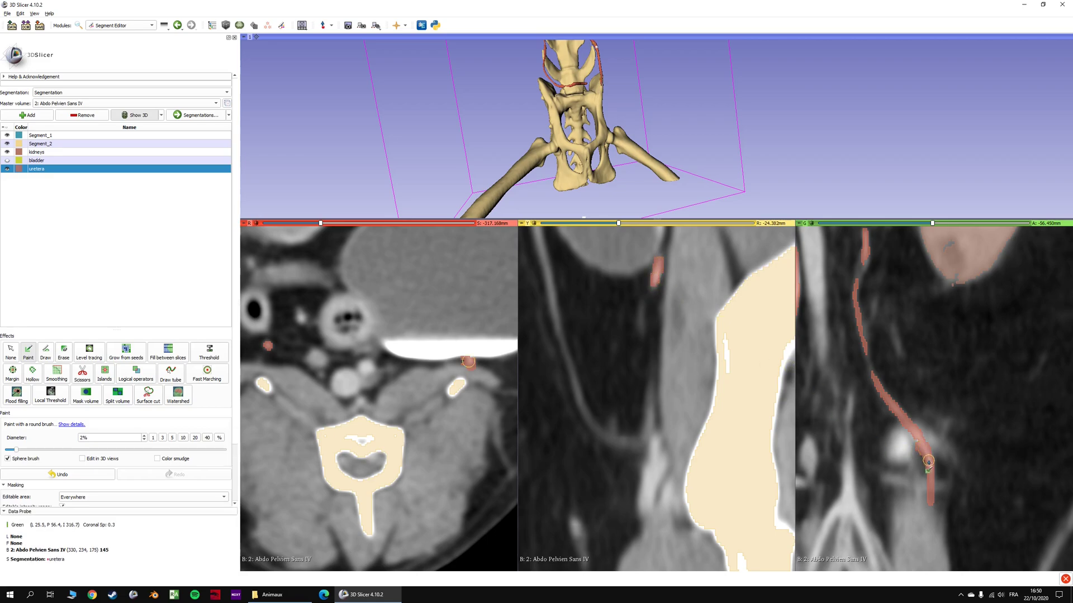
Paint the left ureter's final hook up into the bladder neck in the magnified coronal slices.
key("shift")
scroll(916, 412, "down", 5, "ctrl")
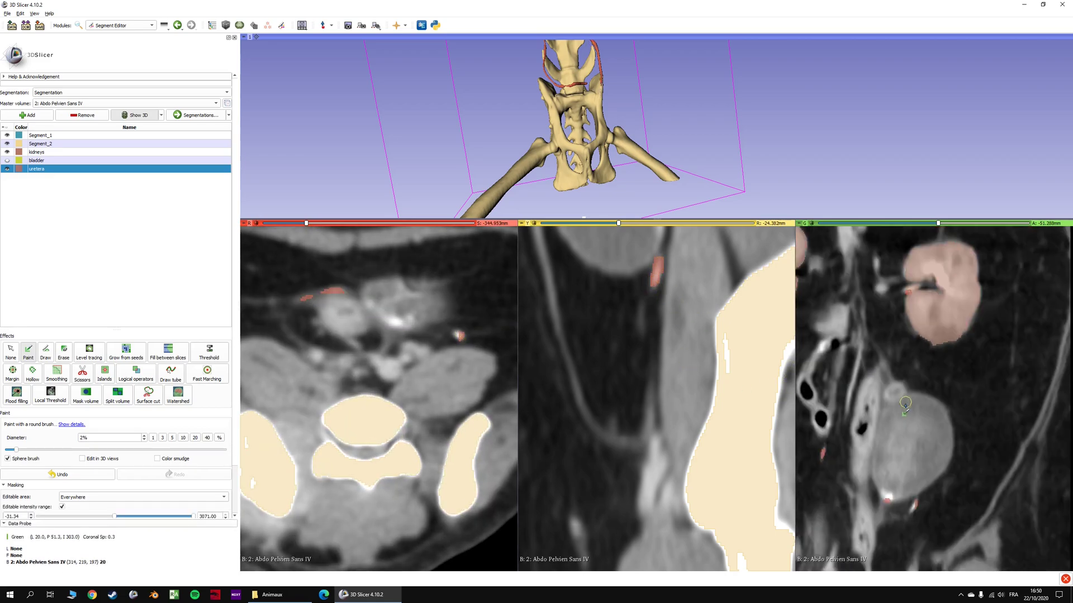
middle_click_drag(920, 464, 911, 402)
scroll(909, 399, "up", 5, "ctrl")
scroll(908, 397, "up", 2)
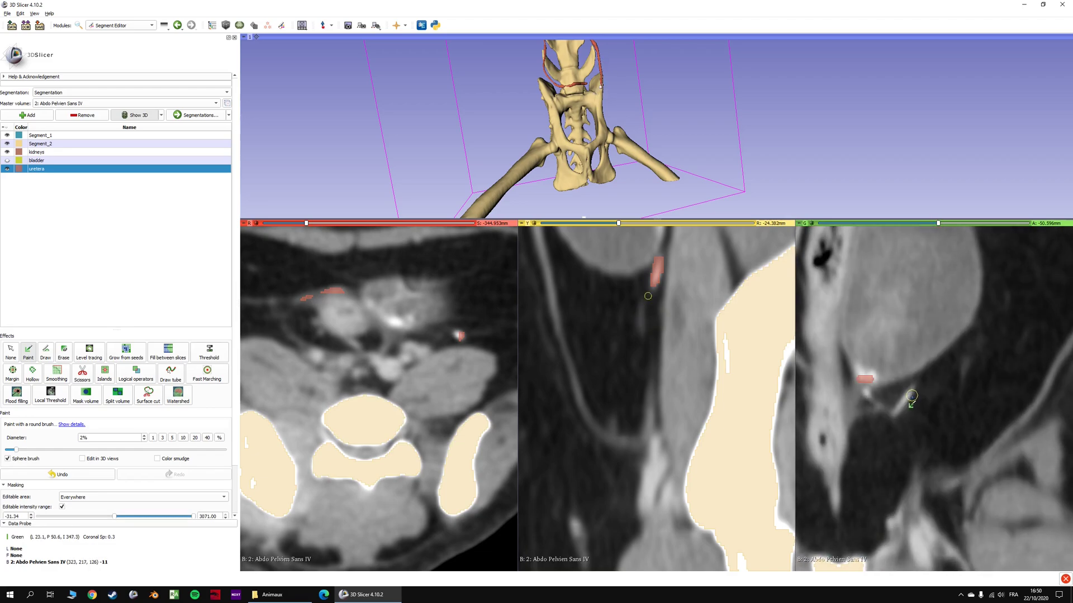
key("shift")
mouse_move(915, 388)
left_mouse_down()
mouse_move(895, 414)
mouse_move(884, 413)
left_mouse_up()
scroll(902, 412, "down", 3)
scroll(904, 413, "up", 6)
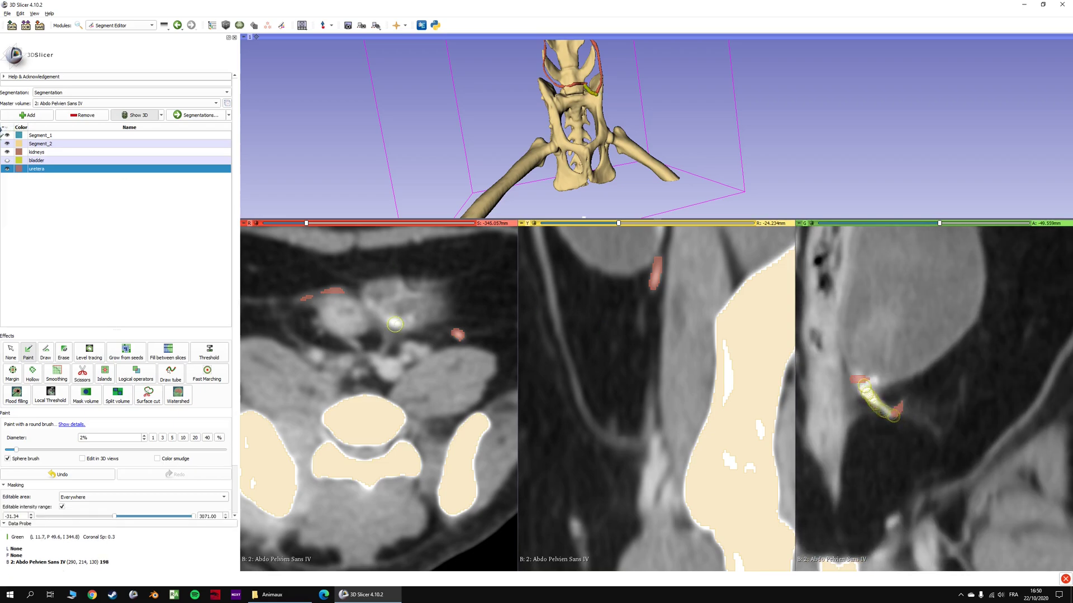
Show the bladder segment again and inspect both ureters from several angles in an enlarged 3D view.
left_click(7, 162)
scroll(386, 127, "down", 6)
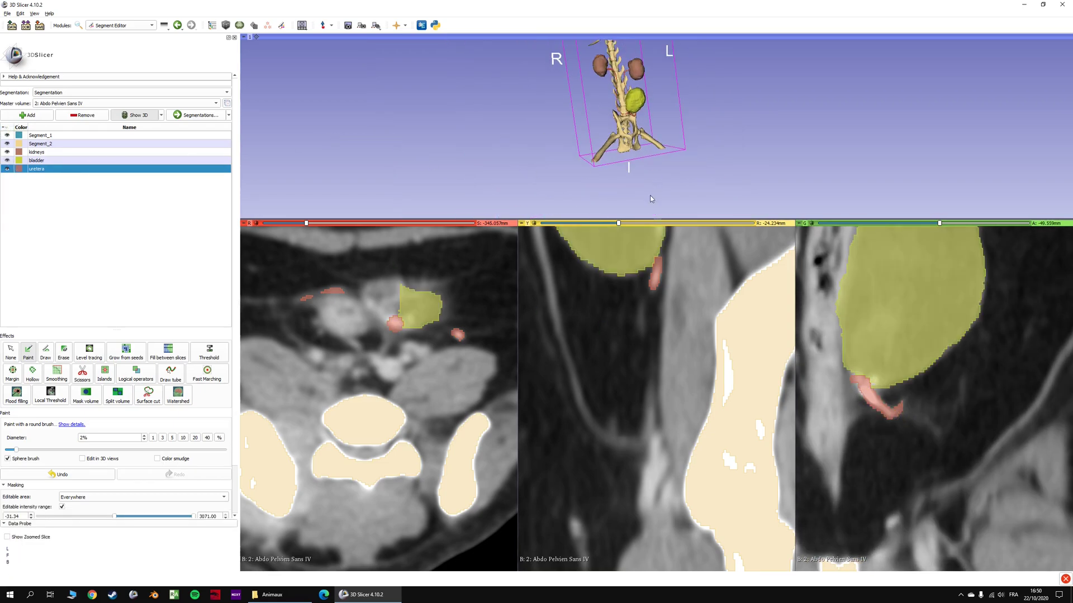
left_click_drag(635, 218, 634, 447)
scroll(491, 253, "up", 4)
left_click_drag(504, 277, 426, 291)
scroll(401, 279, "up", 4)
scroll(400, 276, "down", 3)
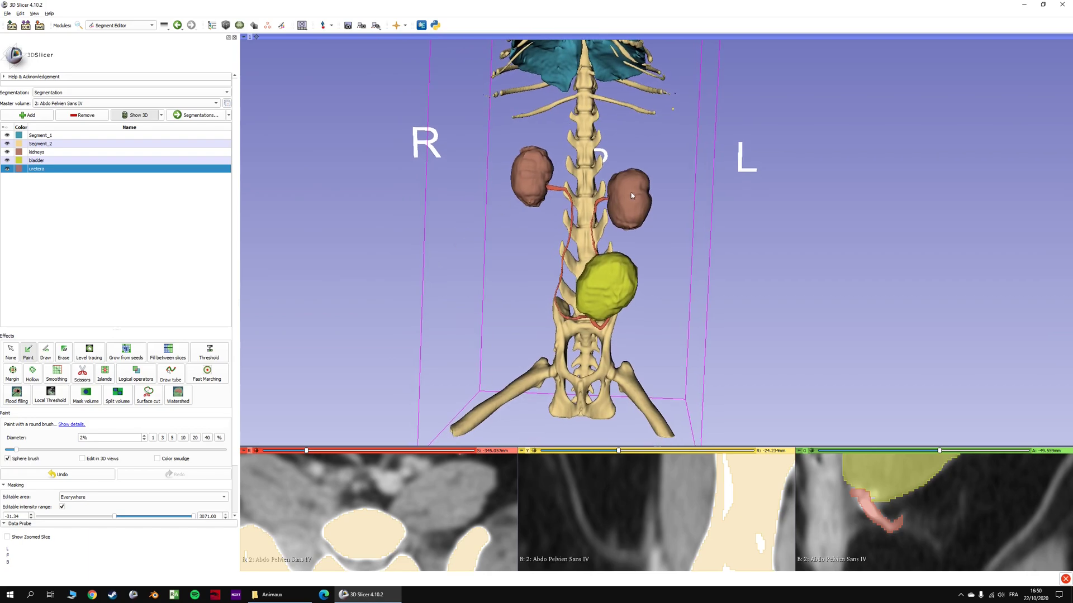
left_click_drag(495, 300, 684, 272)
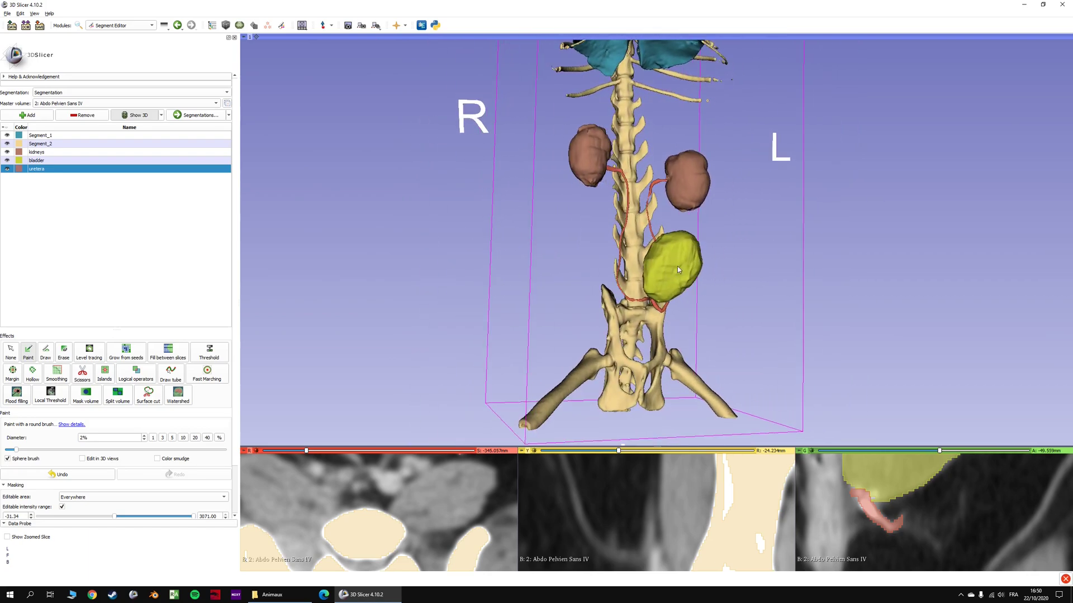
left_click_drag(509, 305, 538, 204)
middle_click_drag(537, 204, 478, 215)
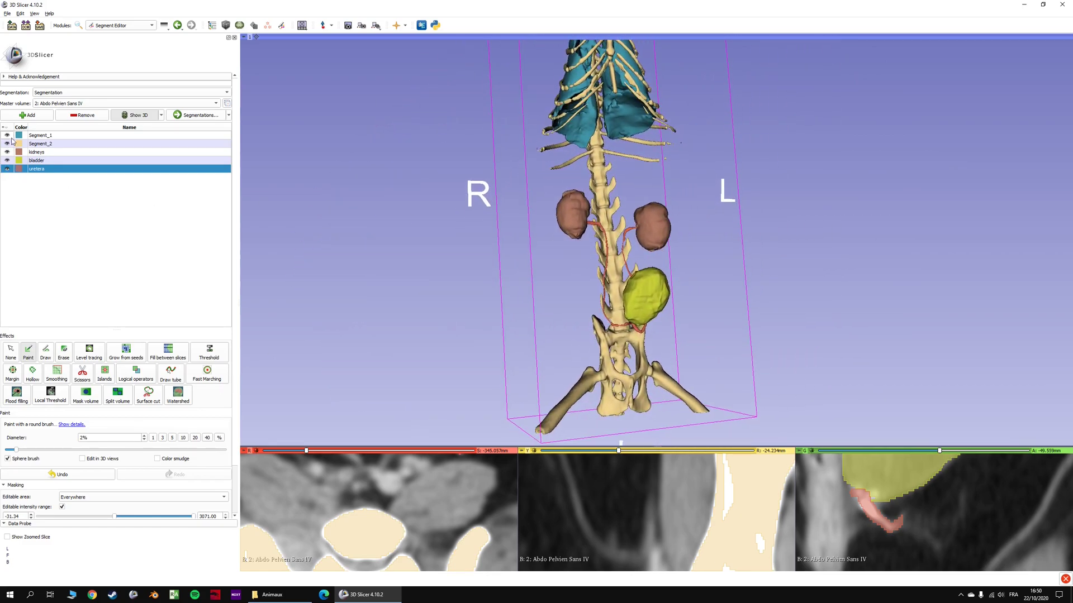
Shrink the 3D view and zoom the slice views out to show the whole abdomen.
left_click_drag(438, 448, 492, 186)
scroll(704, 340, "up", 7, "ctrl")
middle_click_drag(704, 340, 670, 420)
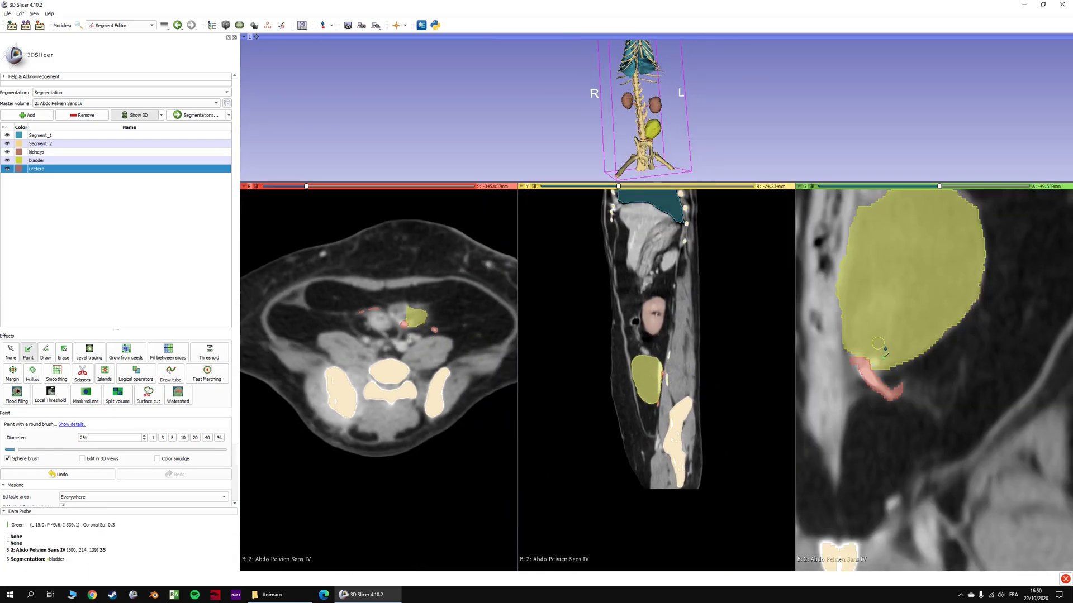
scroll(892, 348, "up", 6, "ctrl")
middle_click_drag(882, 248, 900, 365)
Examine the extent of the spleen along the left flank in the axial, sagittal and coronal slices.
key("shift")
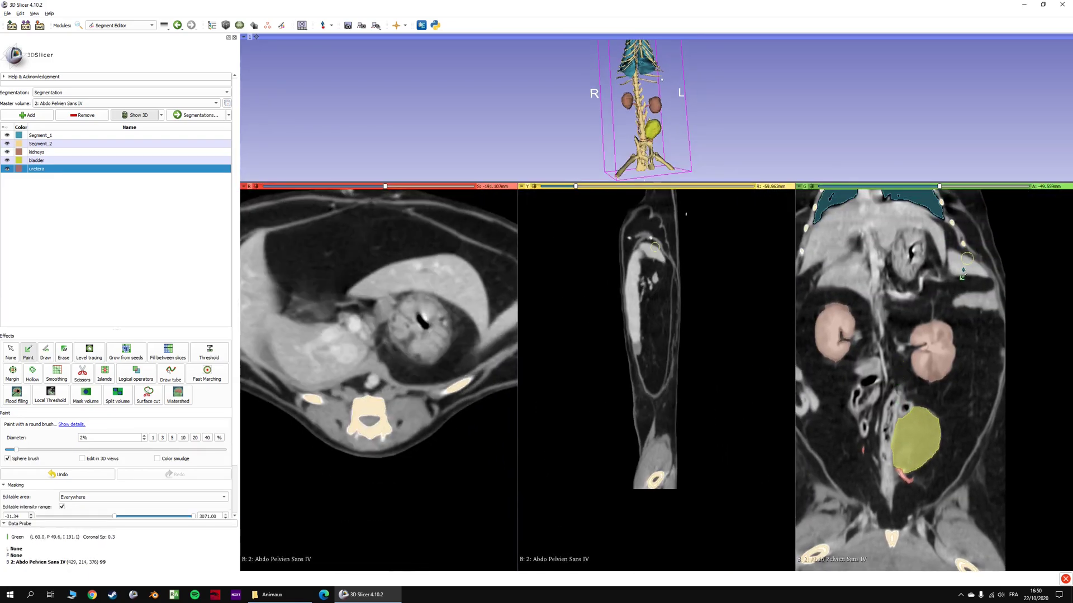
key("shift")
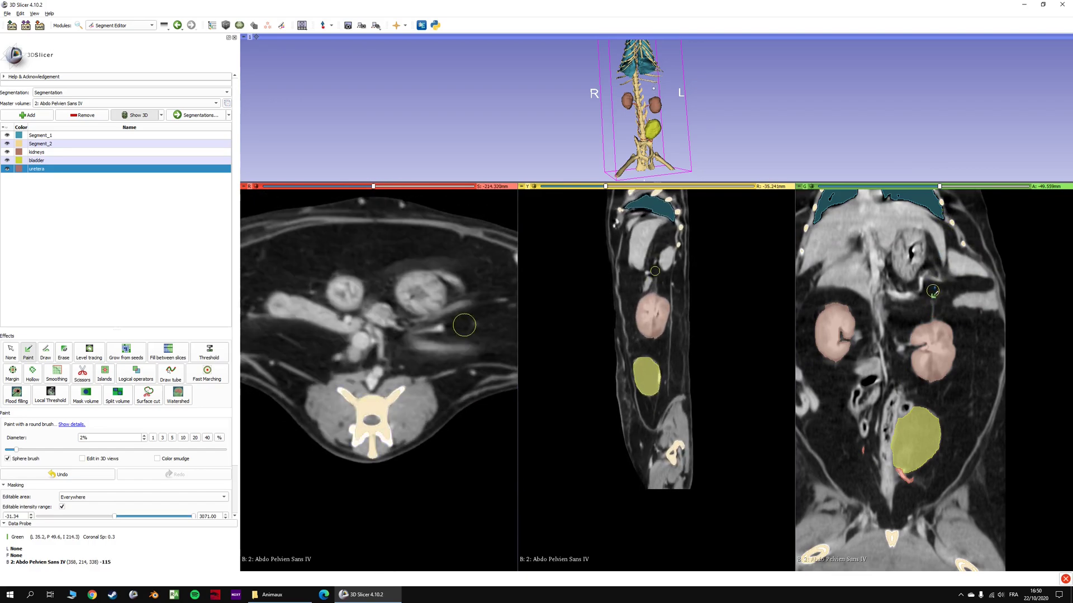
key("shift")
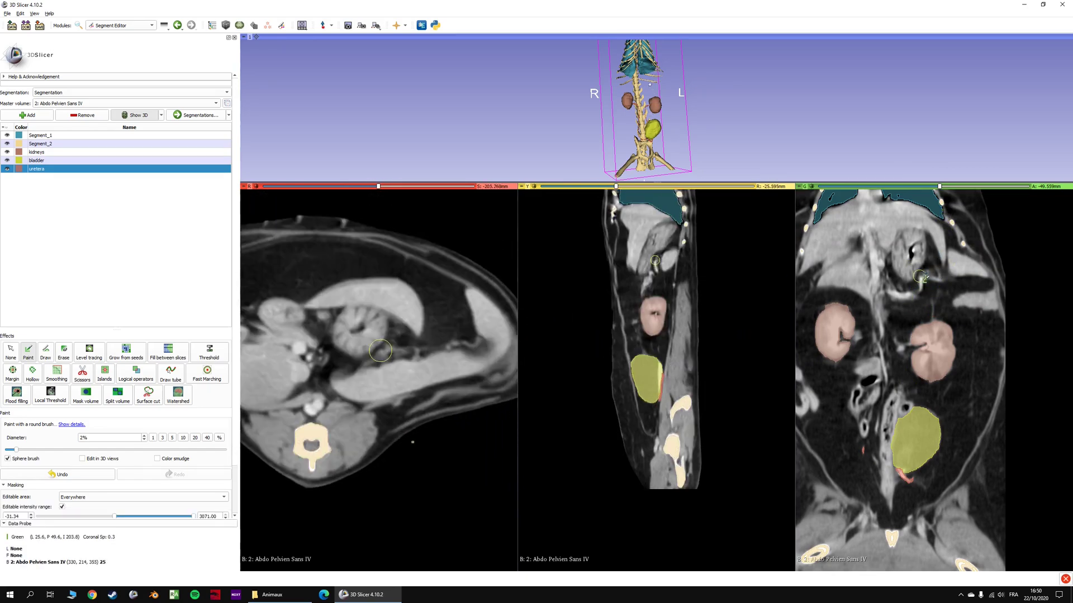
key("shift")
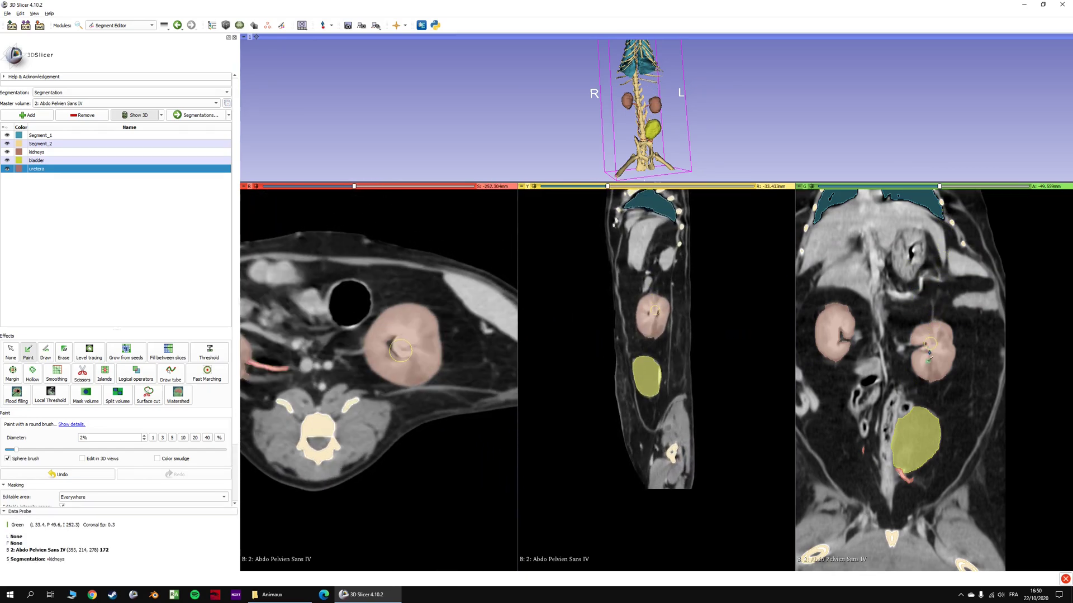
key("shift")
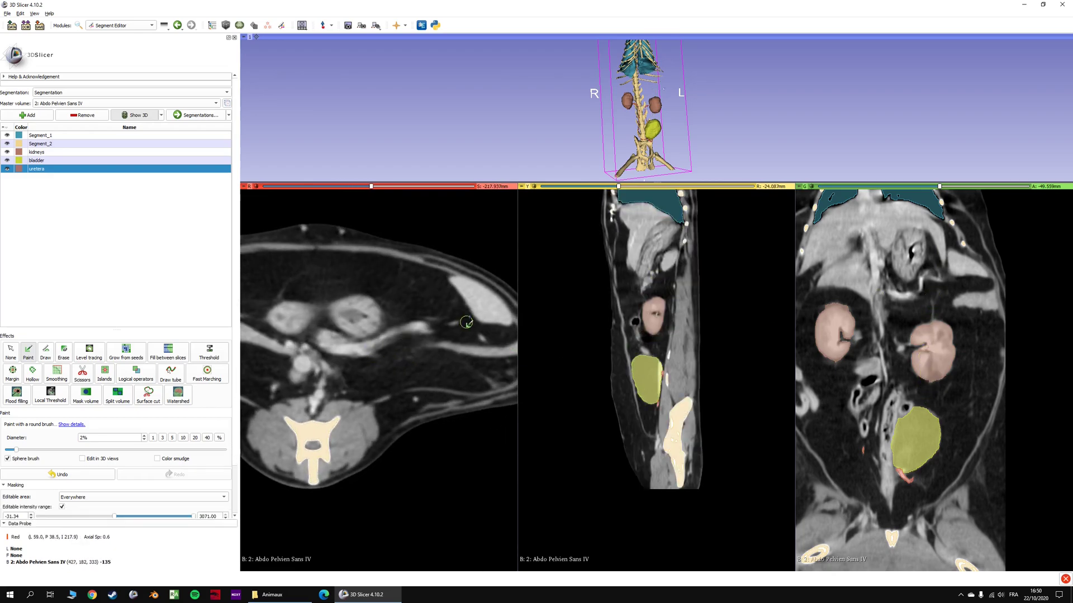
key("shift")
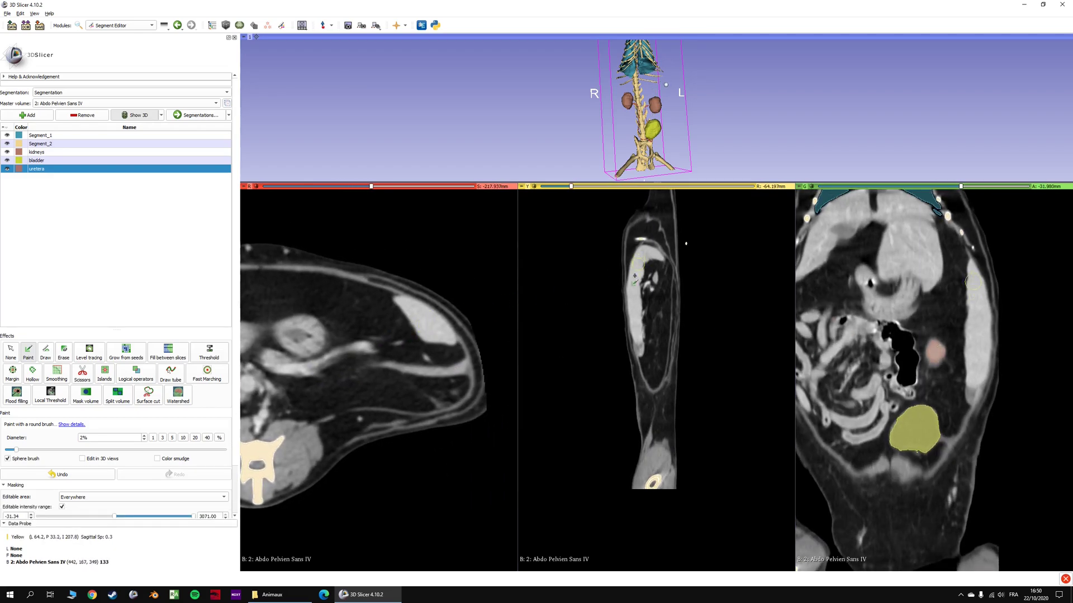
scroll(965, 288, "down", 2)
scroll(964, 288, "up", 2)
scroll(369, 304, "down", 2)
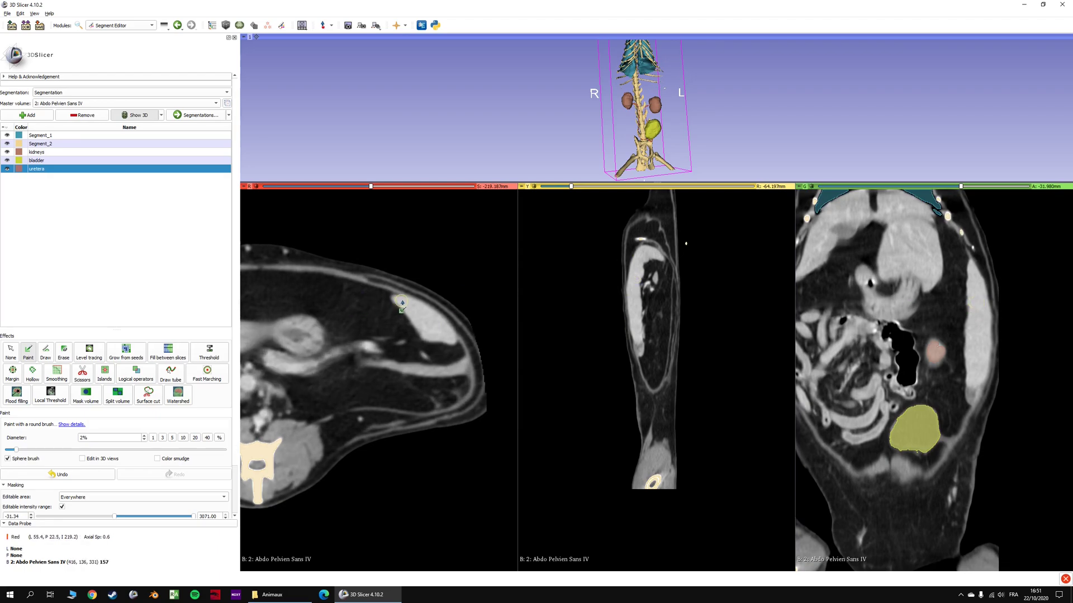
Add a new segment and place Surface cut points around the spleen in the sagittal and coronal slices.
middle_click_drag(404, 300, 434, 344)
left_click(28, 116)
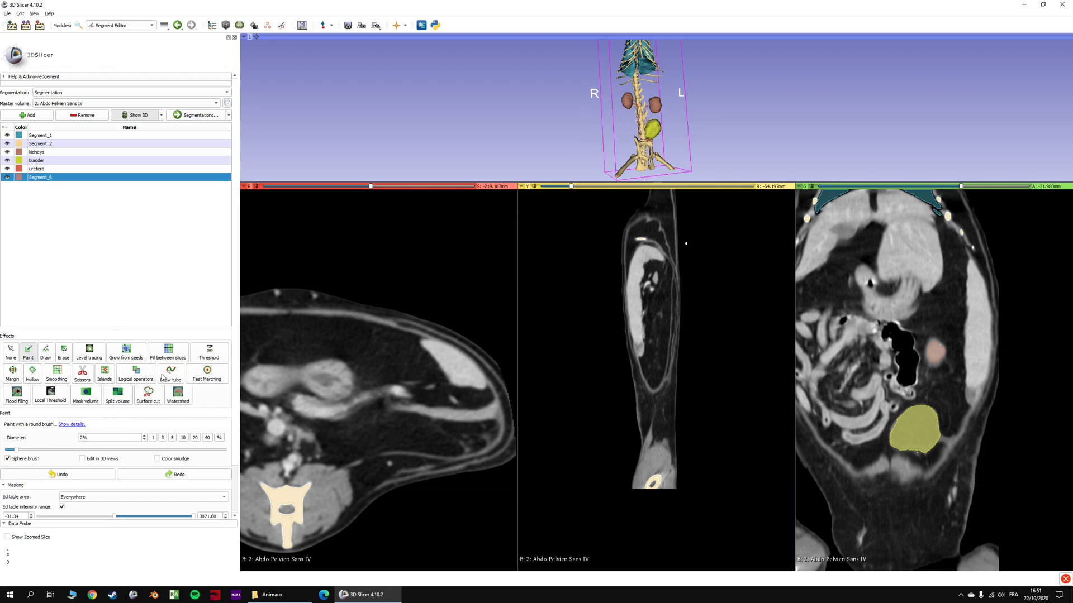
left_click(146, 395)
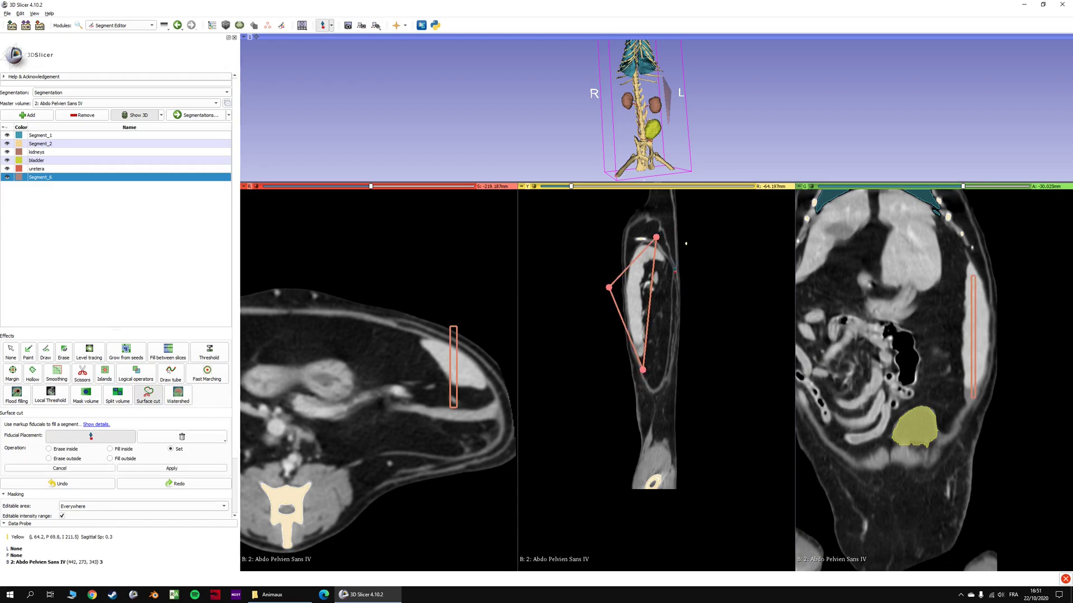
left_click(953, 315)
left_click(1013, 321)
Extend the cut surface around the spleen's inner and lower parts with points in the axial slices and check its coverage.
scroll(313, 436, "up", 8)
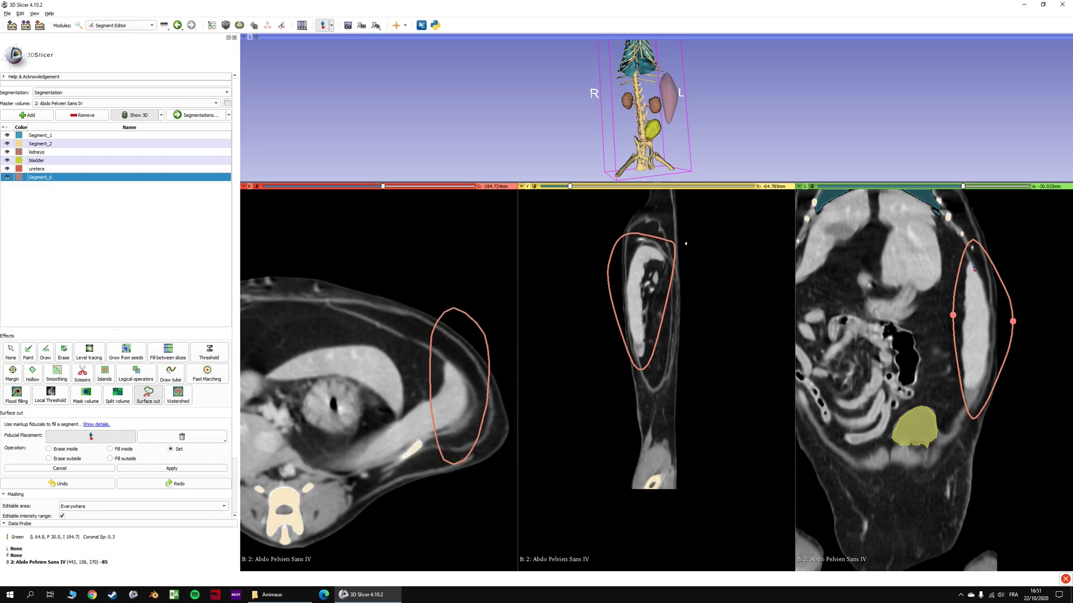
left_click(274, 451)
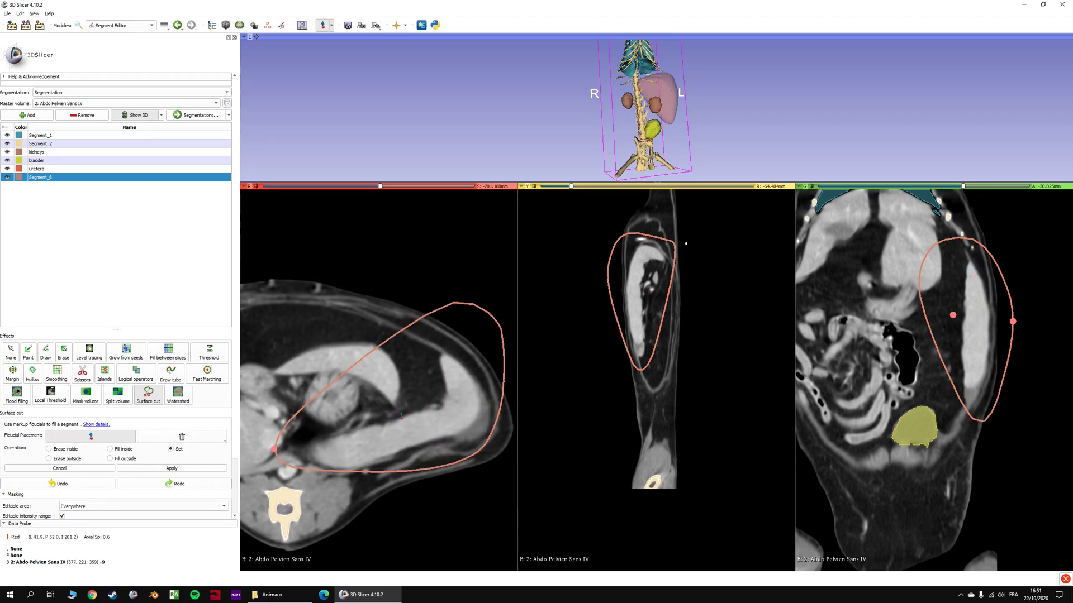
key("shift")
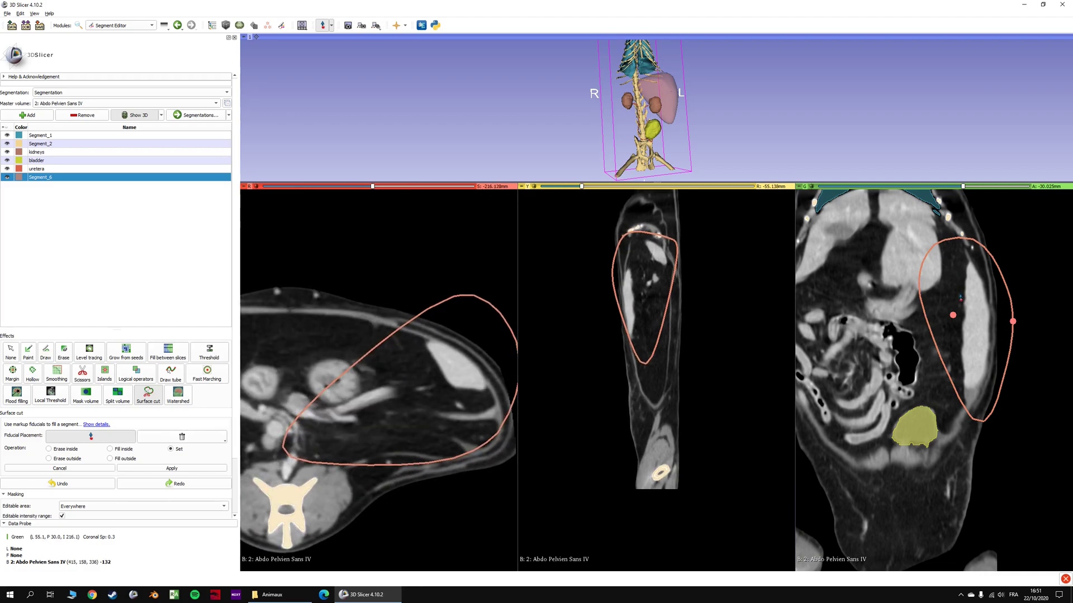
key("shift")
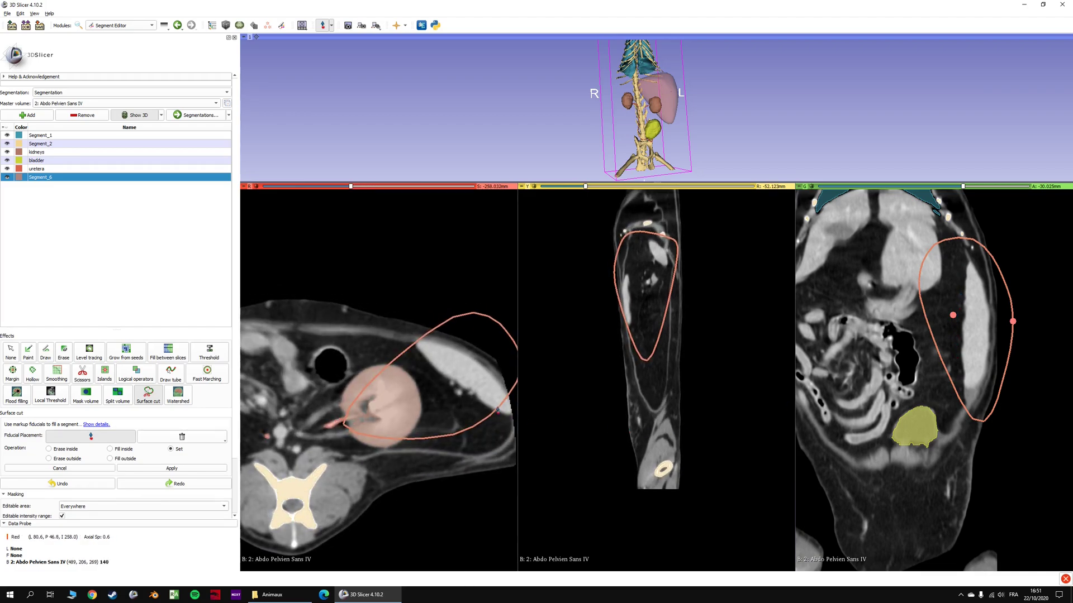
scroll(498, 411, "up", 2, "ctrl")
middle_click_drag(498, 411, 471, 409)
left_click(491, 419)
left_click(406, 358)
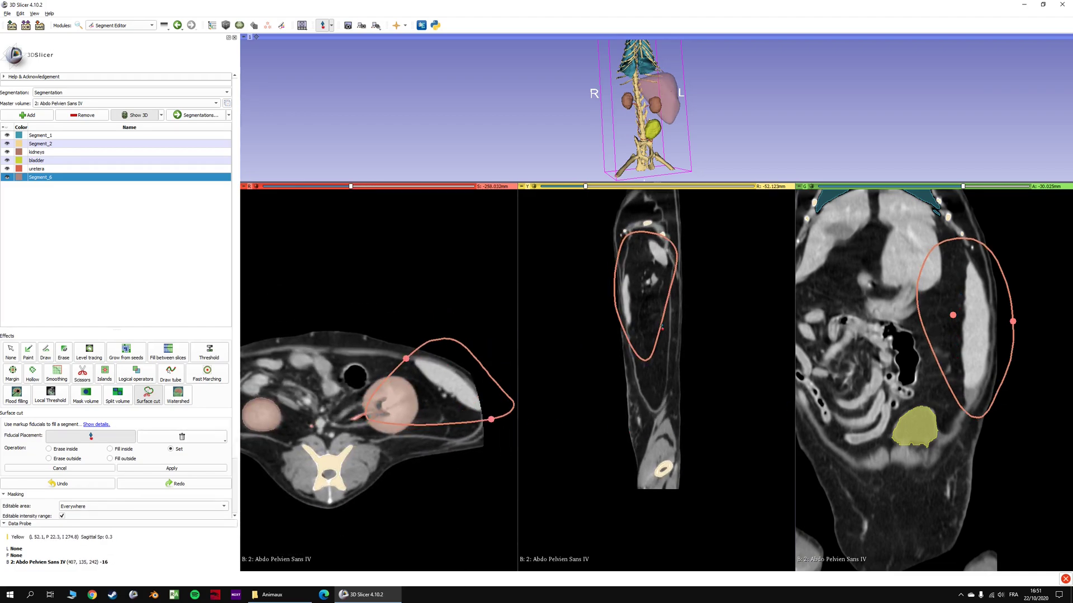
key("shift")
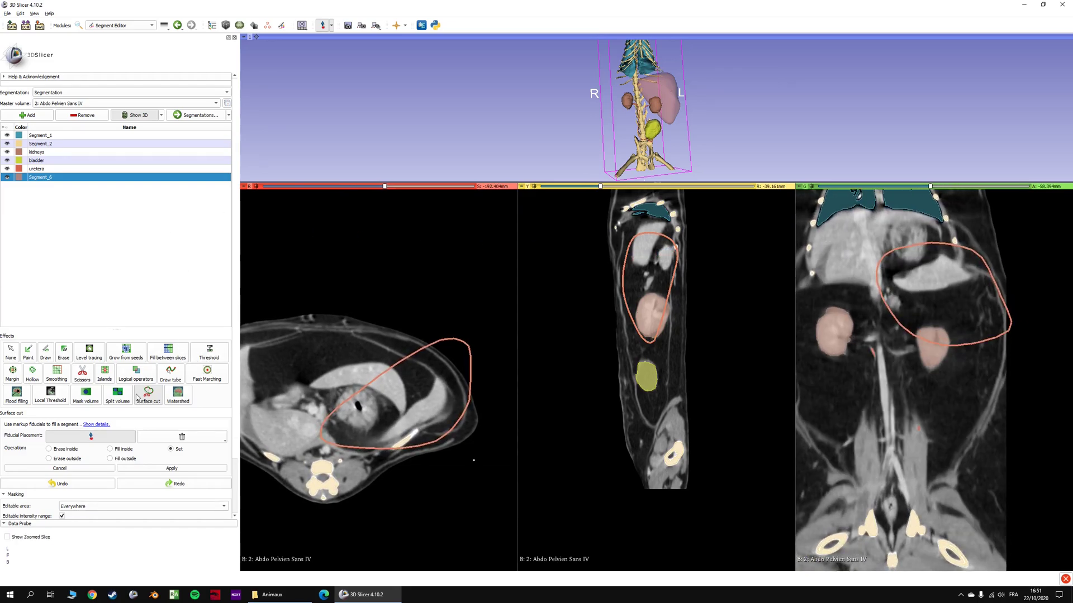
scroll(112, 442, "down", 2)
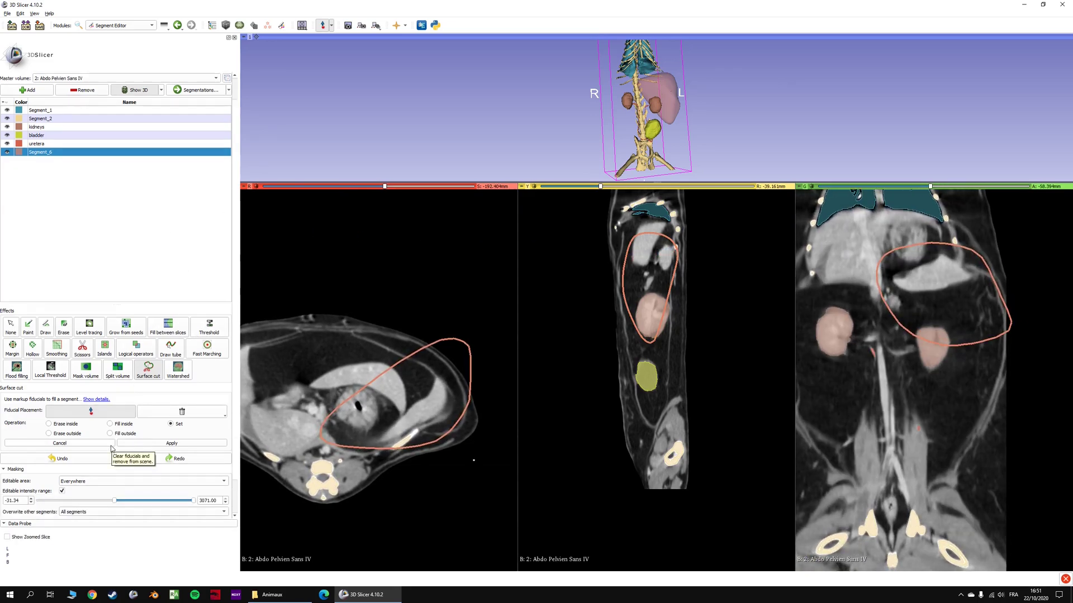
Set overwriting of other segments to None and apply the Surface cut to fill the new segment around the spleen.
left_click(78, 513)
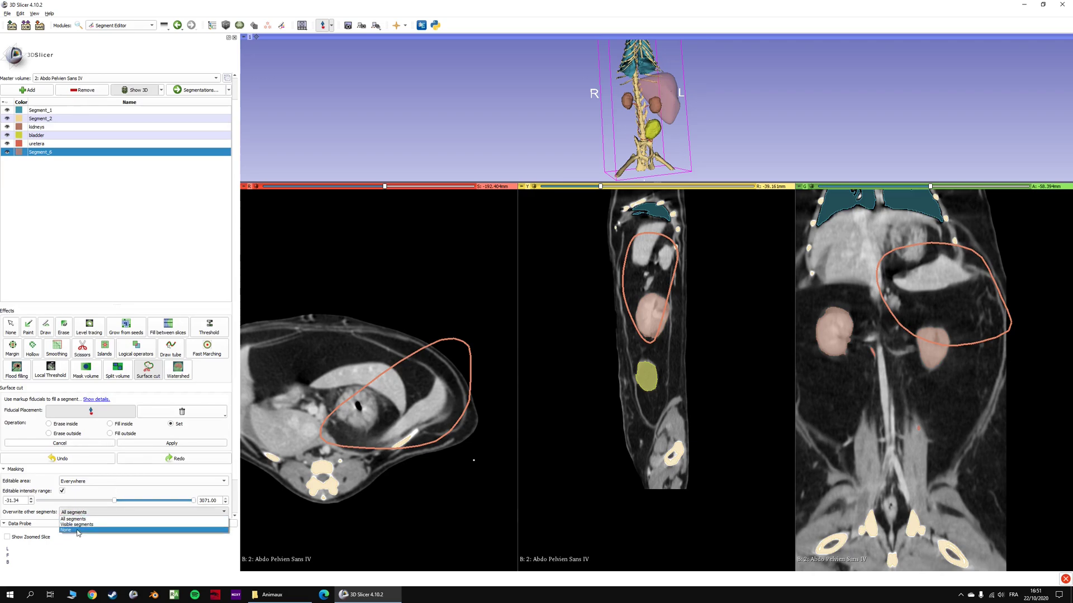
left_click(78, 533)
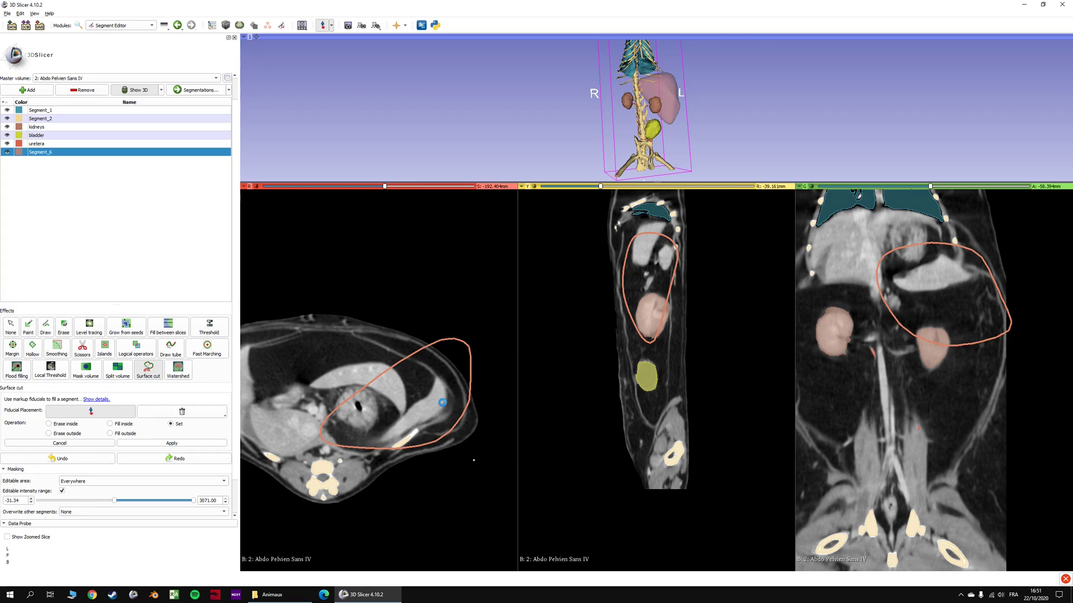
scroll(444, 405, "down", 2)
scroll(445, 406, "up", 3)
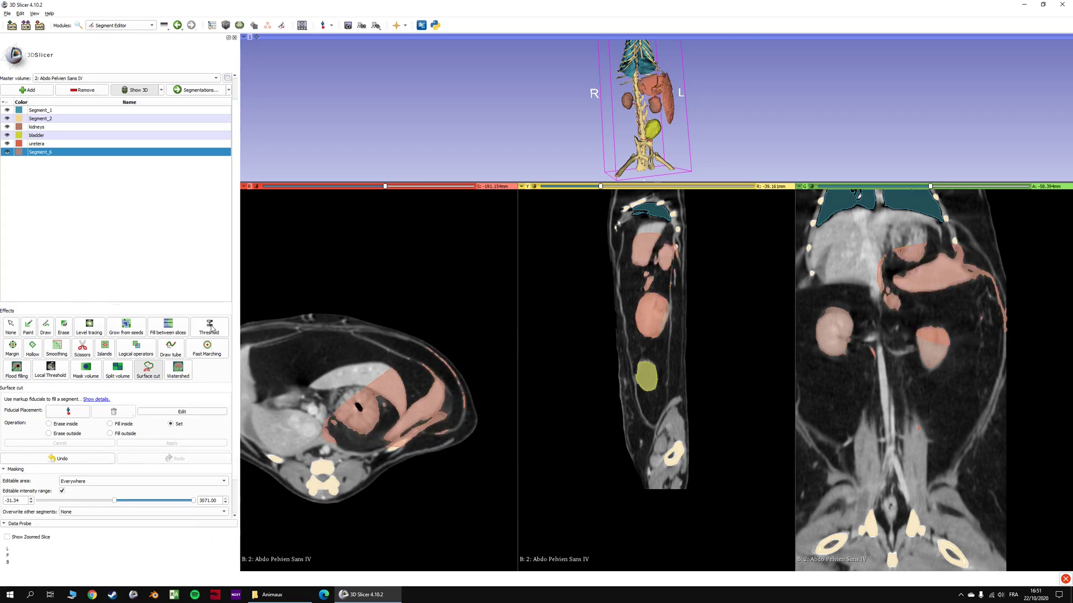
key("shift")
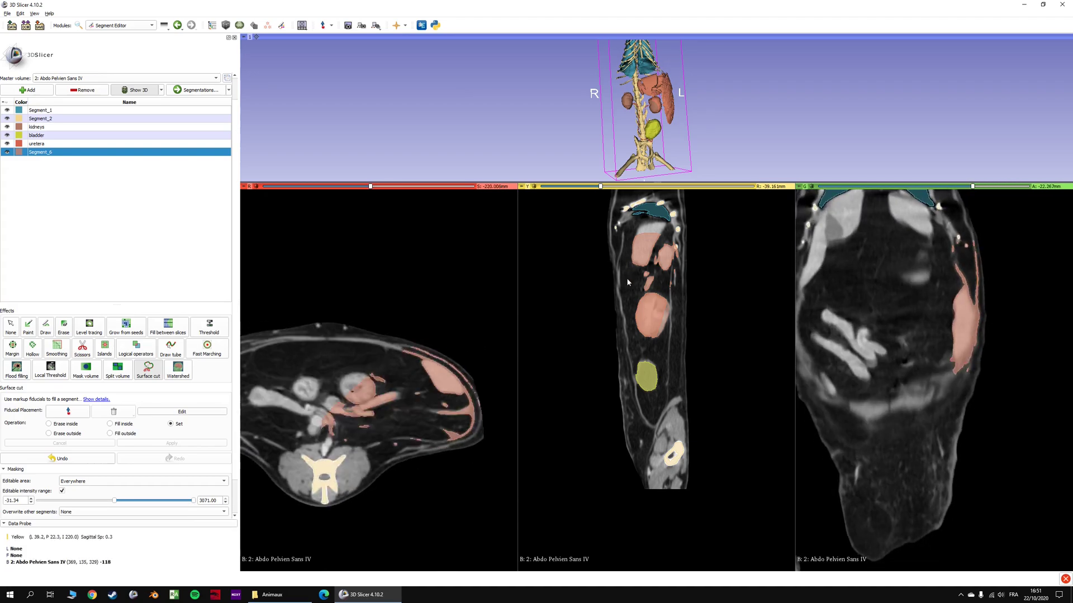
Enlarge the 3D view and hide all segments except Segment_6 to inspect its surface from several sides.
scroll(598, 112, "up", 5)
left_click_drag(660, 182, 660, 394)
left_click(7, 128)
left_click(6, 119)
left_click(7, 110)
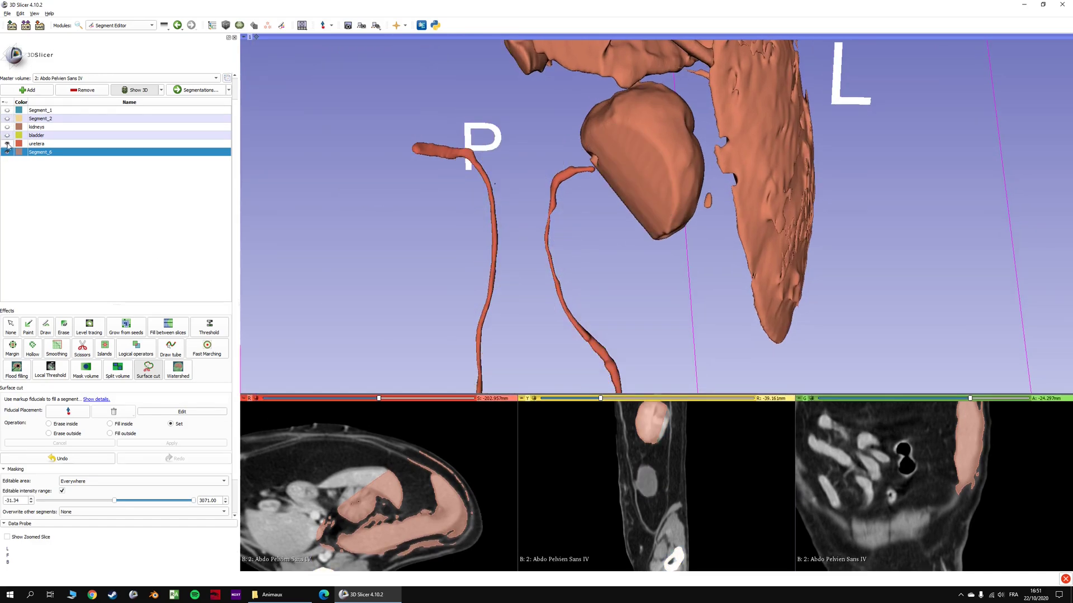
left_click(7, 144)
scroll(497, 214, "down", 7)
middle_click_drag(497, 215, 430, 229)
scroll(430, 229, "up", 5)
left_click_drag(431, 228, 396, 194)
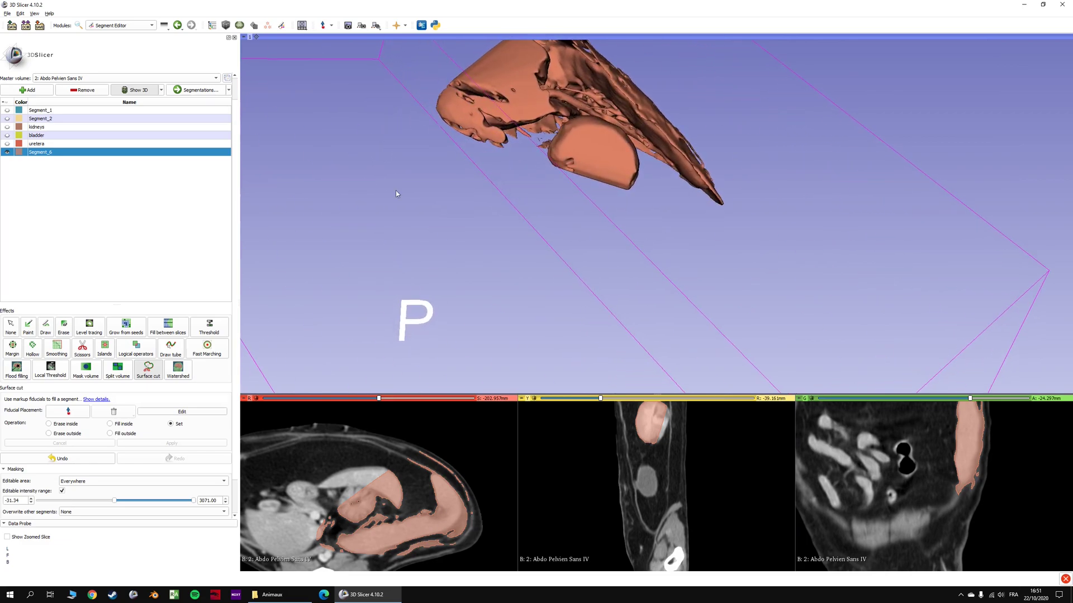
Shrink Segment_6 with a margin of 3 mm to thin its connections to neighbouring tissue.
left_click(11, 350)
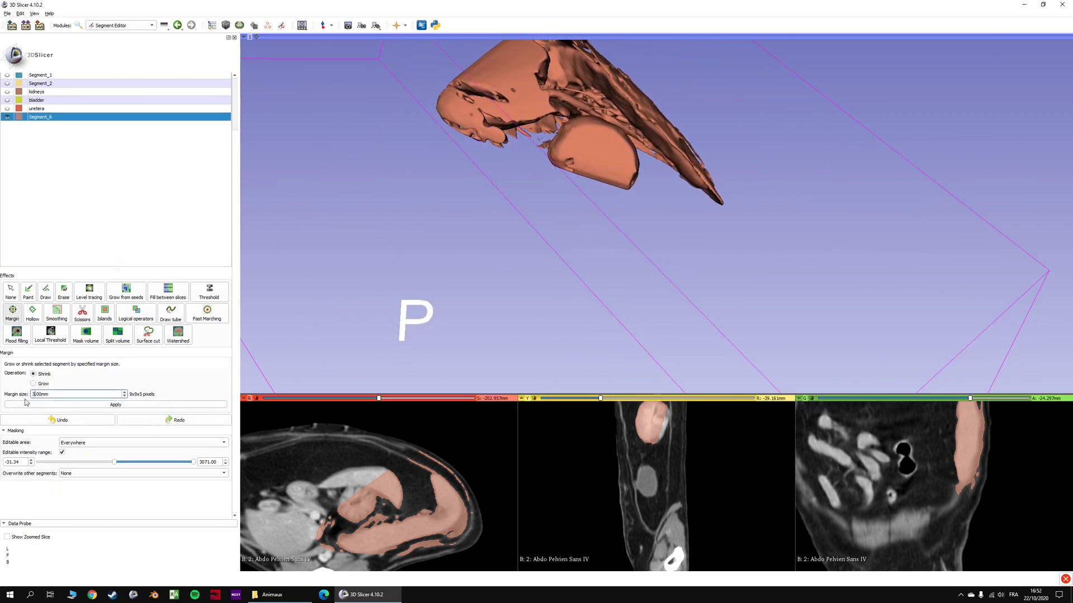
left_click(116, 404)
scroll(438, 230, "up", 1)
left_click_drag(437, 230, 406, 319)
Remove the loose fragments of Segment_6 by keeping only the selected island.
left_click(101, 314)
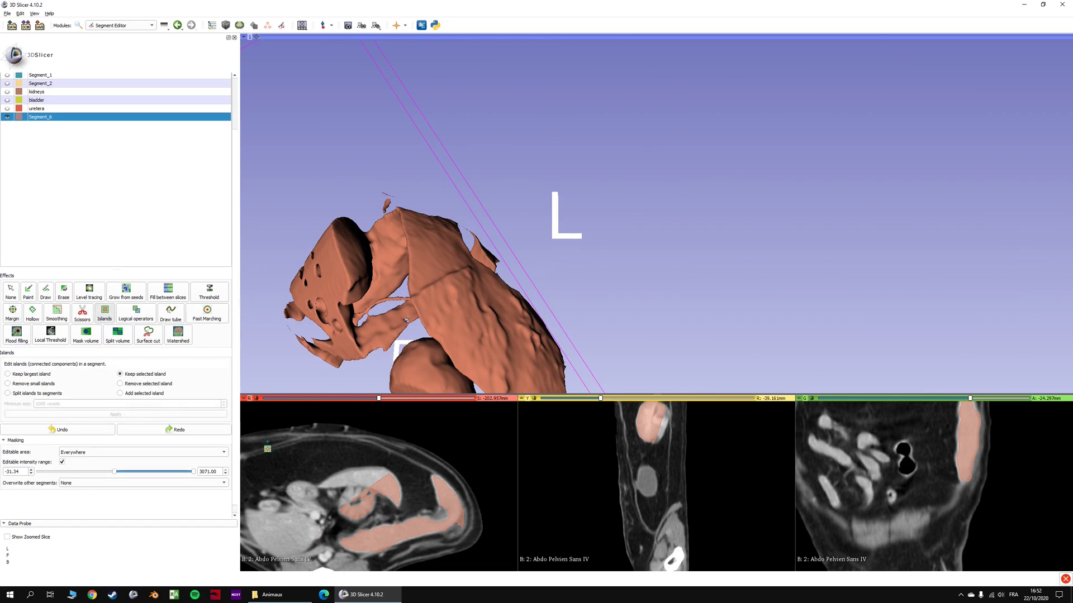
left_click(434, 332)
left_click_drag(434, 332, 610, 163)
Cut through the thin tissue bridges between the spleen and its neighbouring structures with free-form Scissors set to erase inside.
left_click(87, 315)
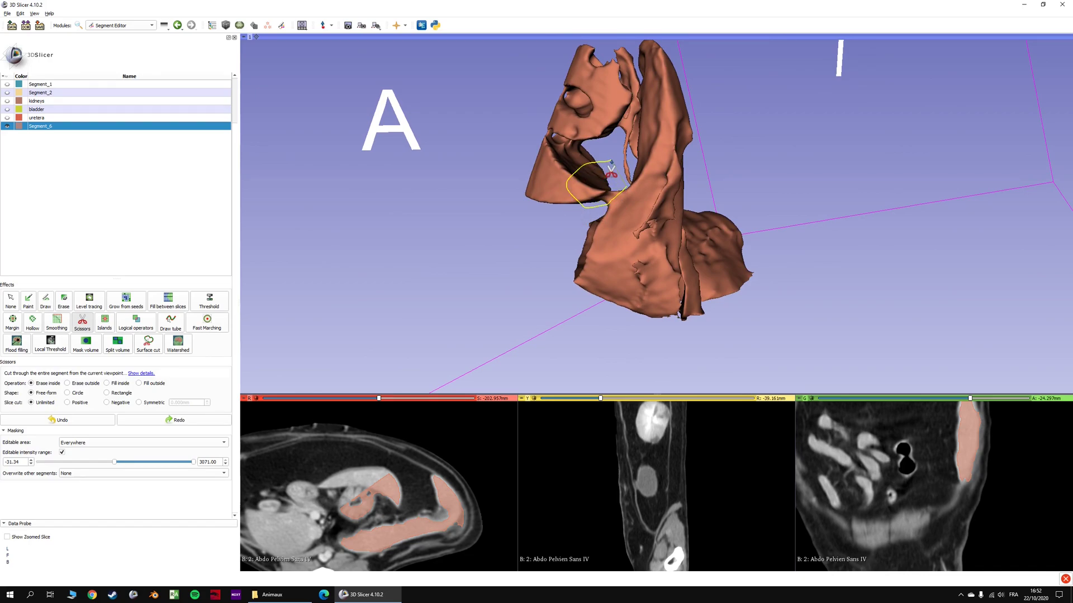
left_click(11, 302)
mouse_move(395, 182)
left_mouse_down()
mouse_move(462, 340)
mouse_move(446, 420)
mouse_move(356, 424)
mouse_move(347, 354)
mouse_move(642, 185)
mouse_move(719, 101)
mouse_move(784, 131)
mouse_move(374, 312)
left_mouse_up()
left_click(82, 323)
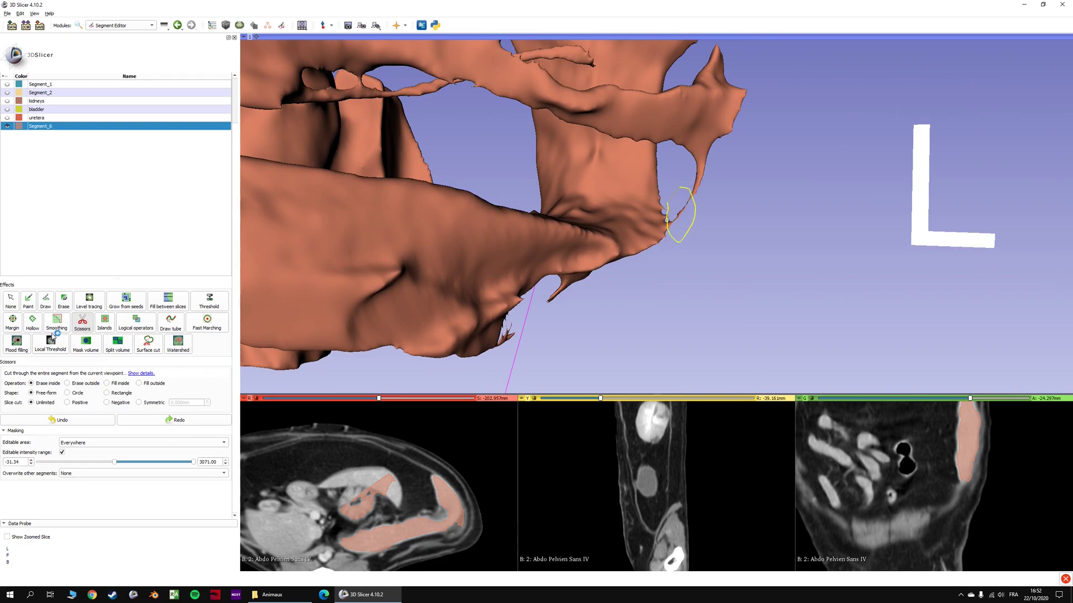
Isolate the spleen from the severed tissue by keeping only its island, selected in the axial slice.
left_click(104, 322)
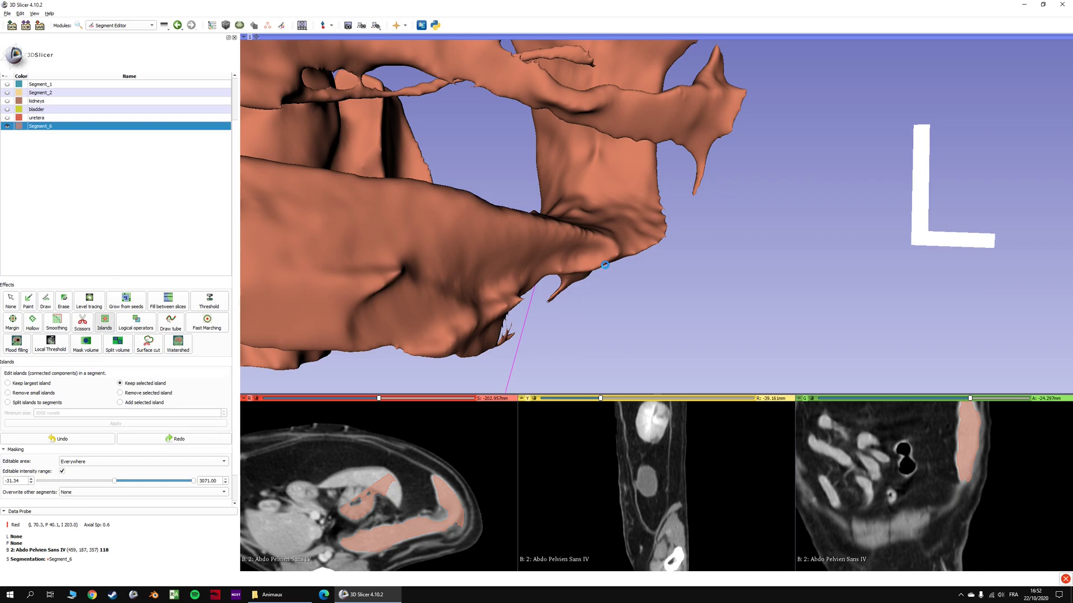
scroll(595, 275, "down", 9)
left_click_drag(495, 189, 717, 311)
Grow the isolated segment by a margin of 3 mm and rename it spleen.
left_click(12, 322)
left_click(34, 393)
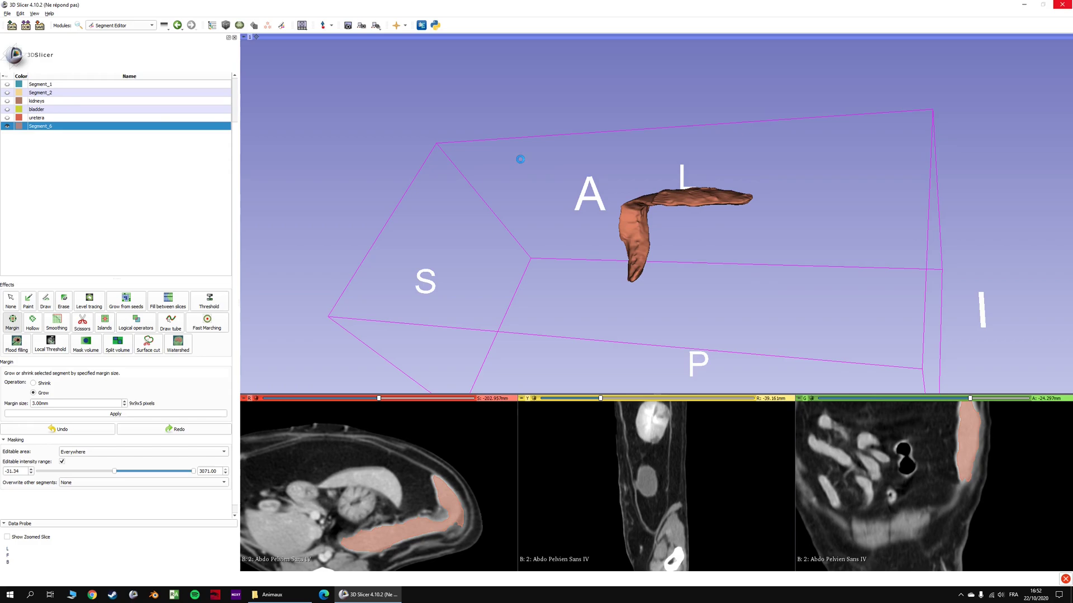
double_click(26, 126)
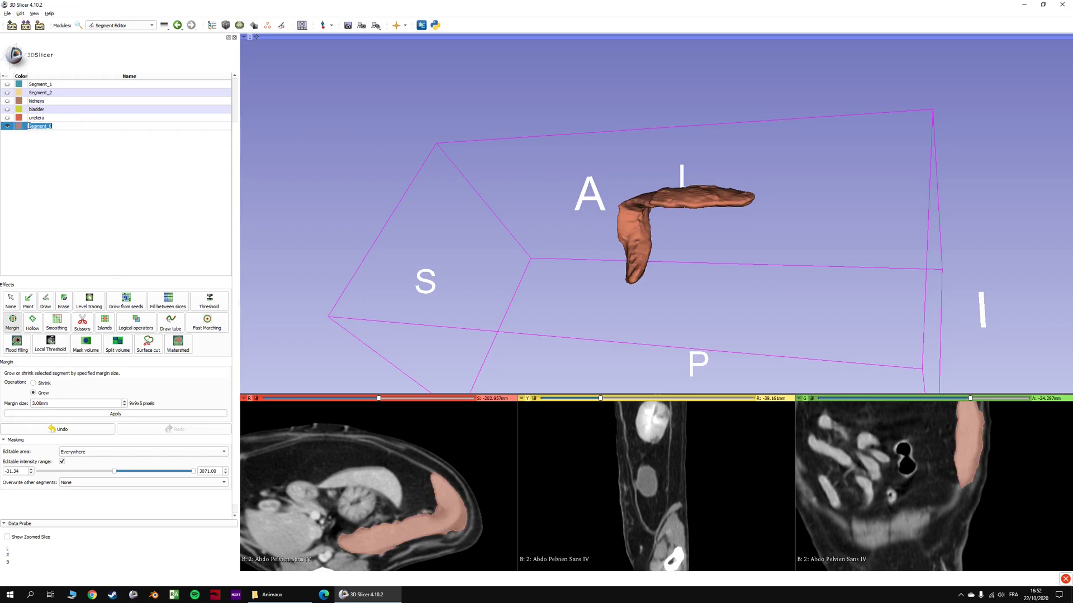
type("spleen")
key("Return")
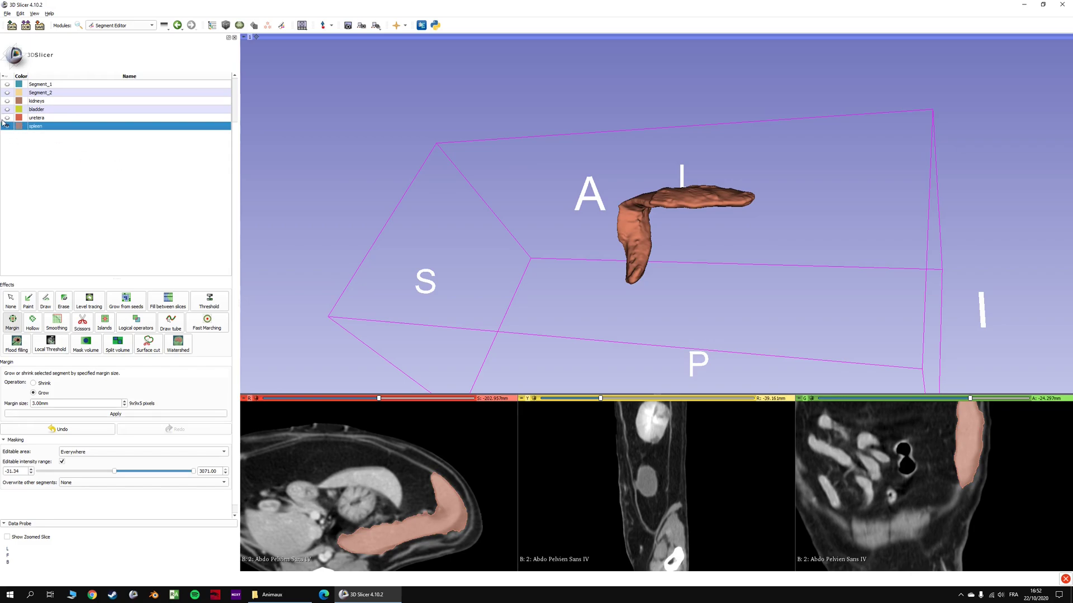
Change the colour of the spleen segment to purple.
double_click(20, 129)
left_click(566, 345)
left_click_drag(581, 246, 563, 234)
left_click(598, 366)
left_click(515, 350)
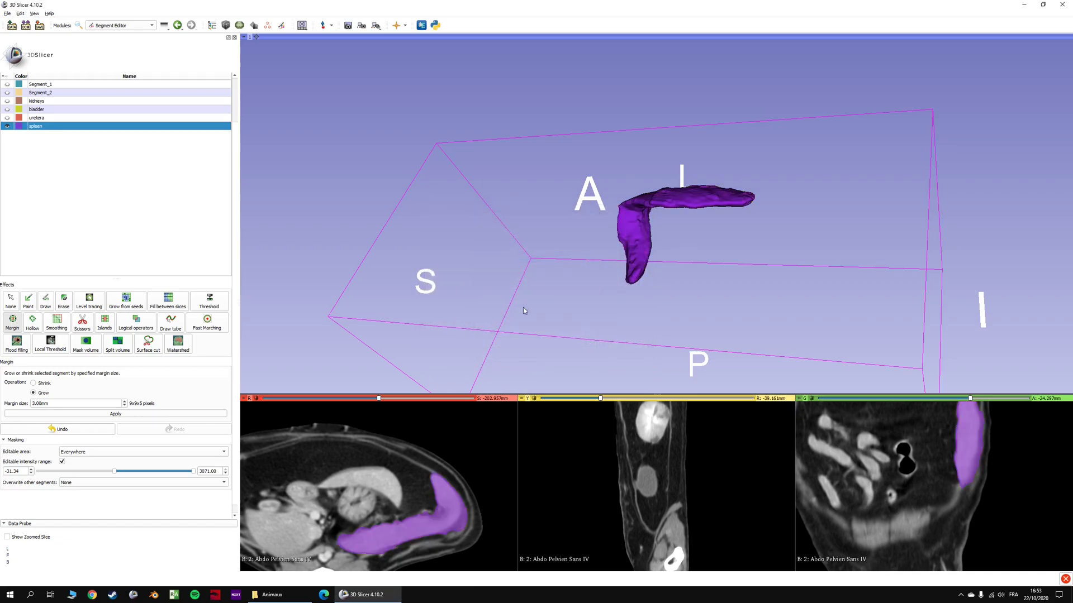
Show all the hidden segments again and view the complete model from several angles.
left_click(7, 118)
left_click(8, 109)
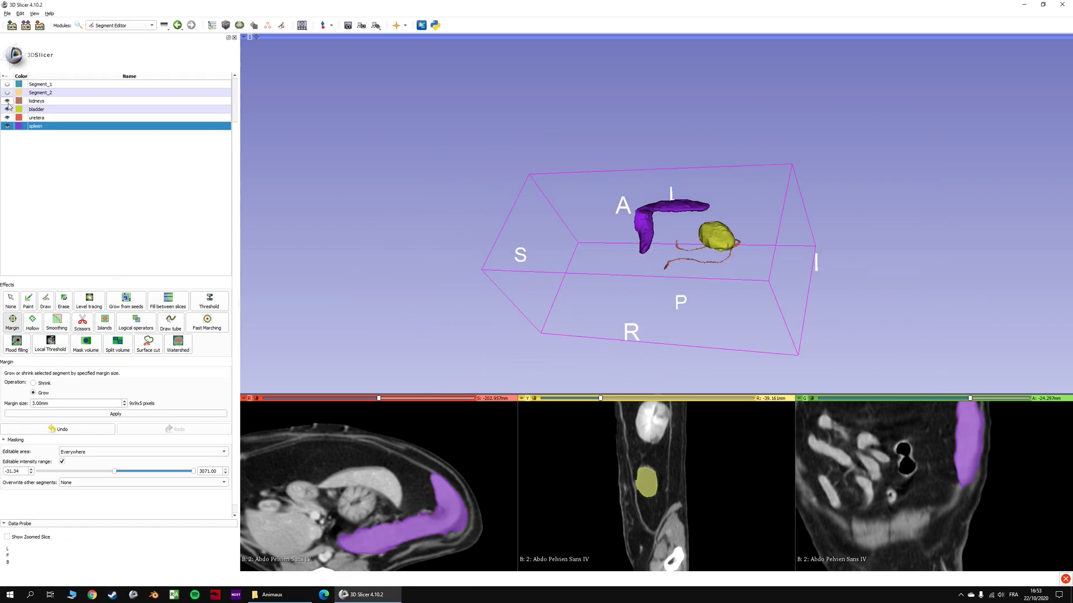
left_click(7, 101)
left_click(7, 135)
left_click(7, 144)
scroll(626, 252, "down", 2)
left_click_drag(642, 251, 481, 438)
scroll(550, 254, "up", 4)
left_click_drag(552, 254, 631, 465)
left_click_drag(534, 335, 654, 240)
Fit the whole body in the slice views, examine the coloured segments across them, and enlarge the 3D view.
right_click_drag(357, 475, 346, 358)
middle_click_drag(347, 358, 380, 397)
right_click_drag(858, 458, 866, 333)
middle_click_drag(865, 333, 875, 375)
key("shift")
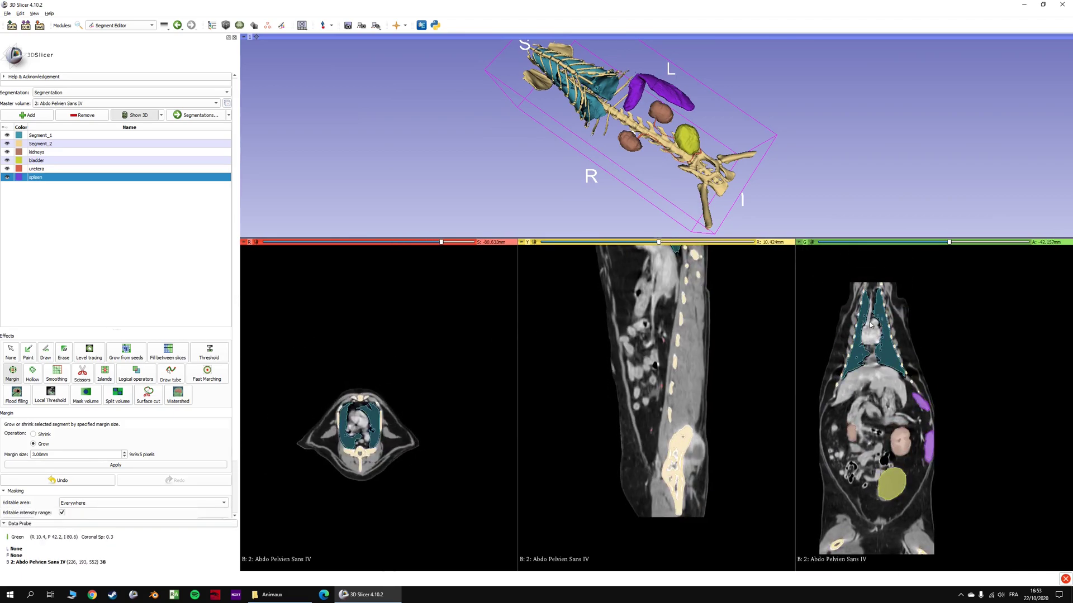
key("shift")
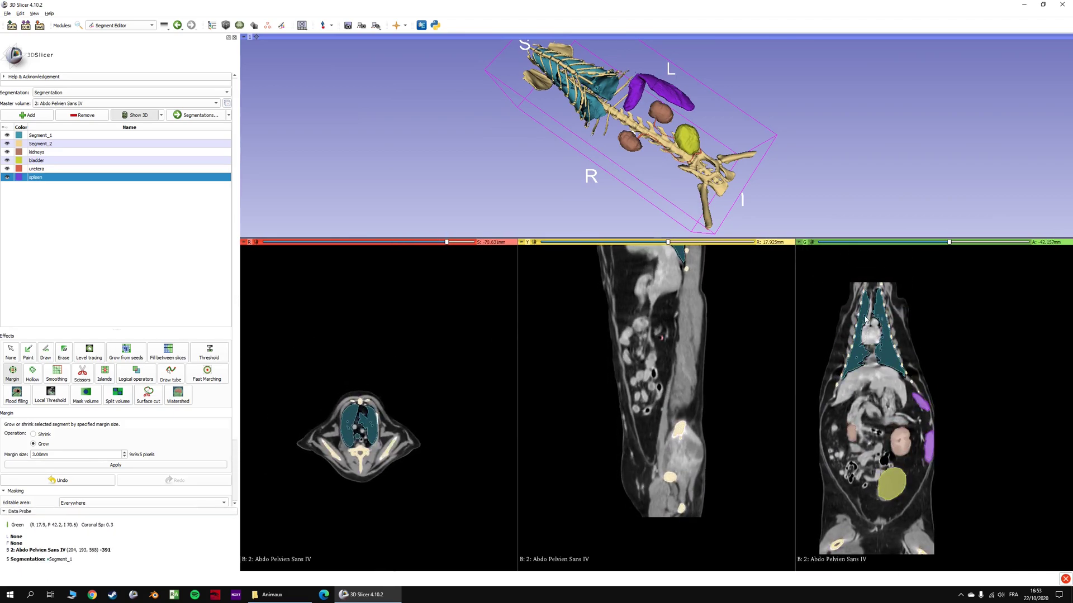
key("shift")
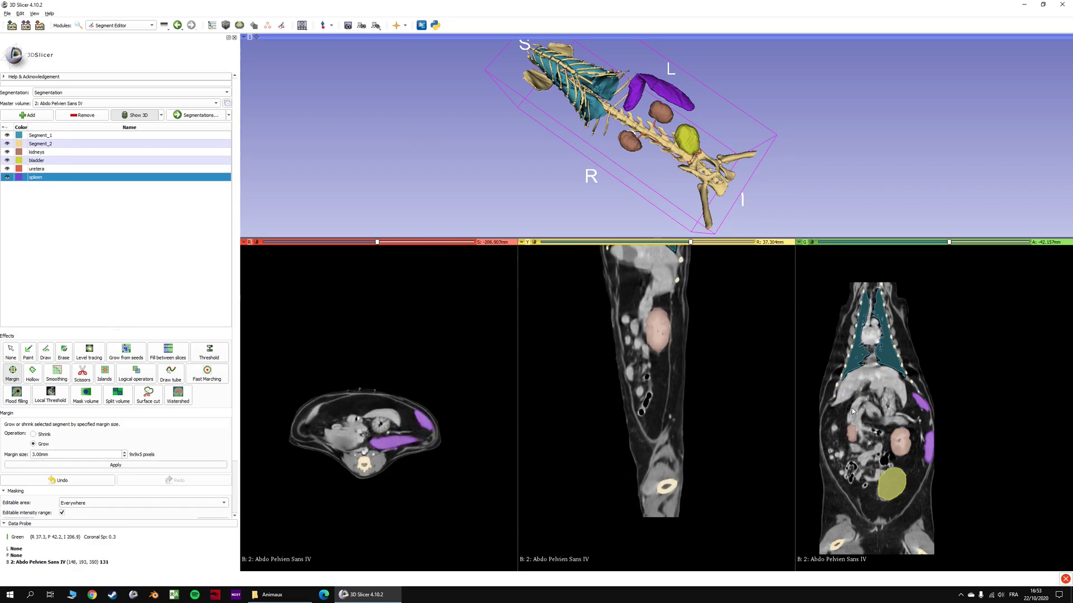
left_click_drag(657, 239, 658, 387)
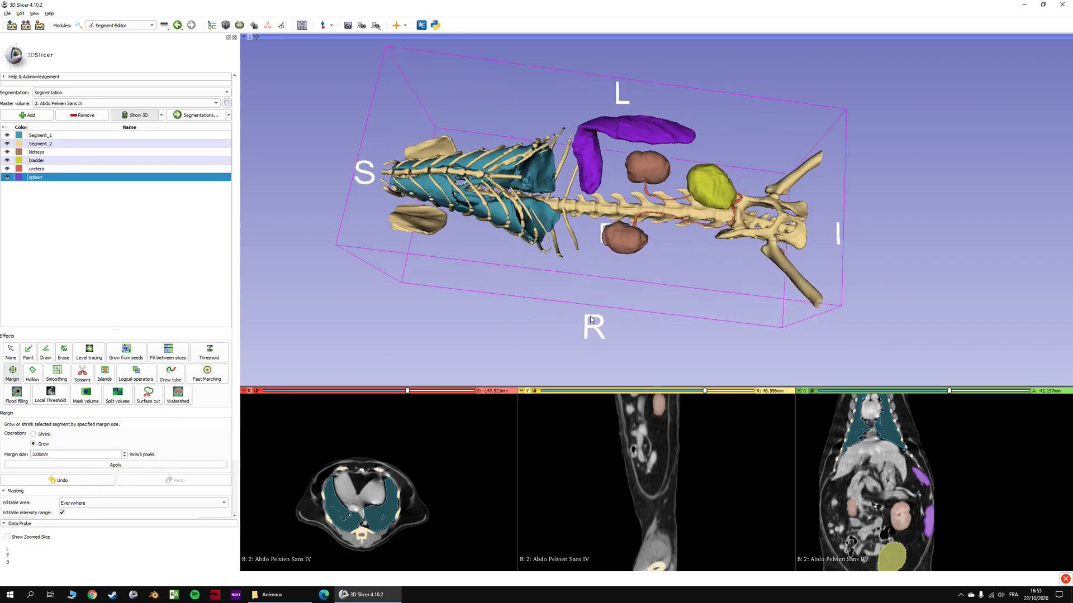